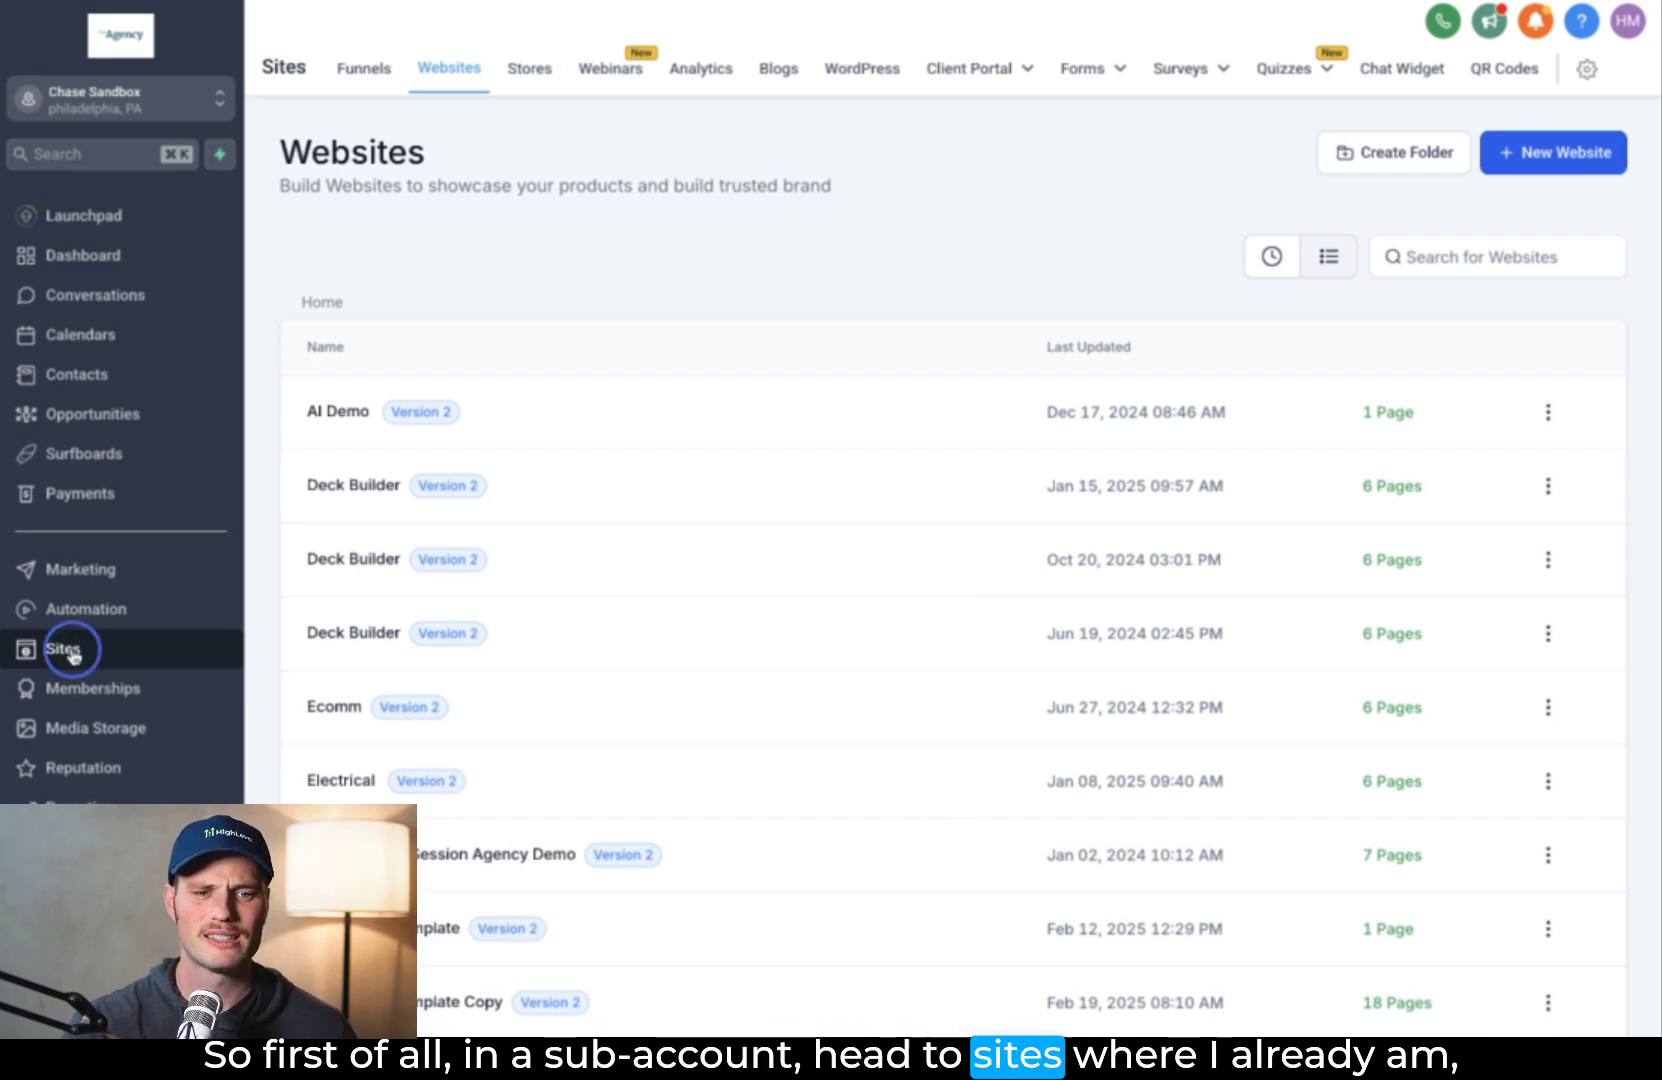
pyautogui.click(455, 82)
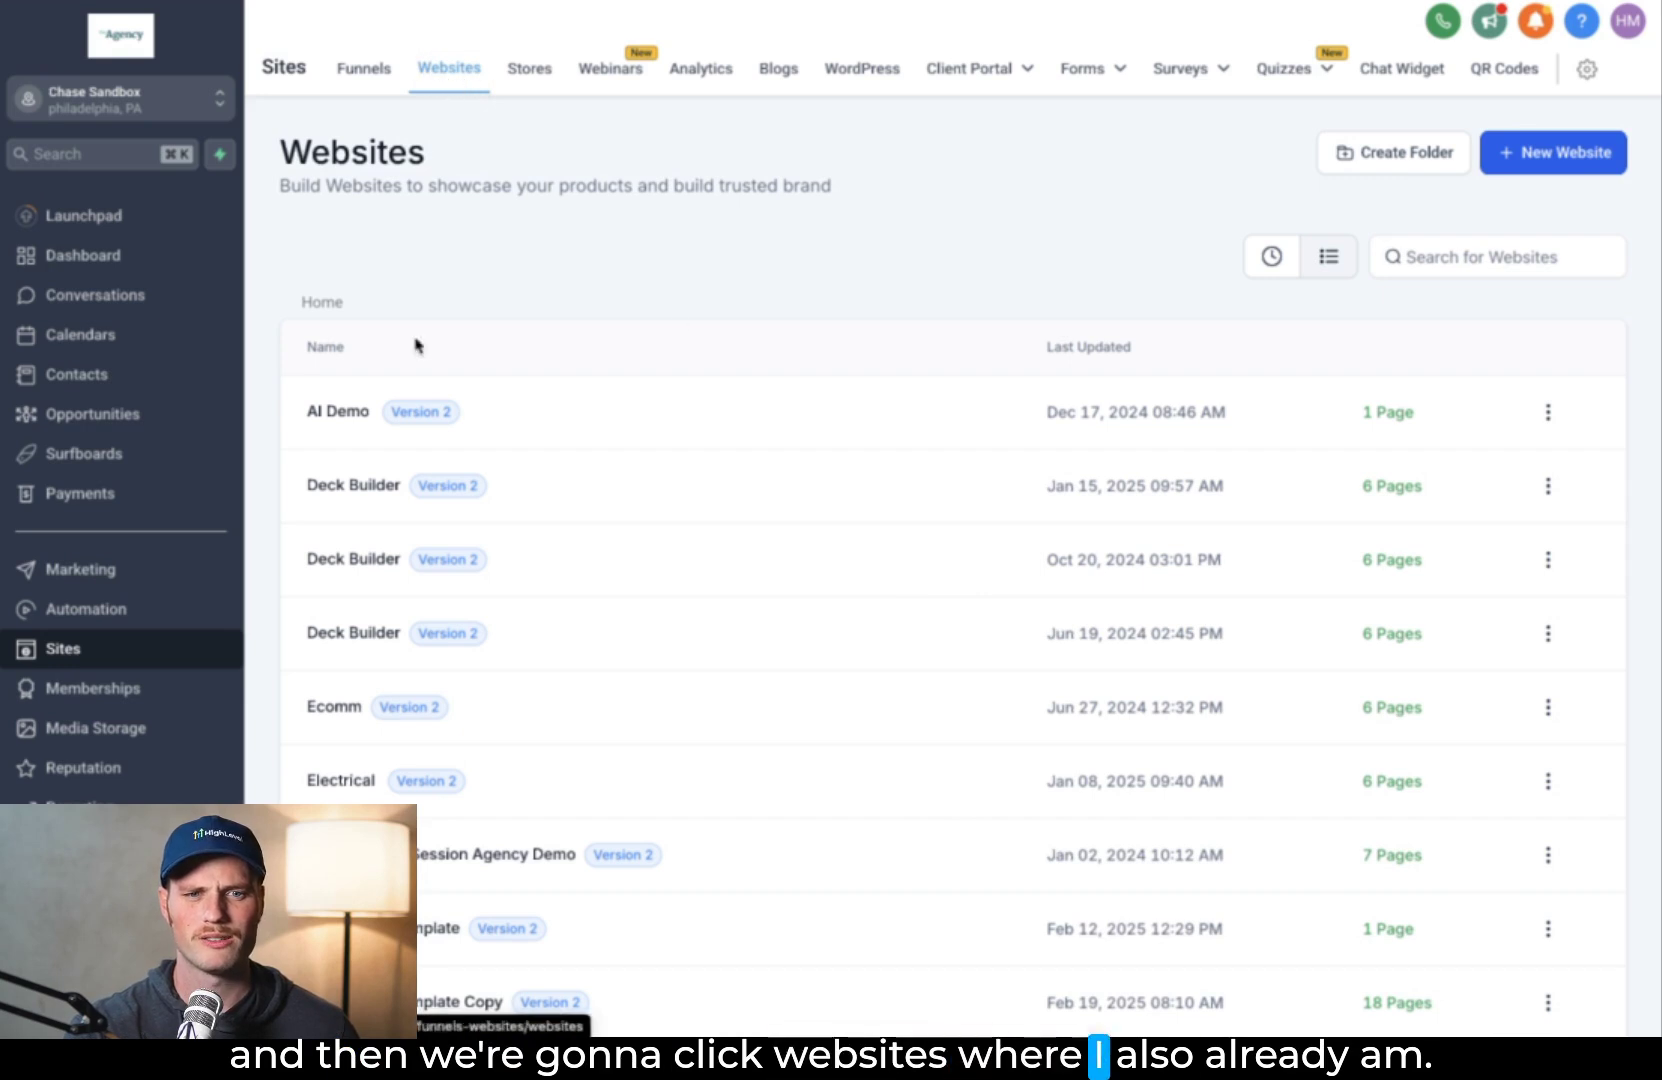
pyautogui.click(1552, 158)
pyautogui.click(1101, 430)
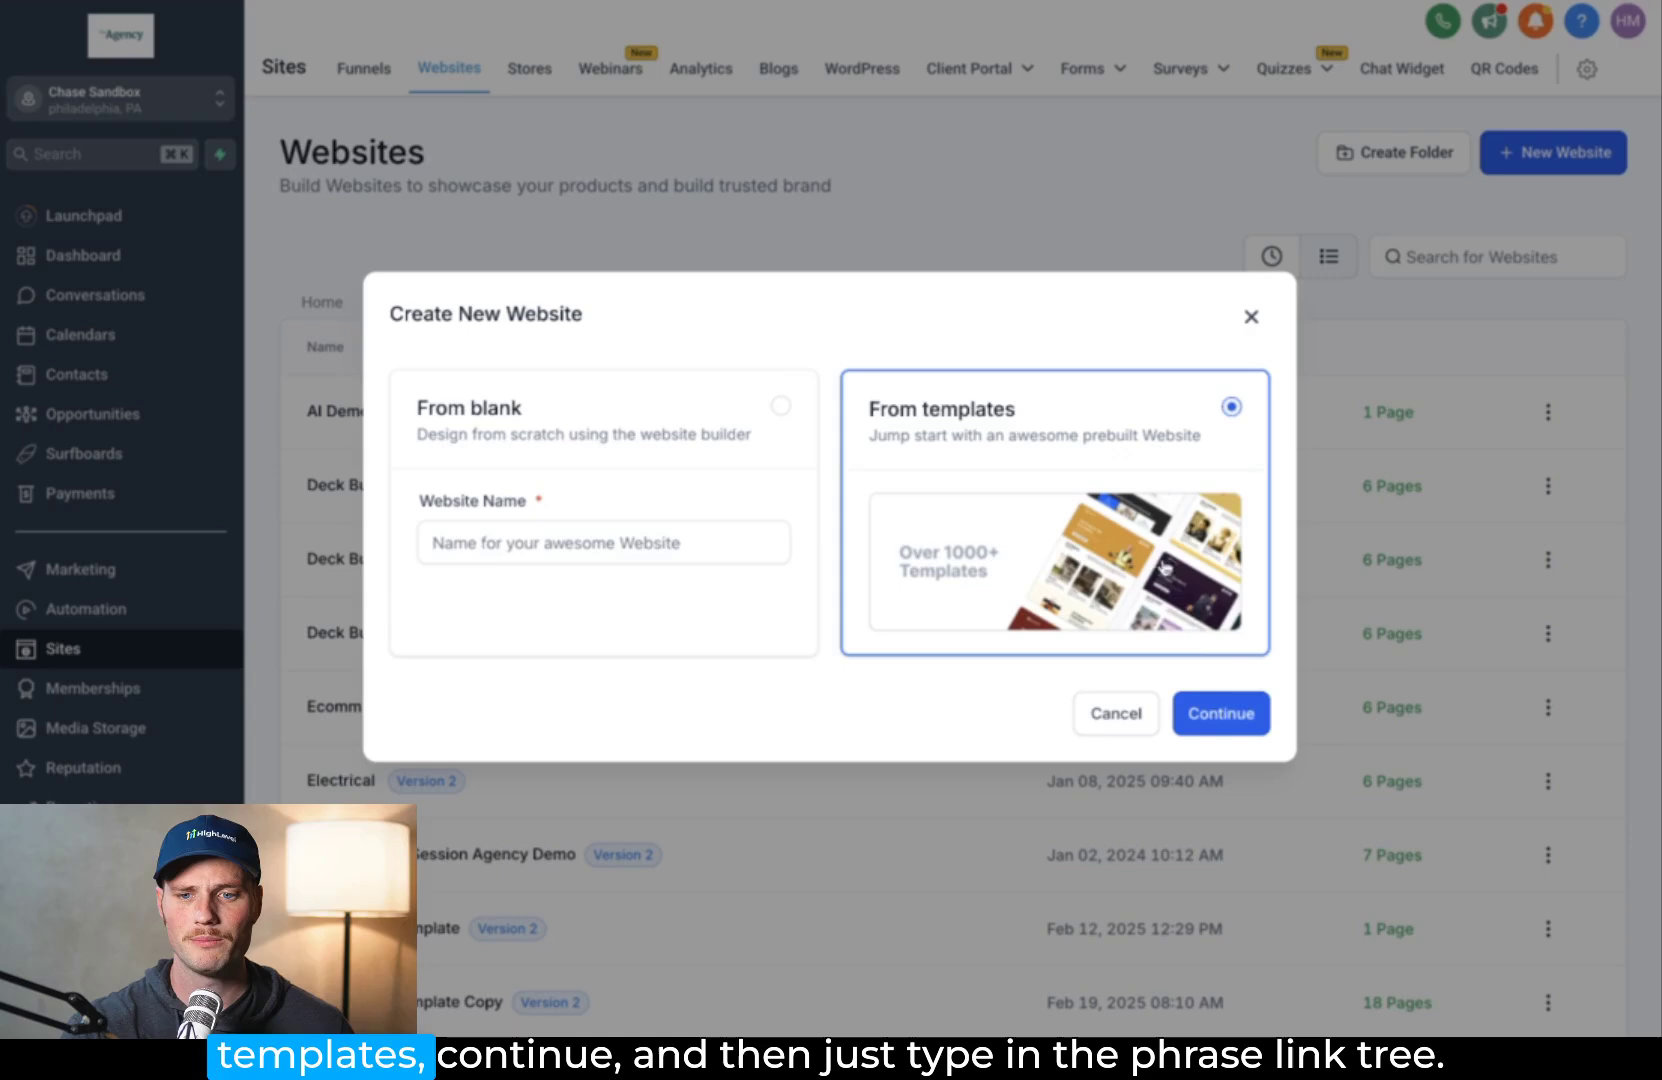
pyautogui.click(1228, 712)
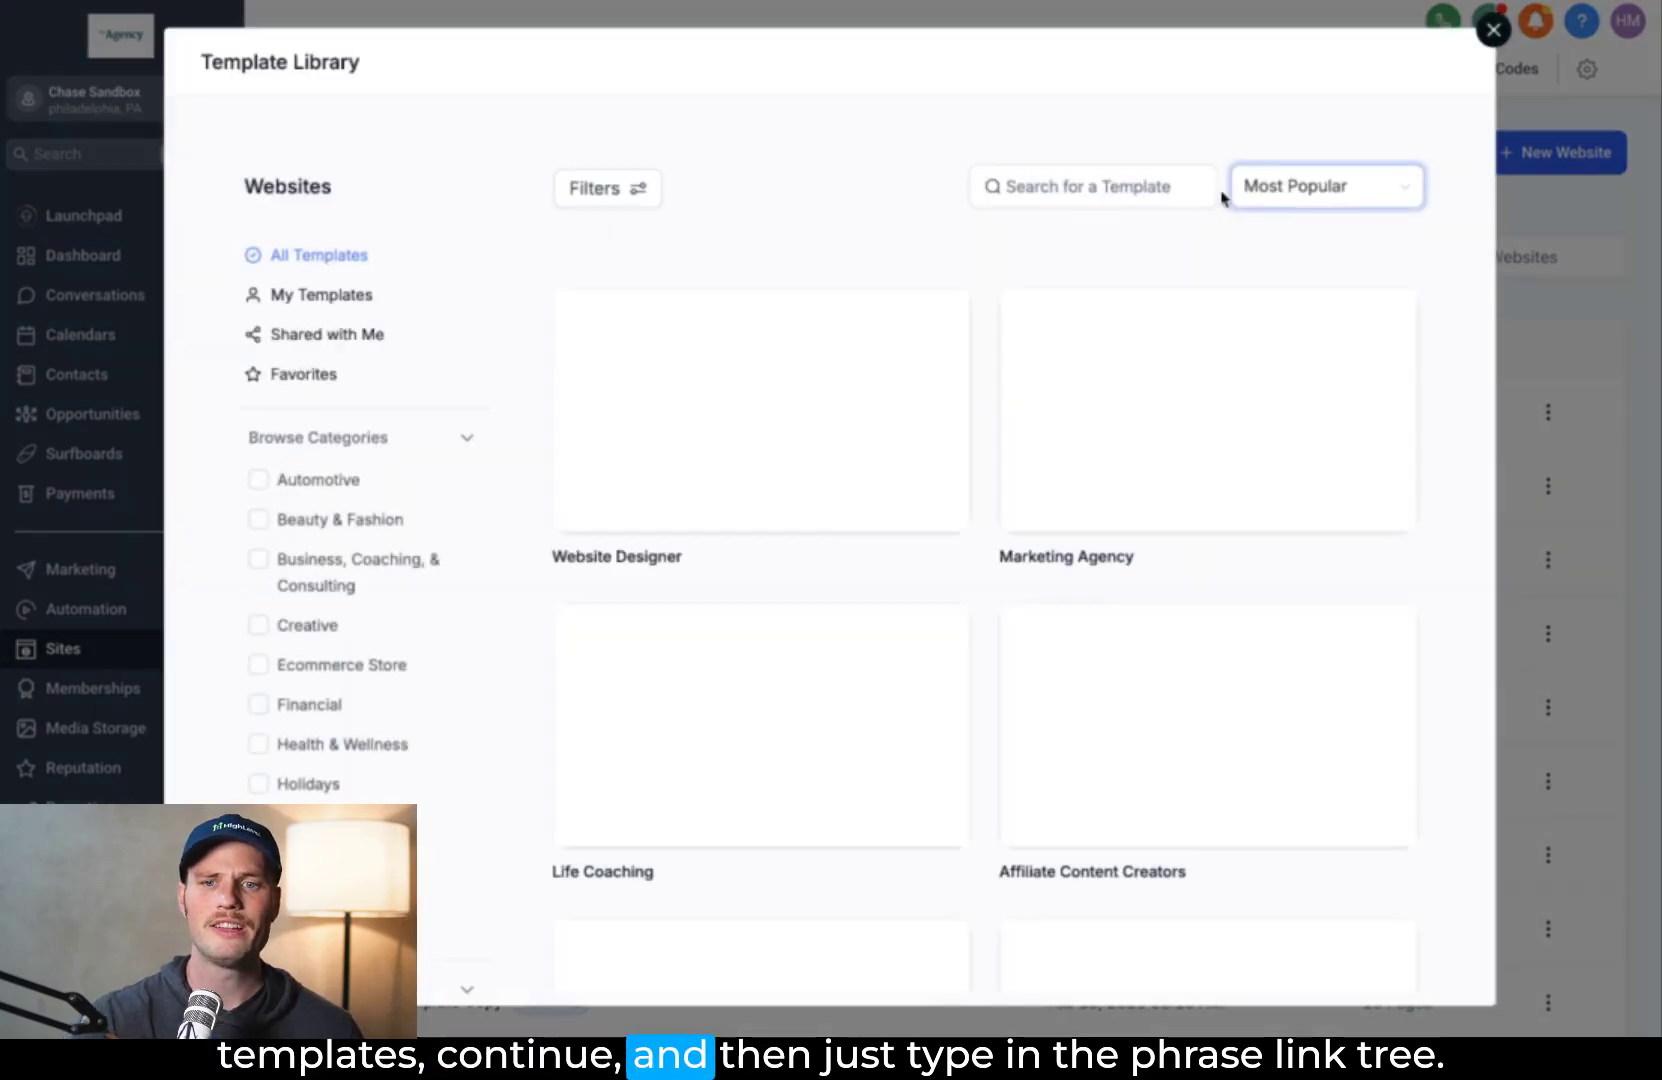
pyautogui.click(1118, 188)
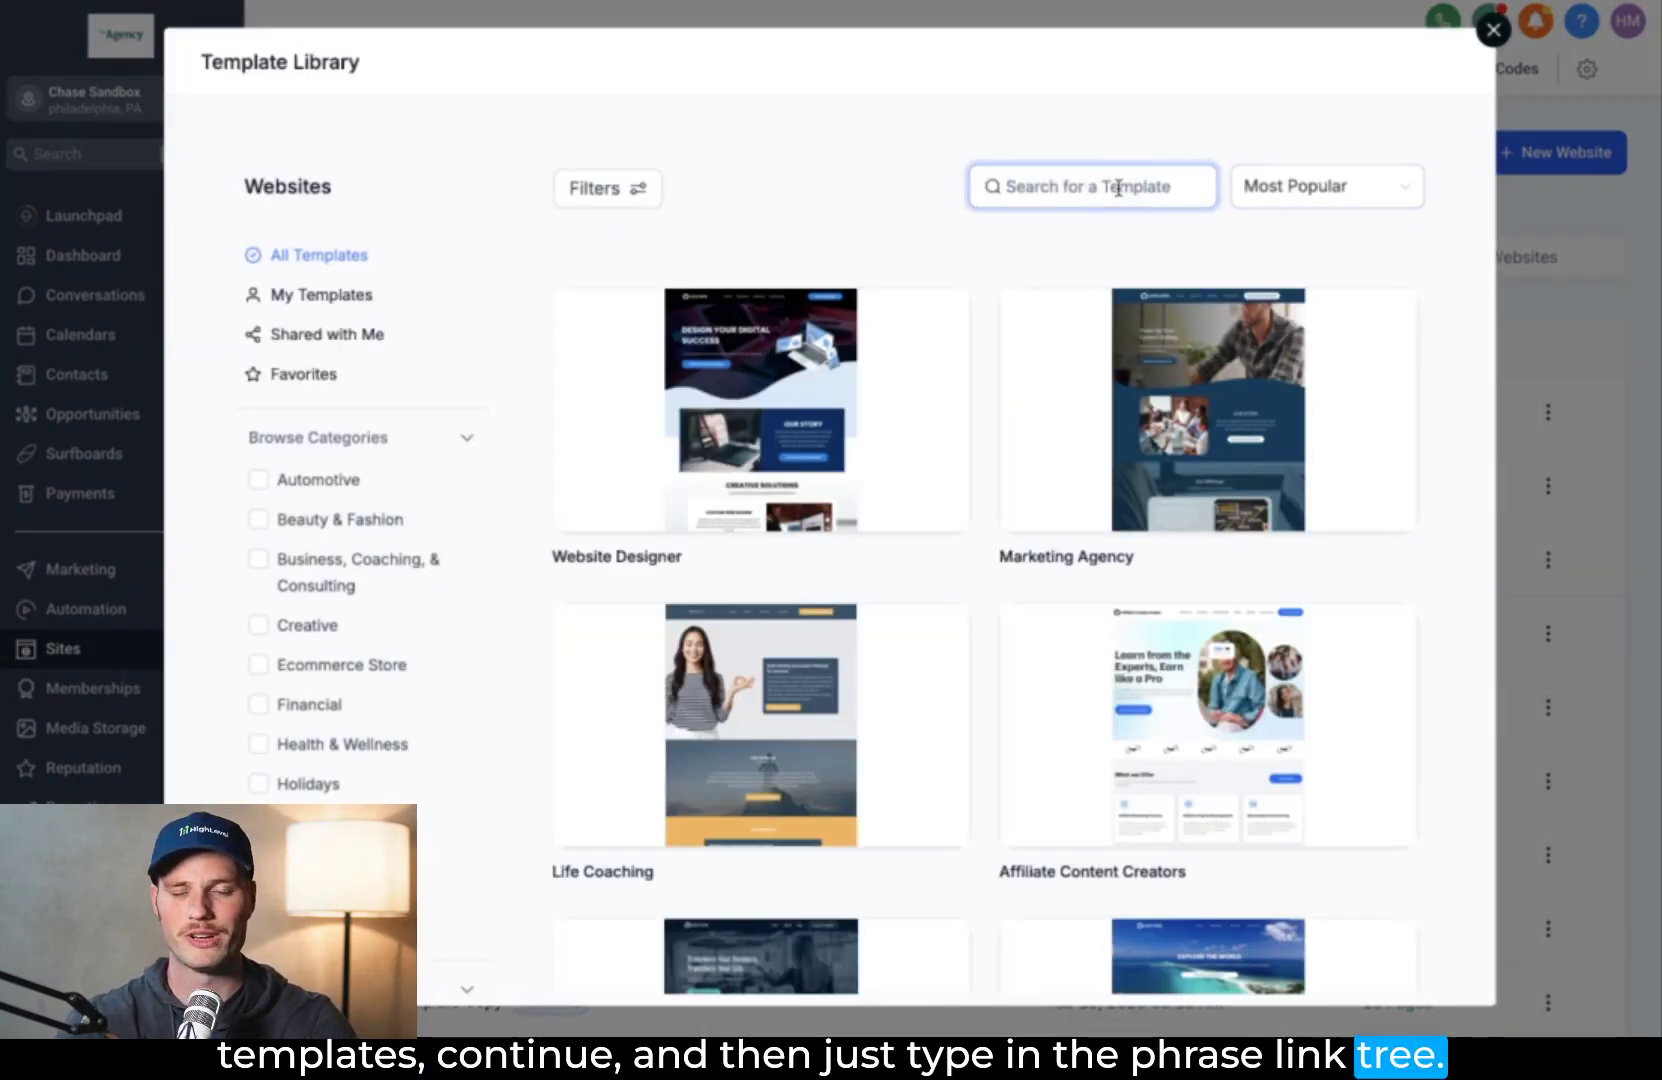
pyautogui.write('link tree')
pyautogui.scroll(-12, 1073, 462)
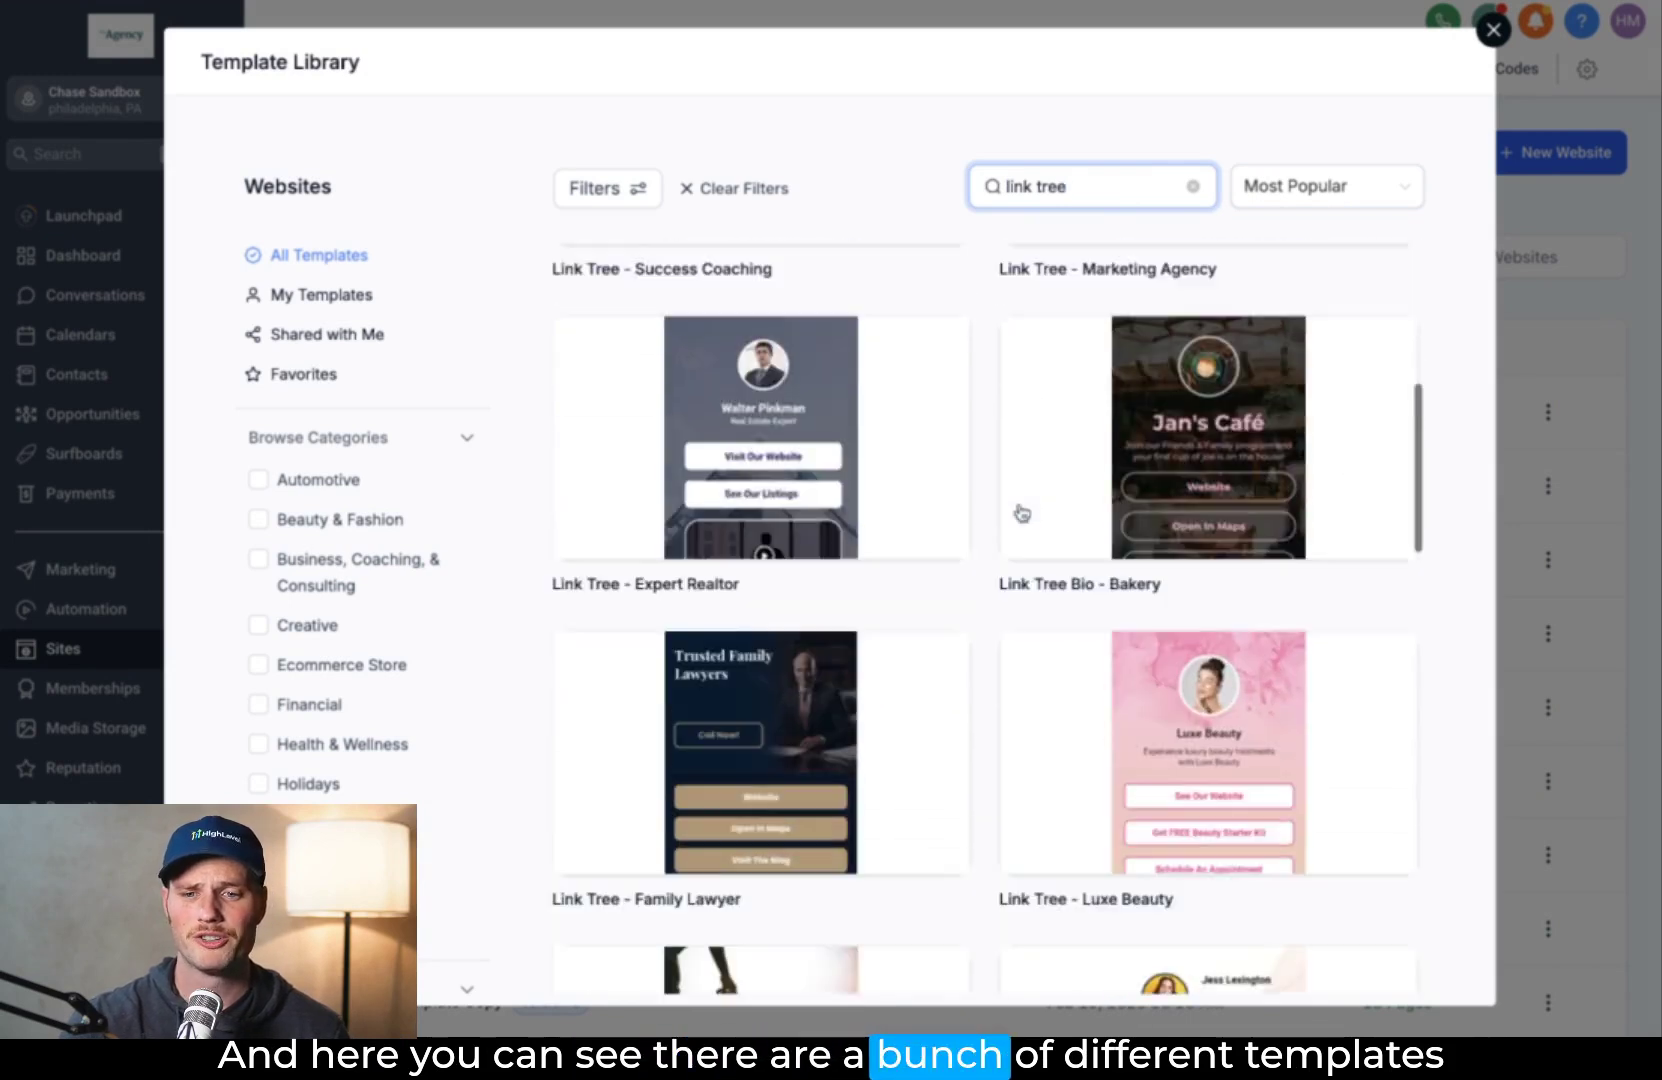
pyautogui.scroll(-15, 1020, 512)
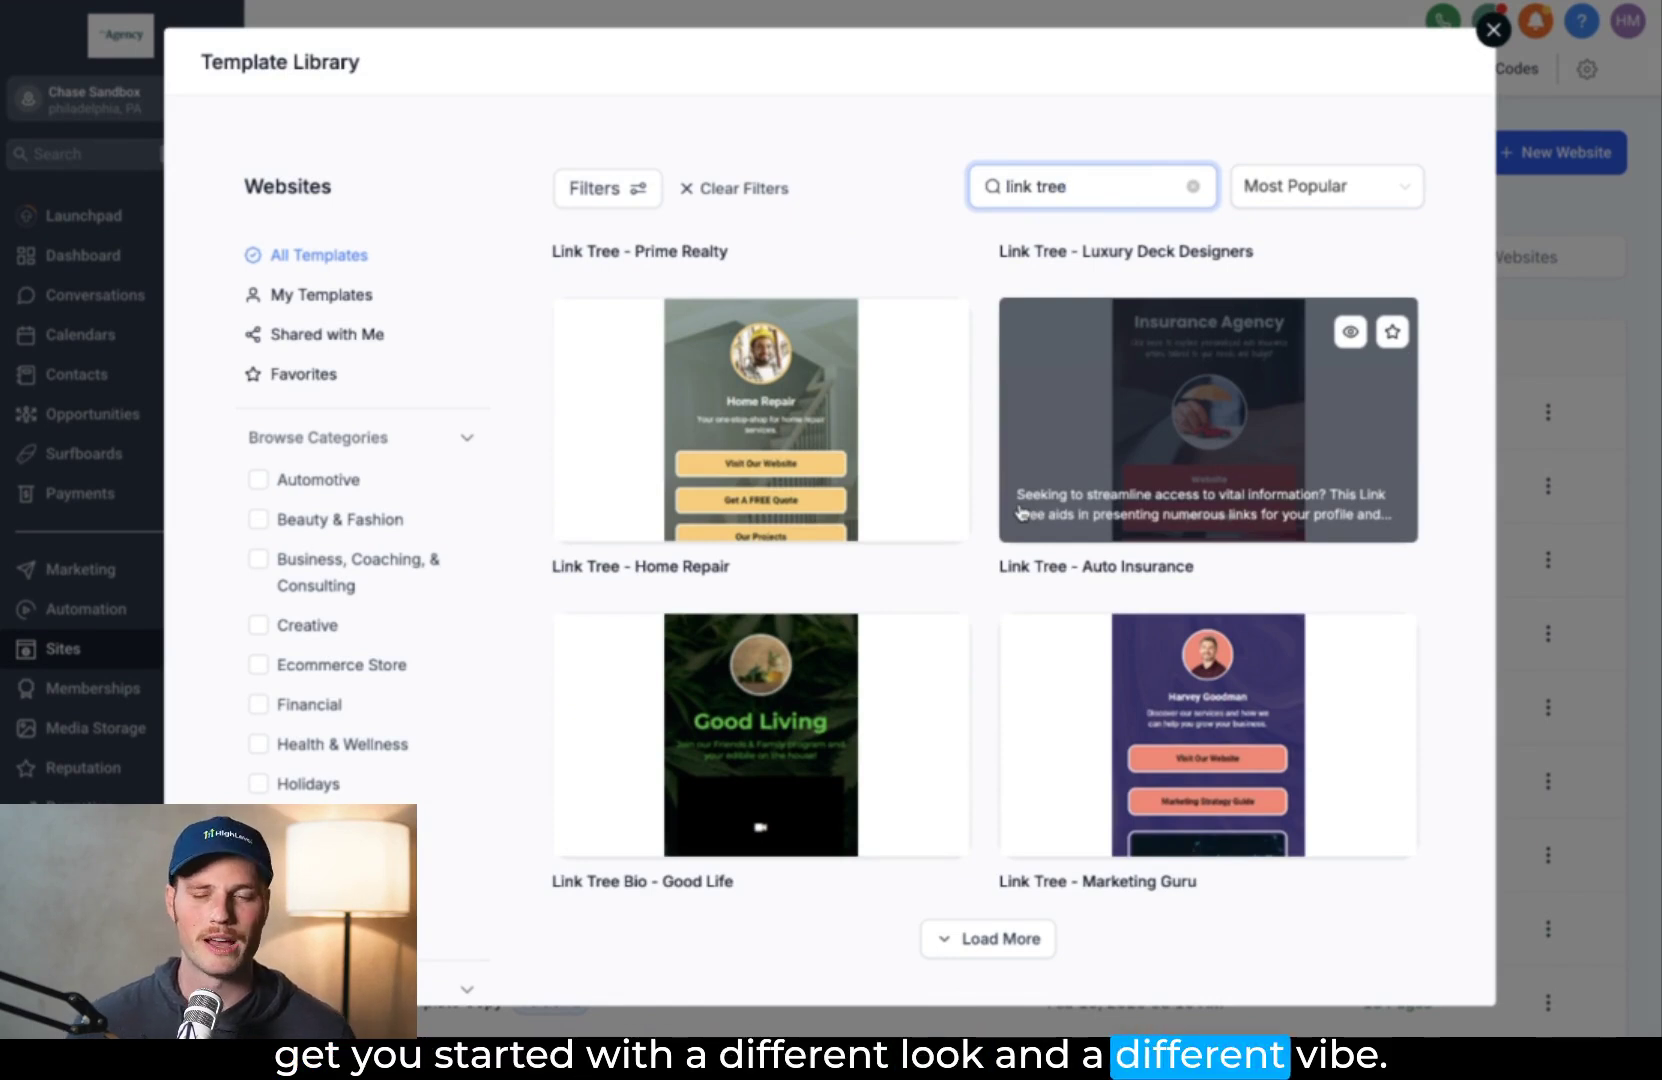
pyautogui.scroll(20, 1120, 445)
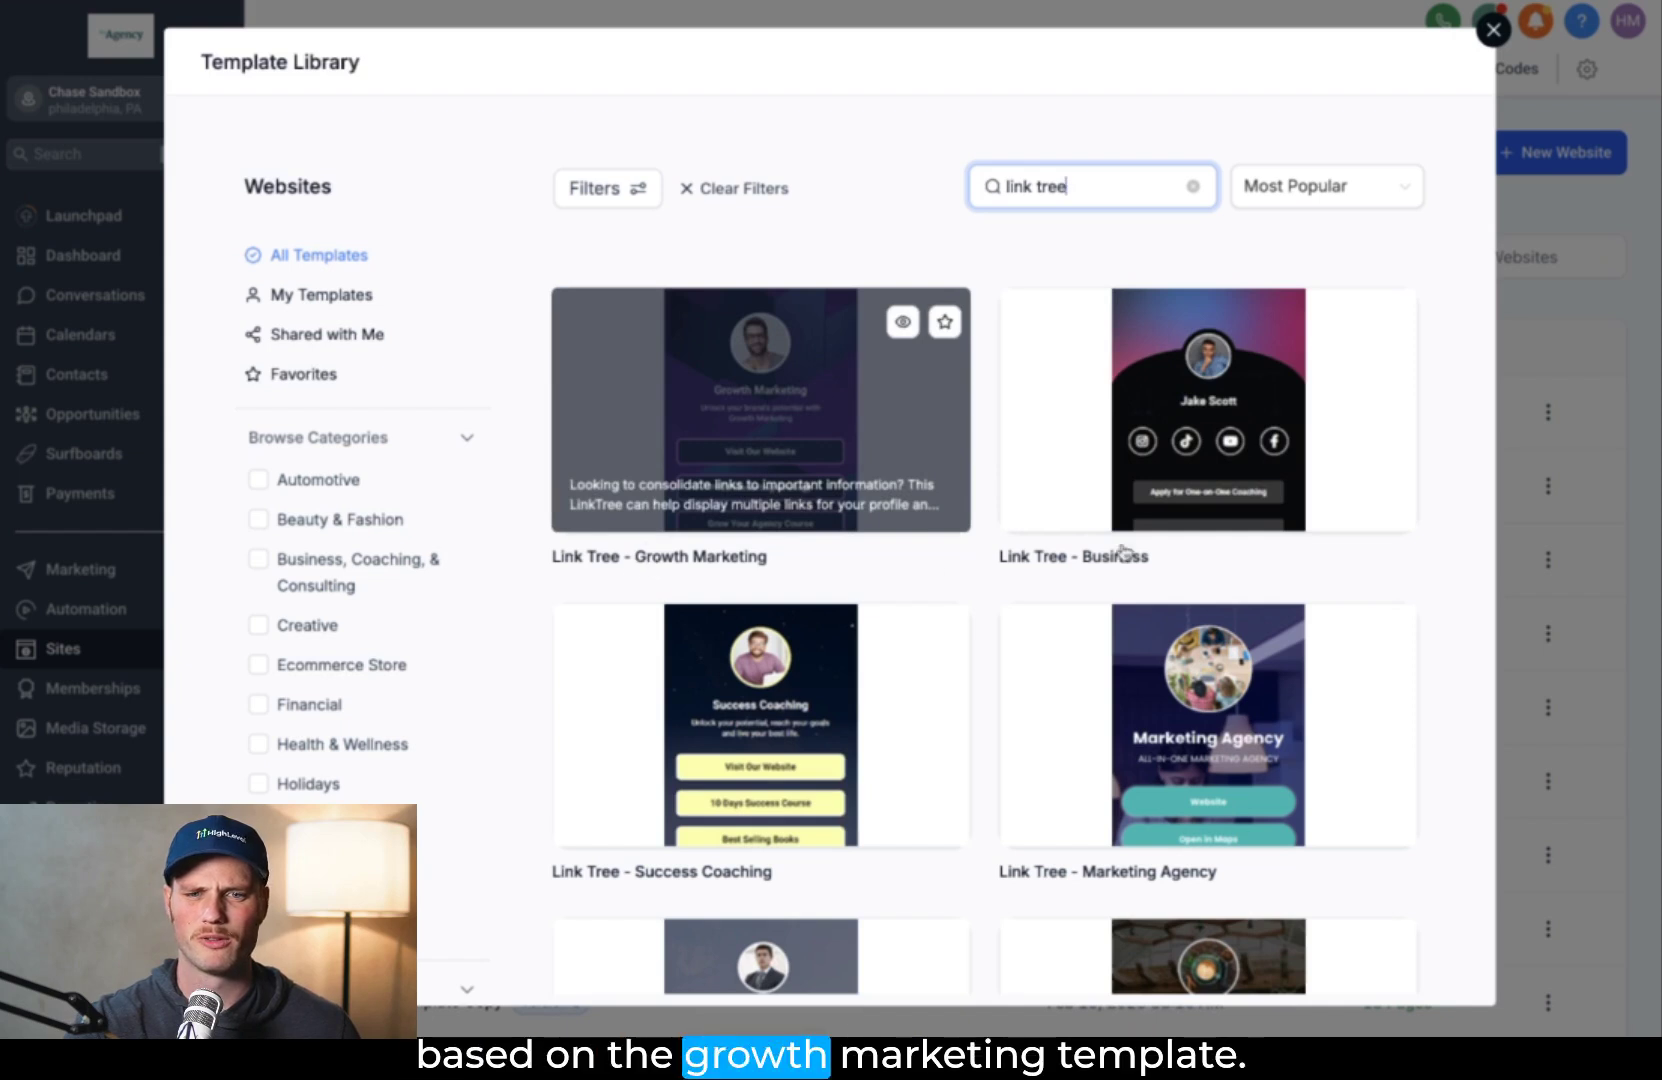
# Open the LinkTree - Growth Marketing website from recent websites and edit it in a new tab.
pyautogui.click(1493, 30)
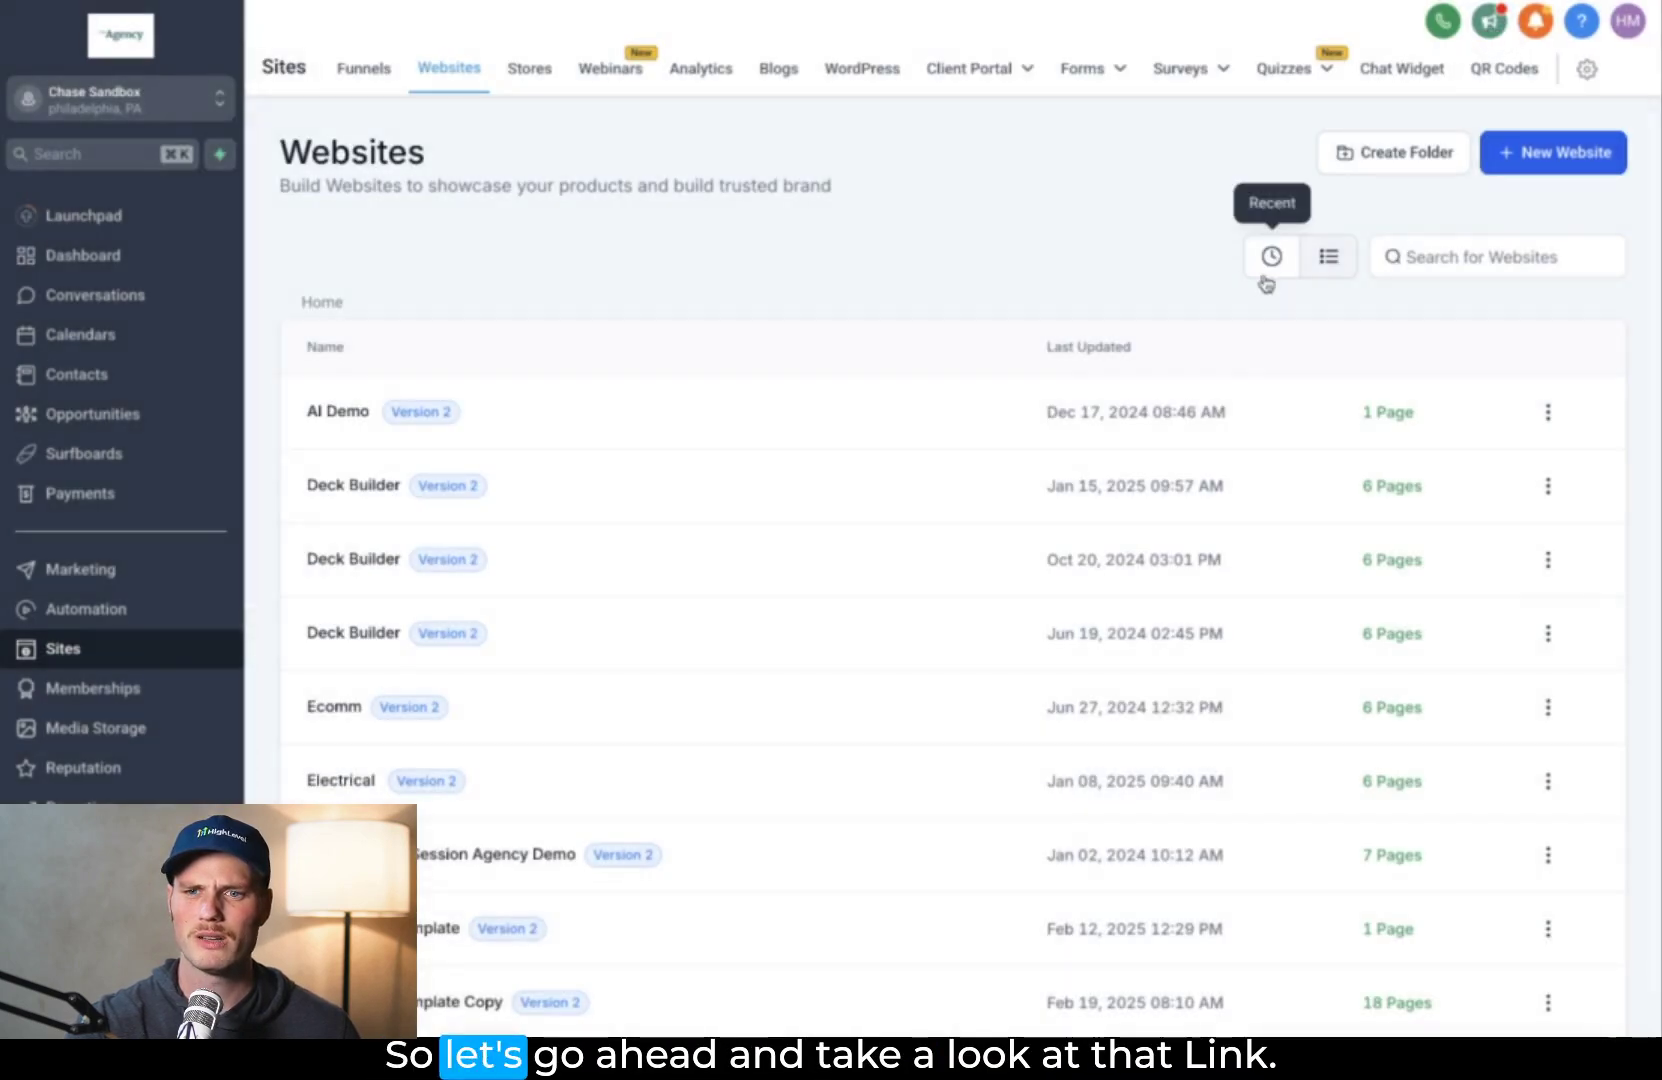
pyautogui.click(1268, 262)
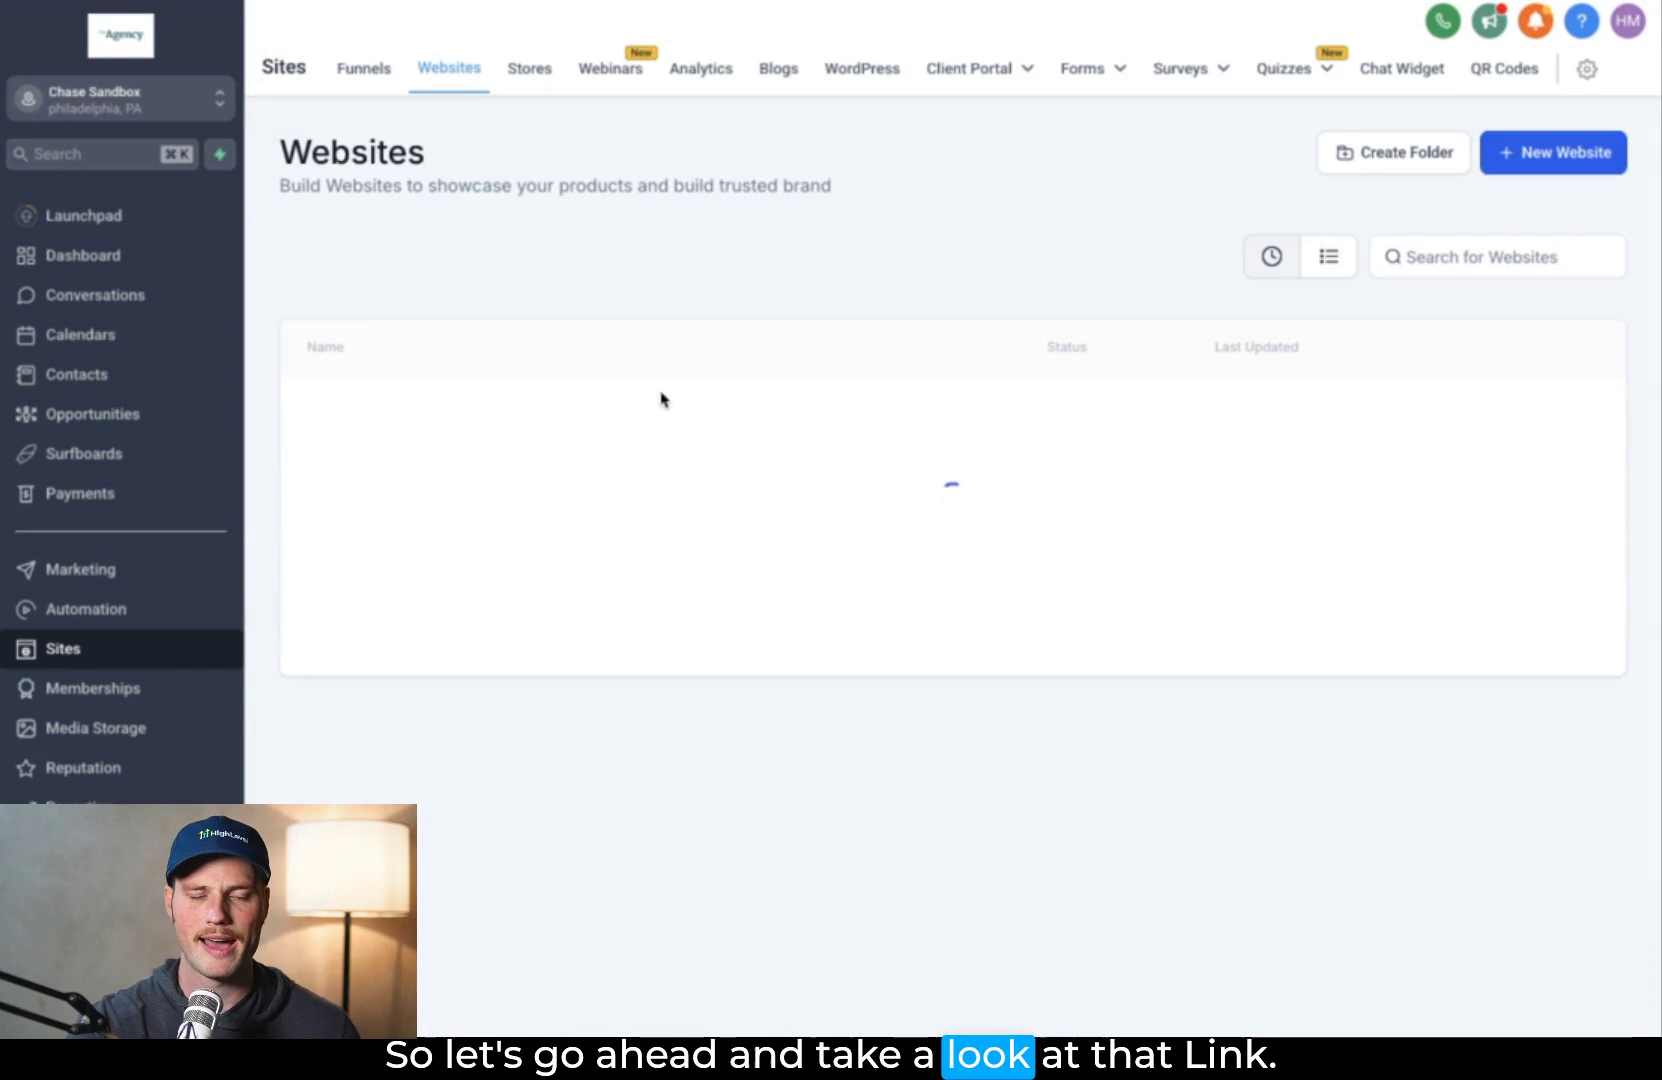
pyautogui.click(440, 423)
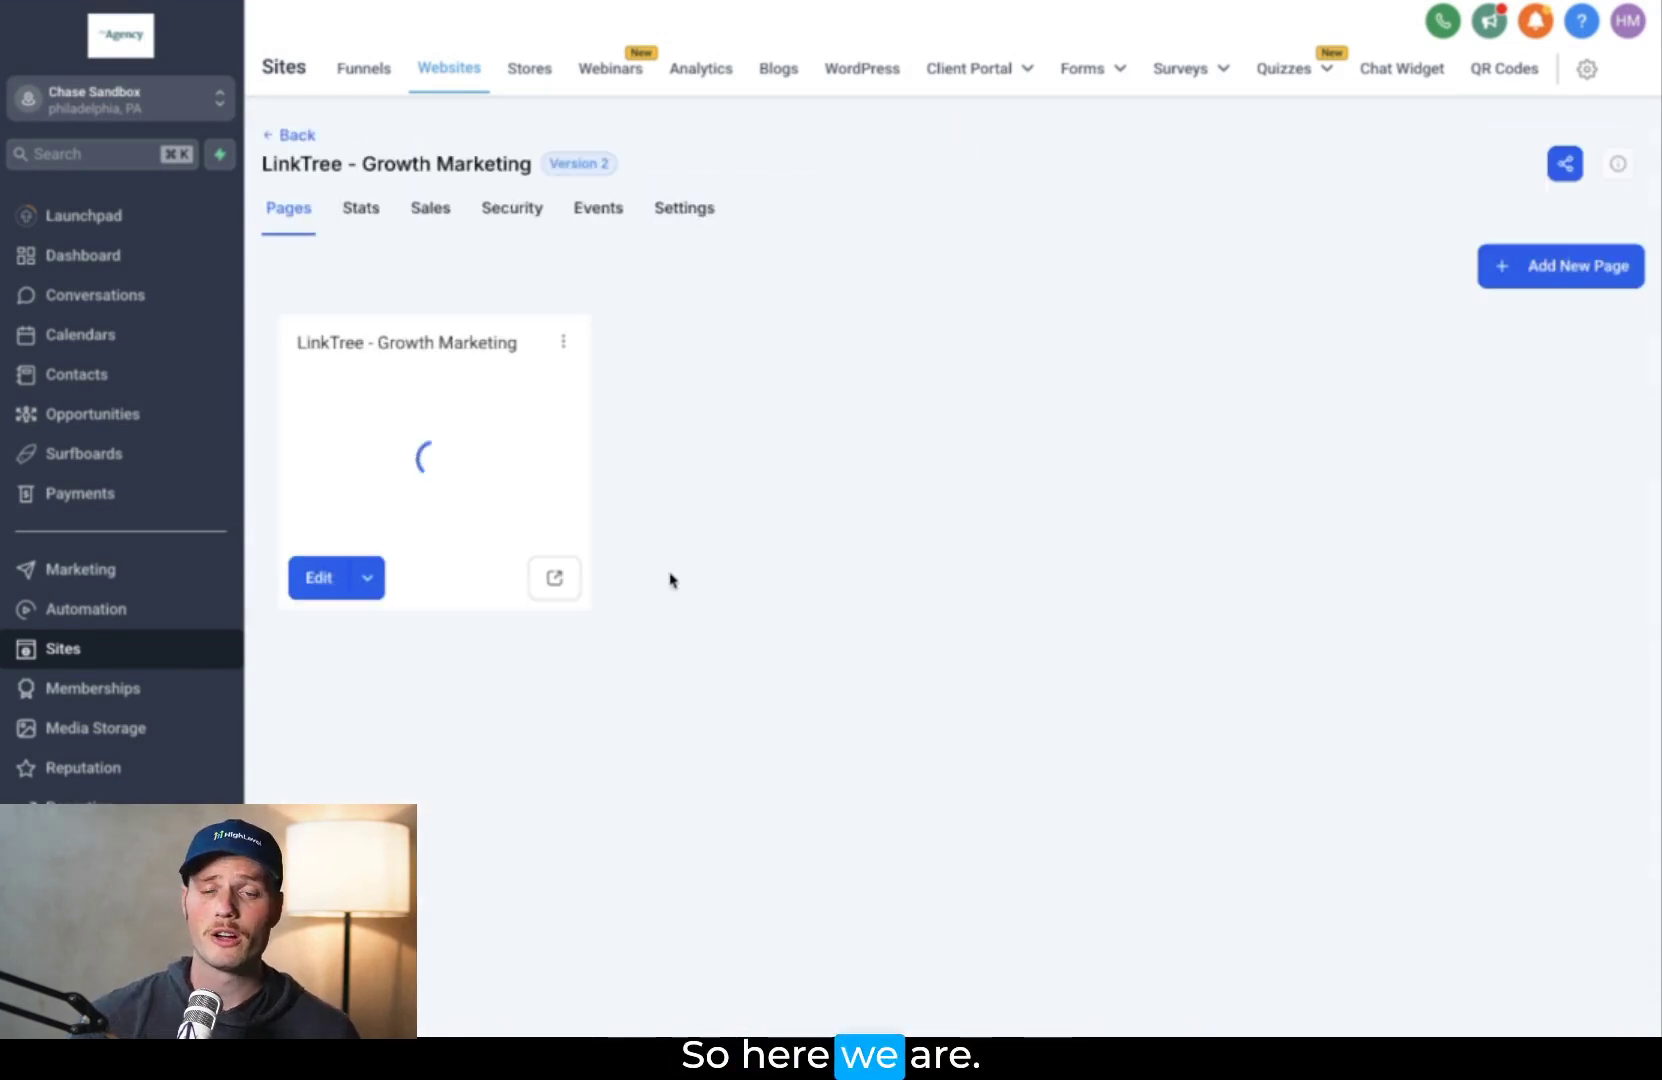
pyautogui.click(369, 580)
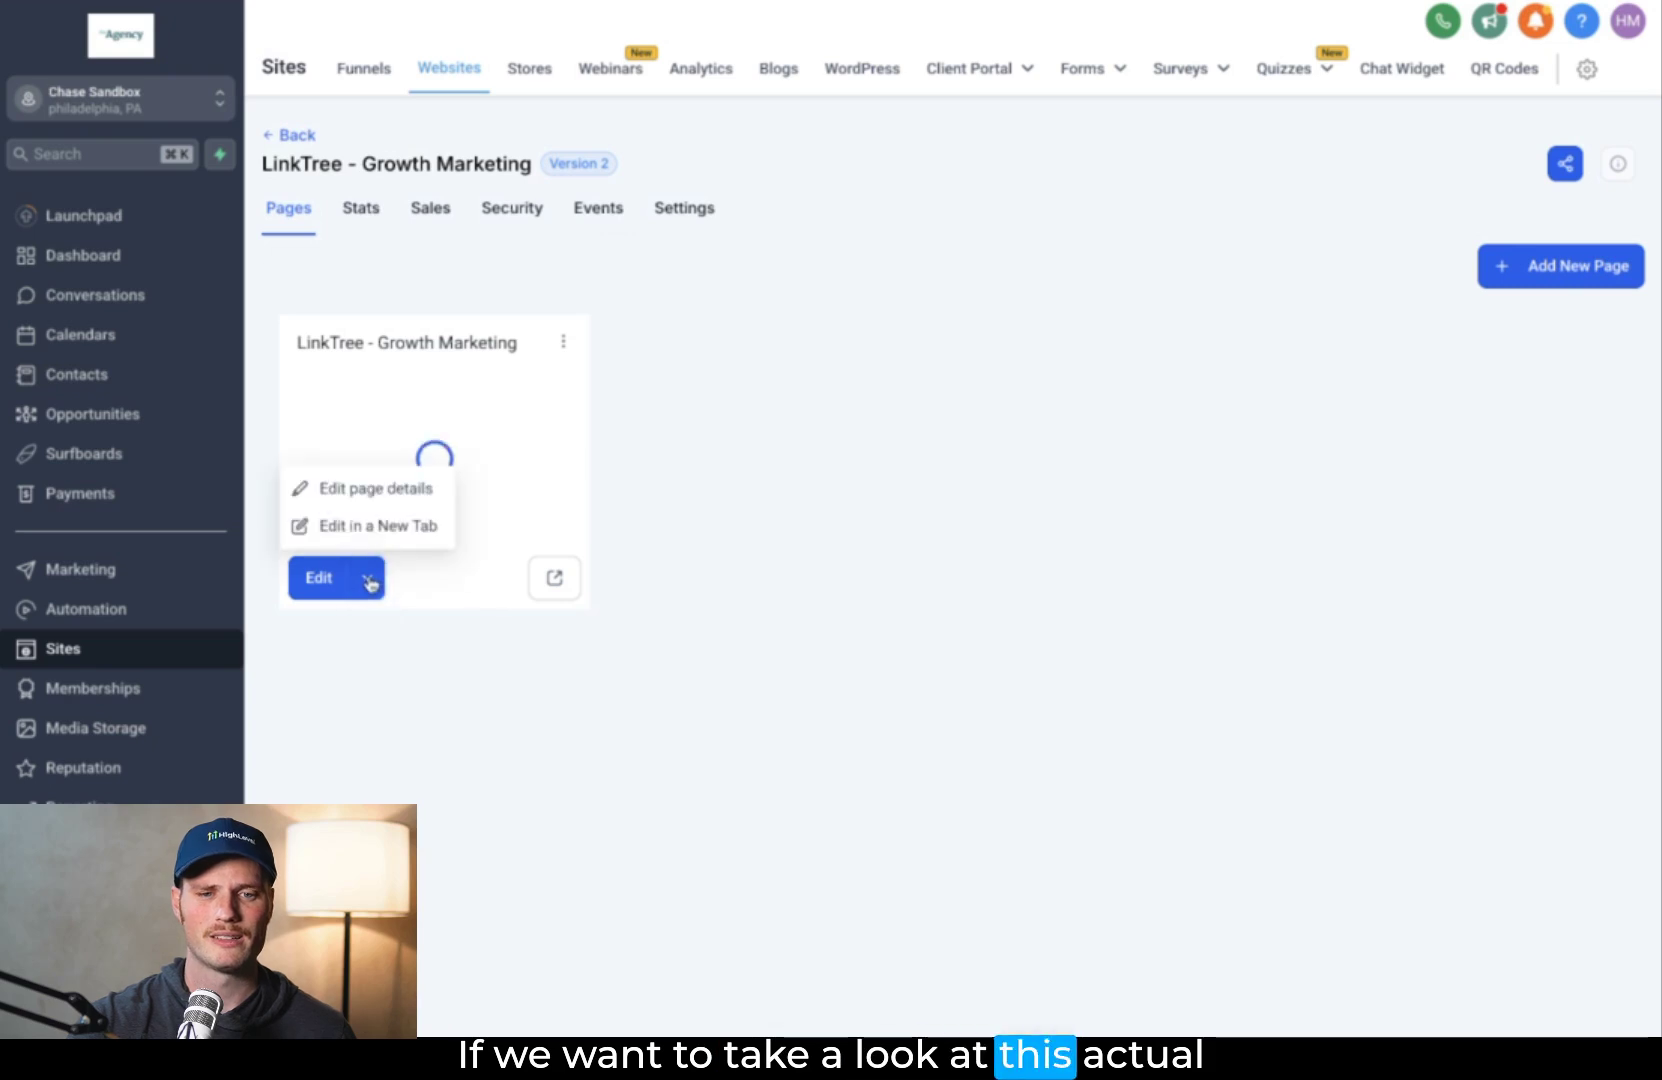
pyautogui.click(386, 542)
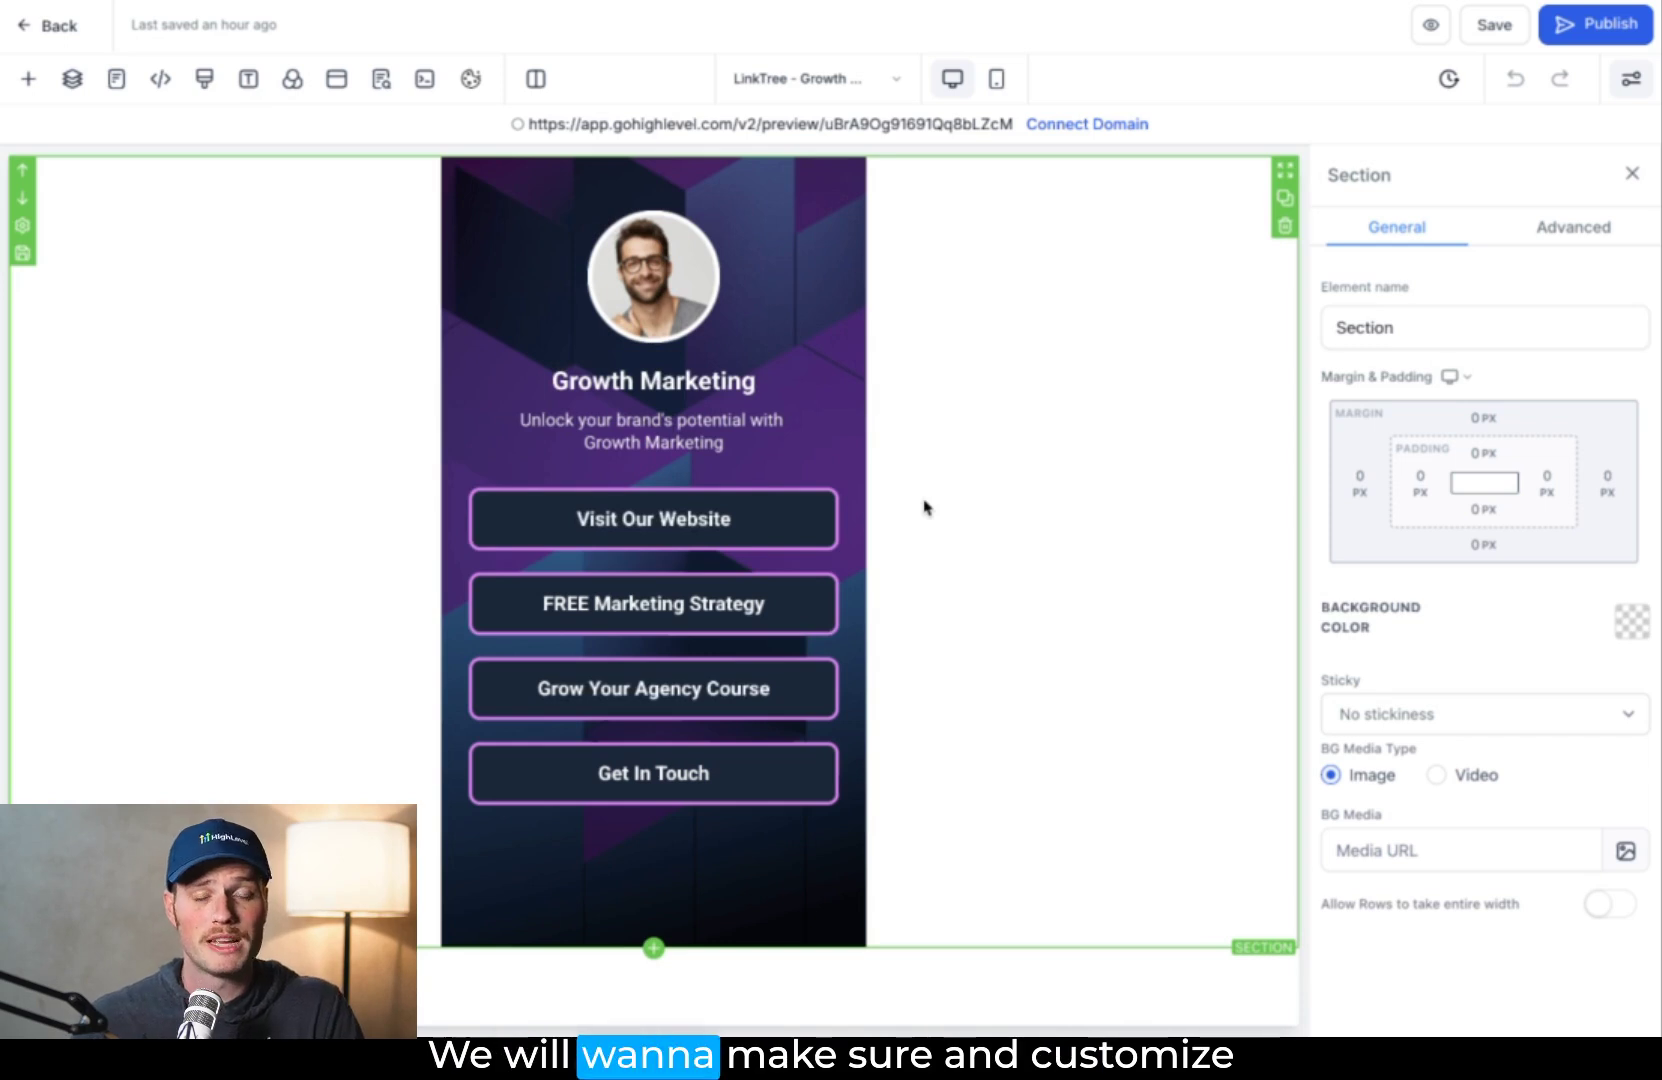
# Replace the profile photo at the page top with flowers.png from Media Storage.
pyautogui.click(676, 292)
pyautogui.scroll(-3, 1420, 620)
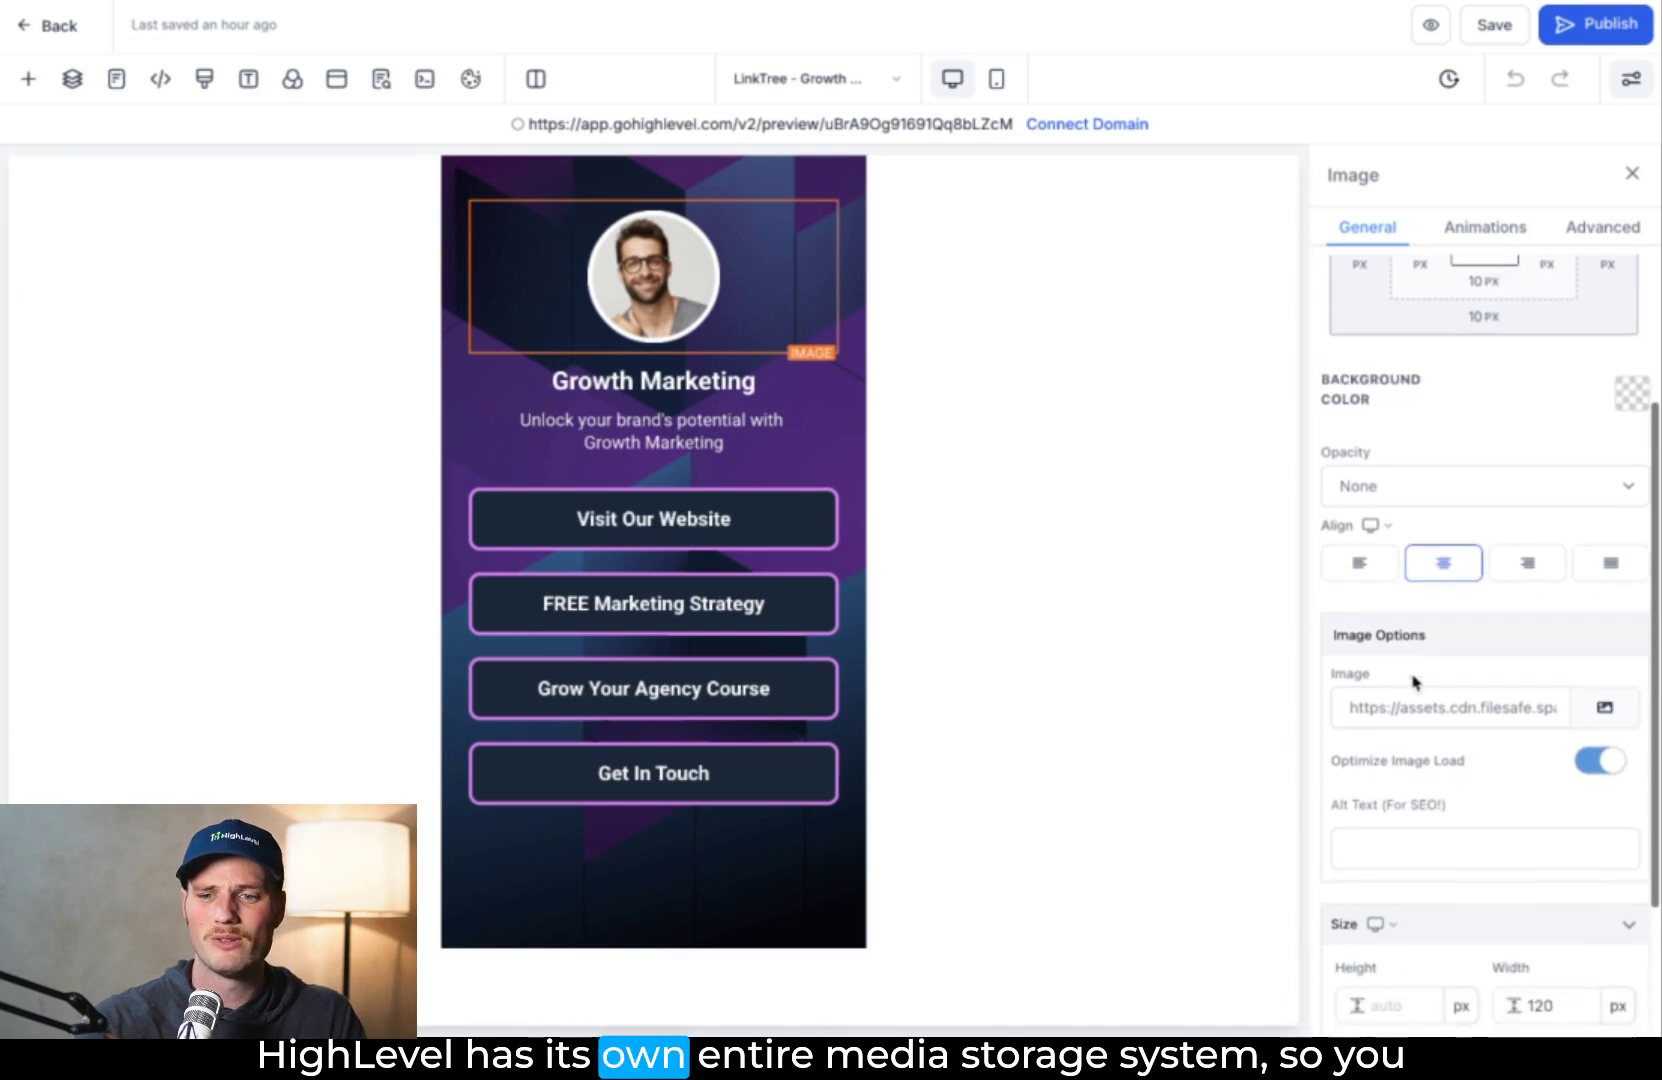
pyautogui.click(1606, 712)
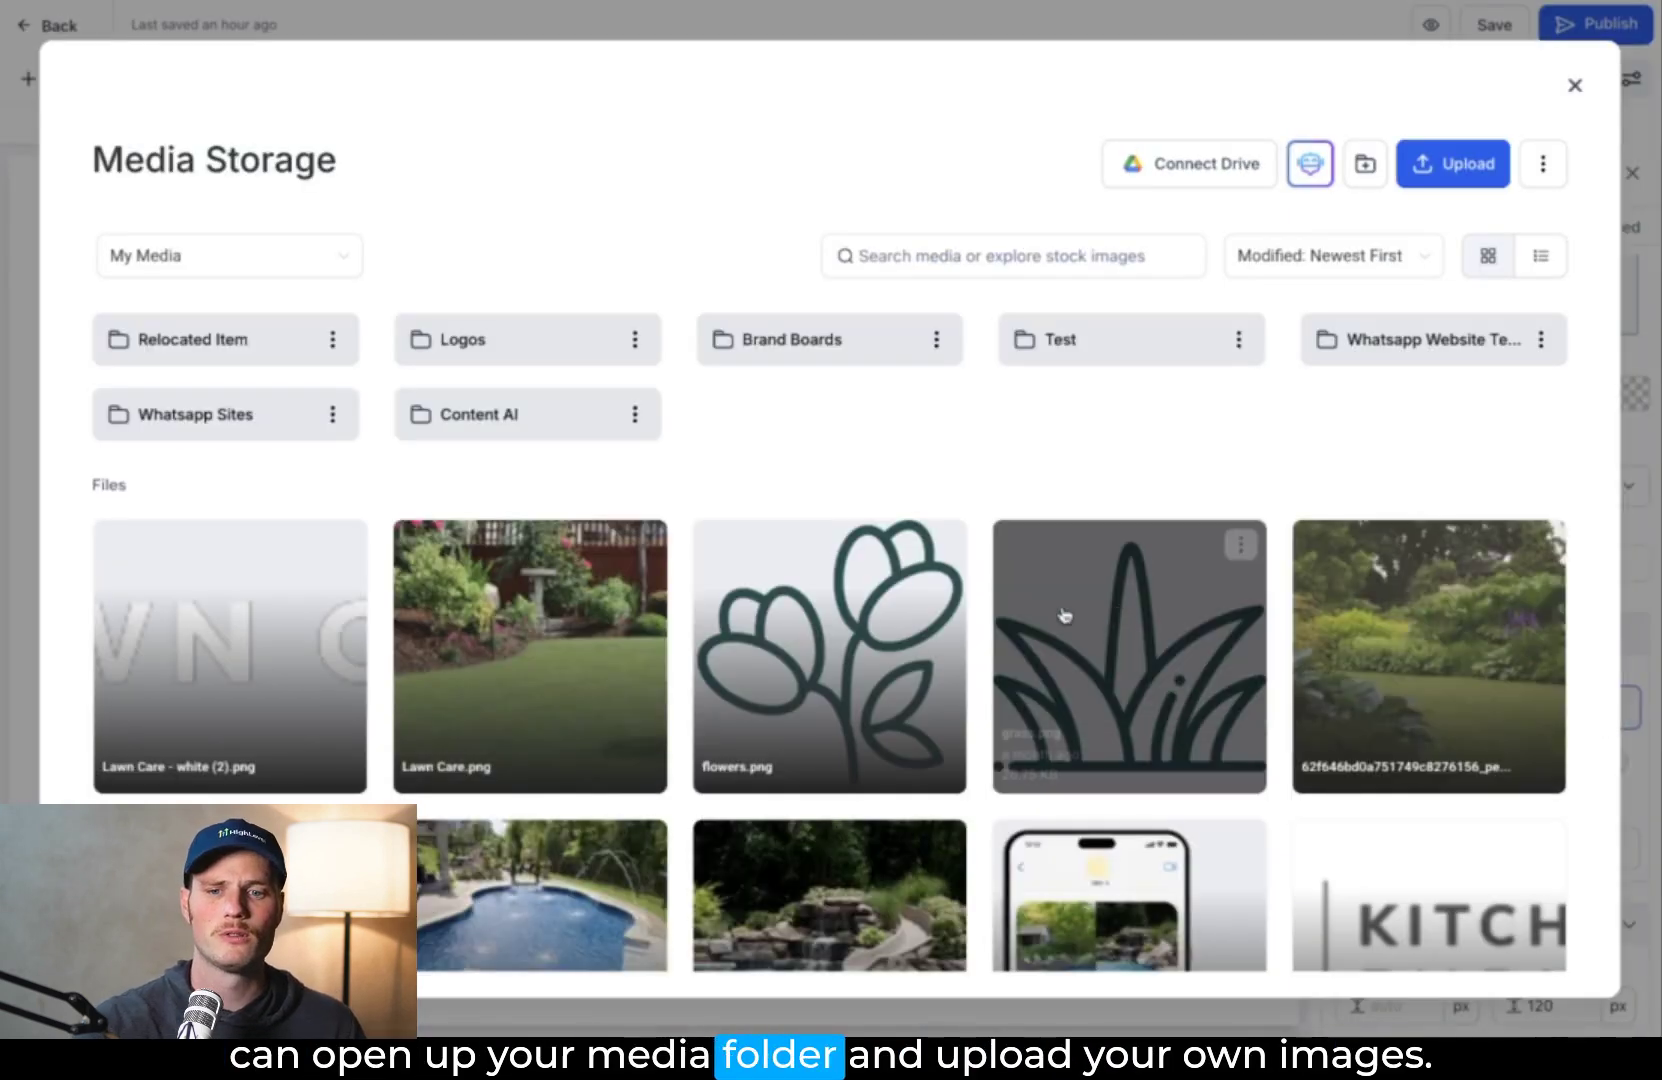
pyautogui.scroll(-1, 1065, 615)
pyautogui.scroll(1, 1065, 615)
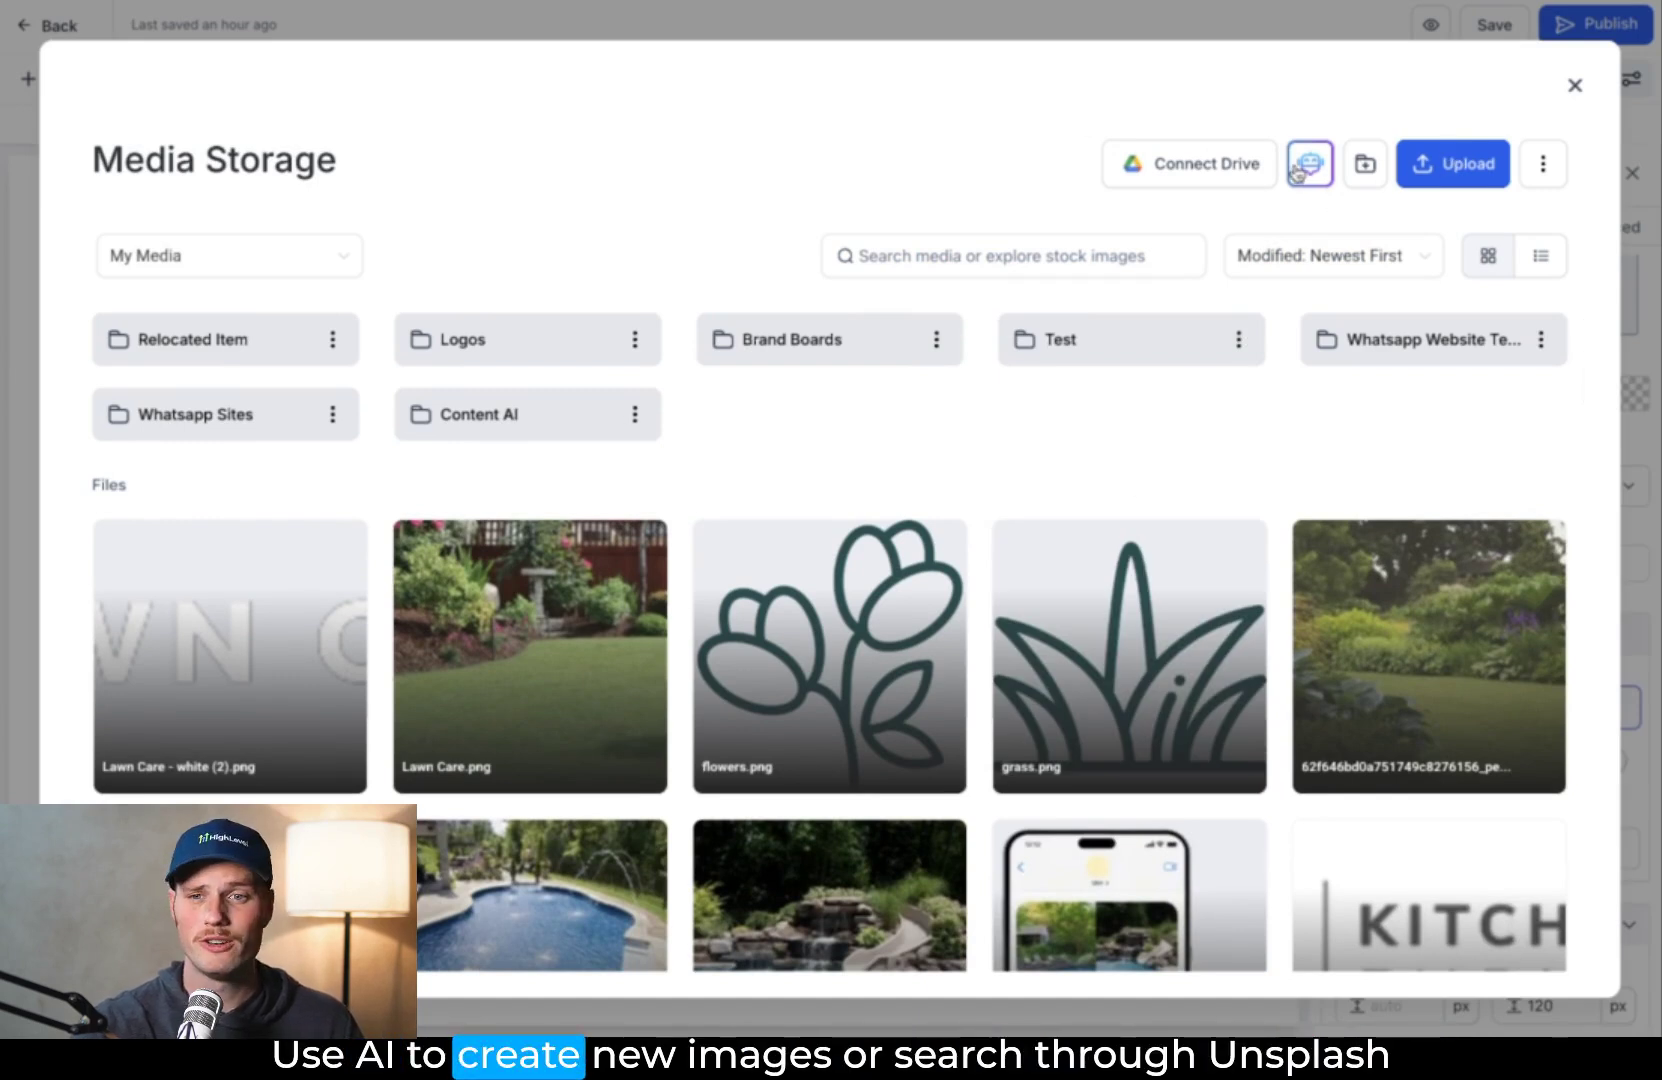
pyautogui.click(297, 272)
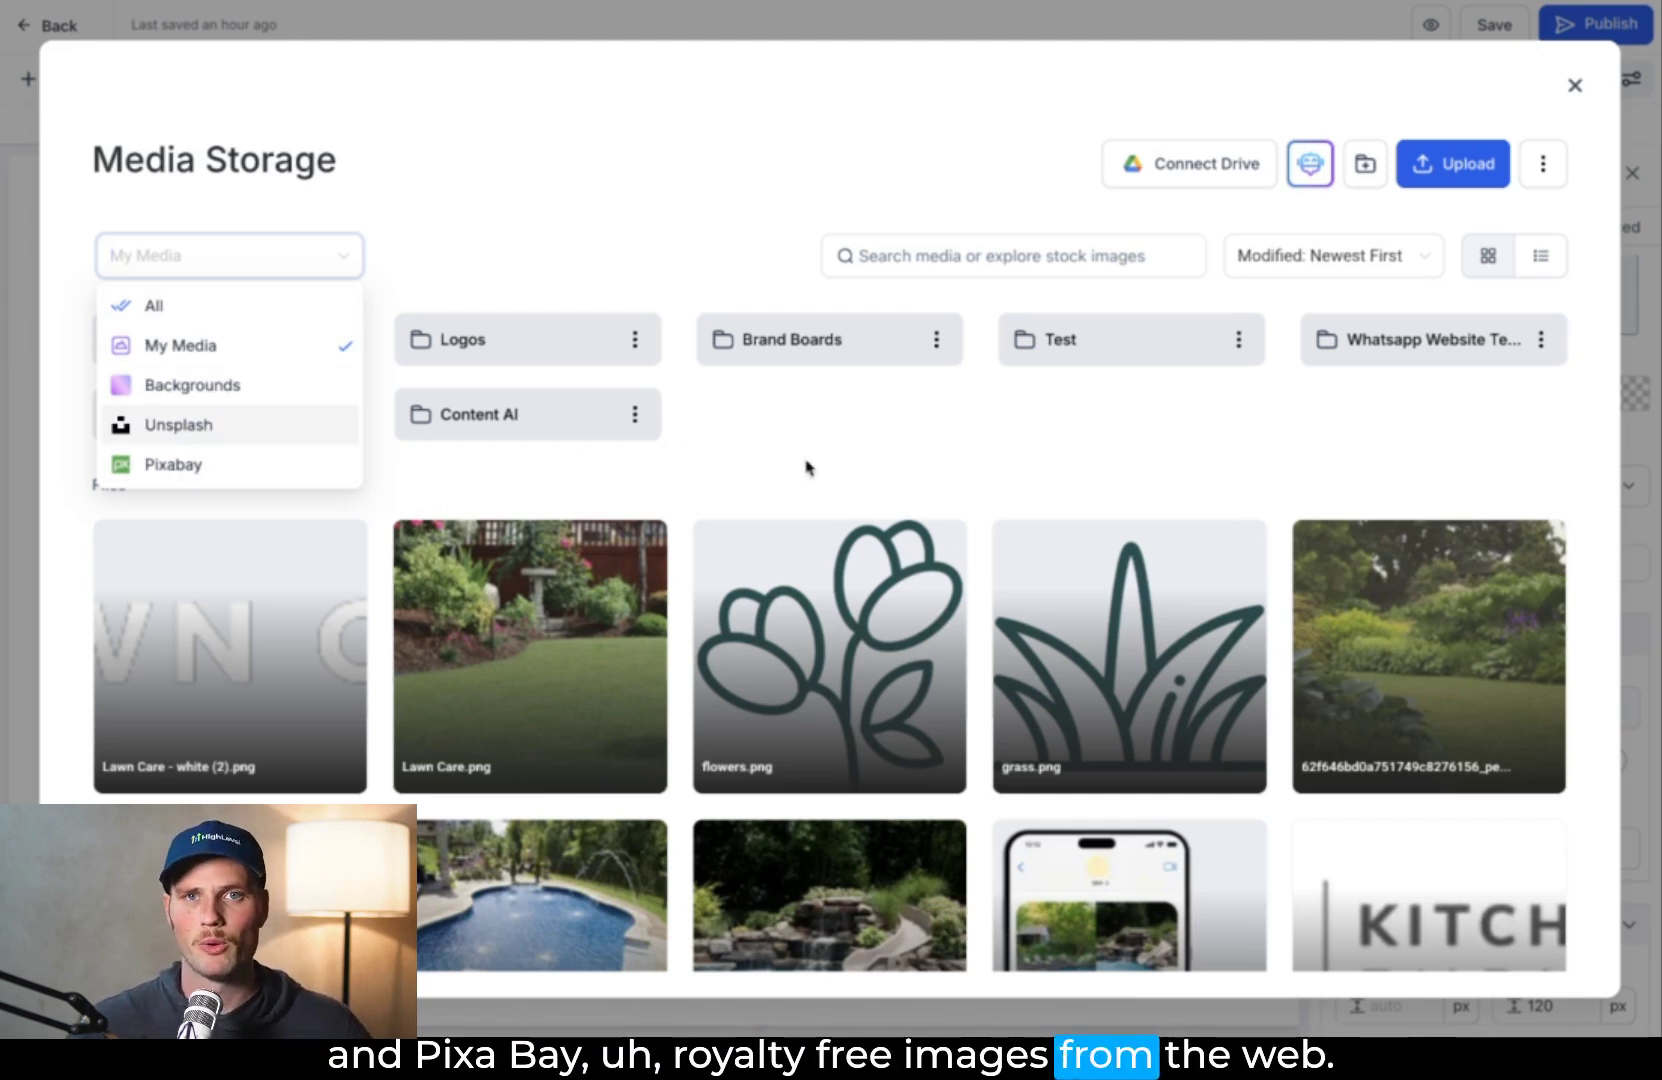
pyautogui.click(1049, 229)
pyautogui.scroll(-15, 825, 693)
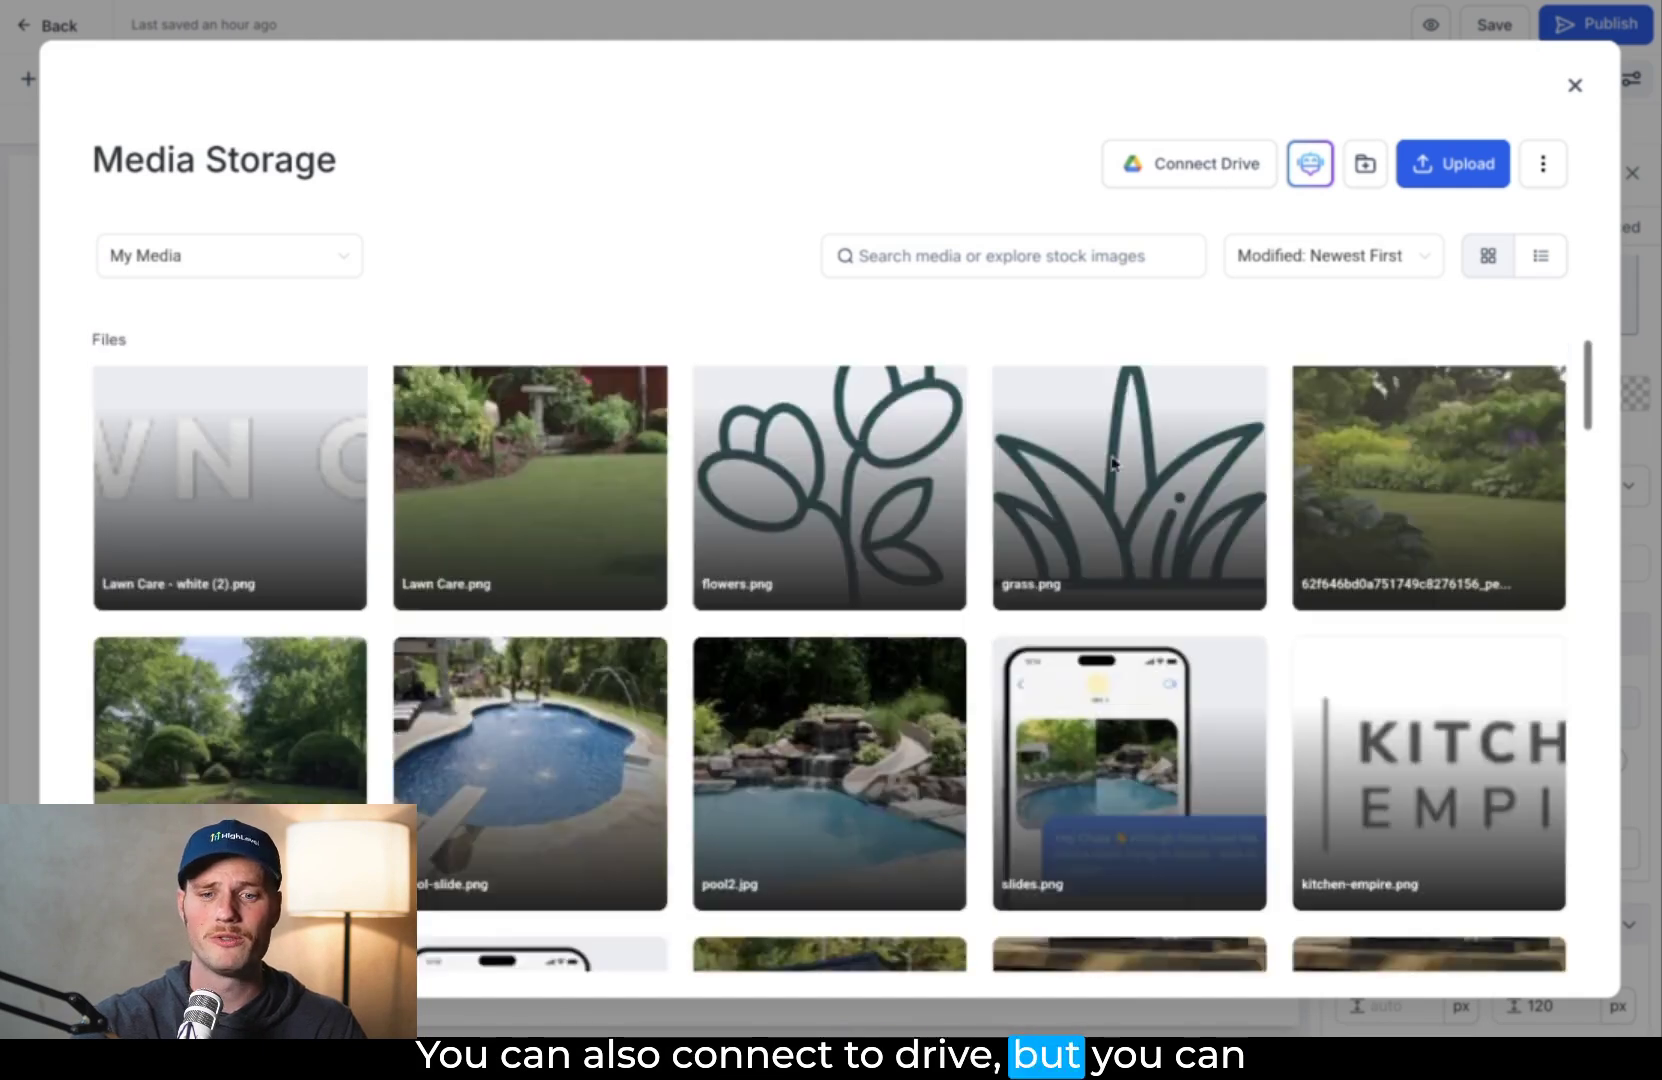
pyautogui.scroll(-10, 825, 693)
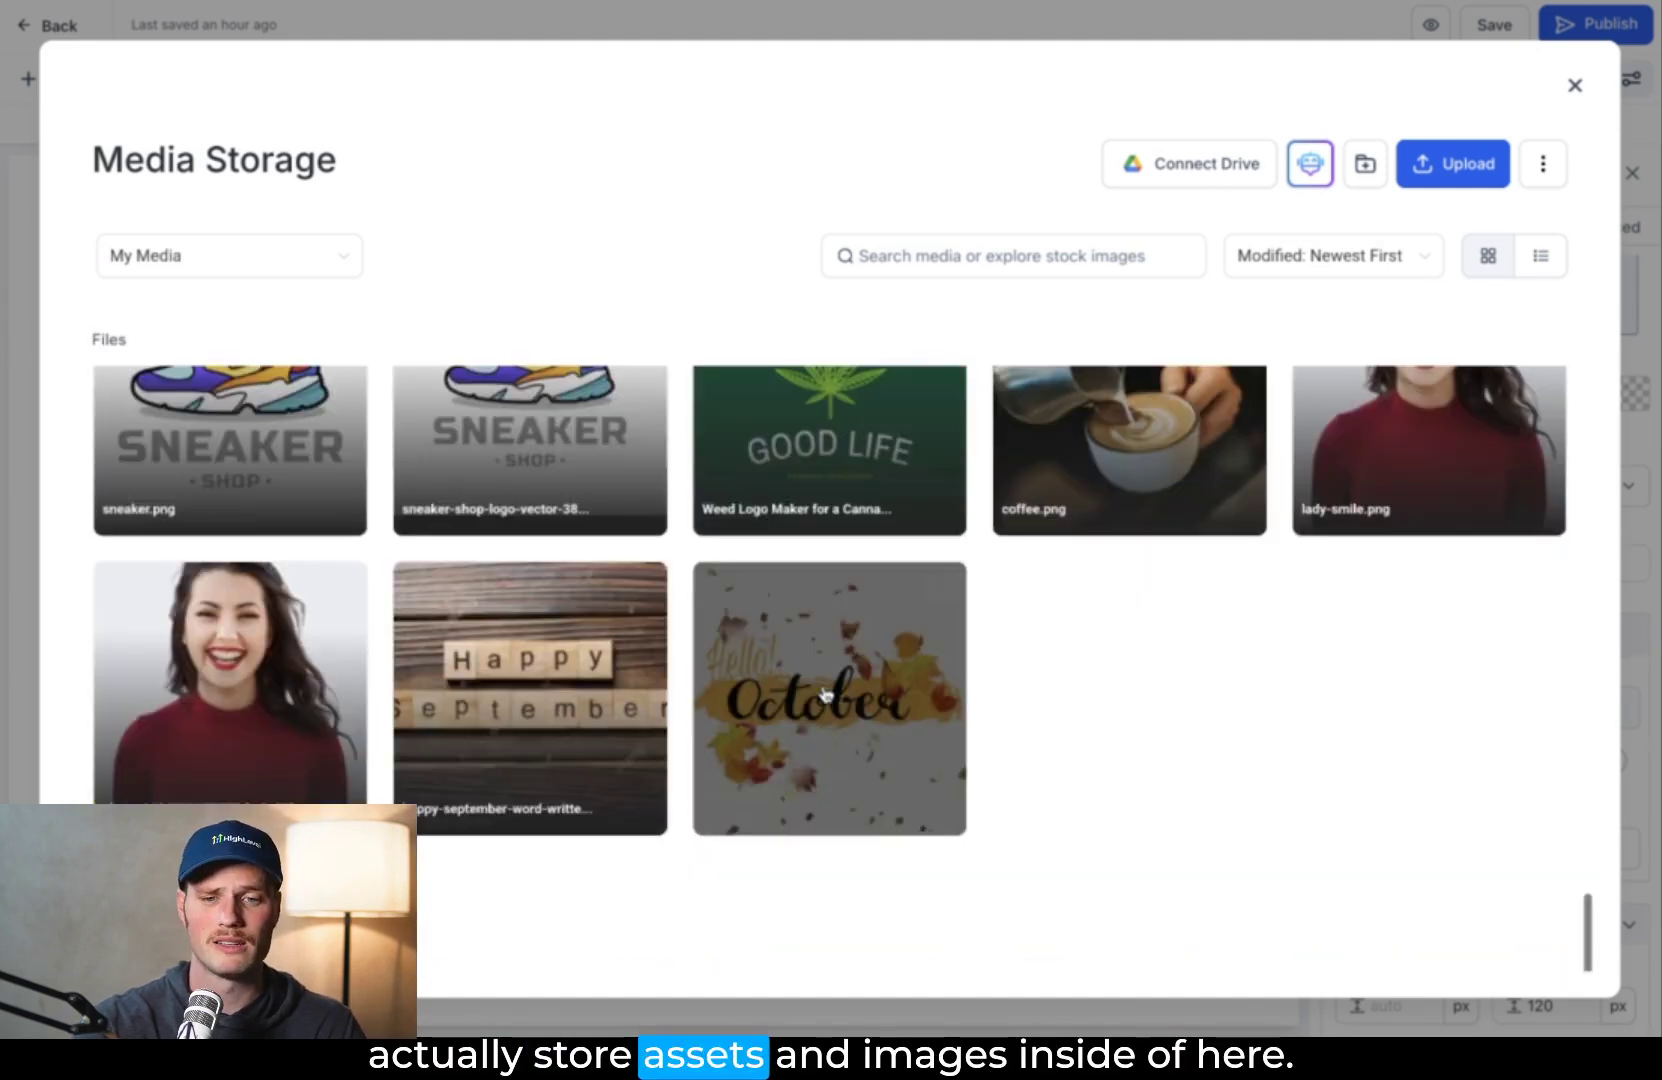
pyautogui.scroll(20, 825, 693)
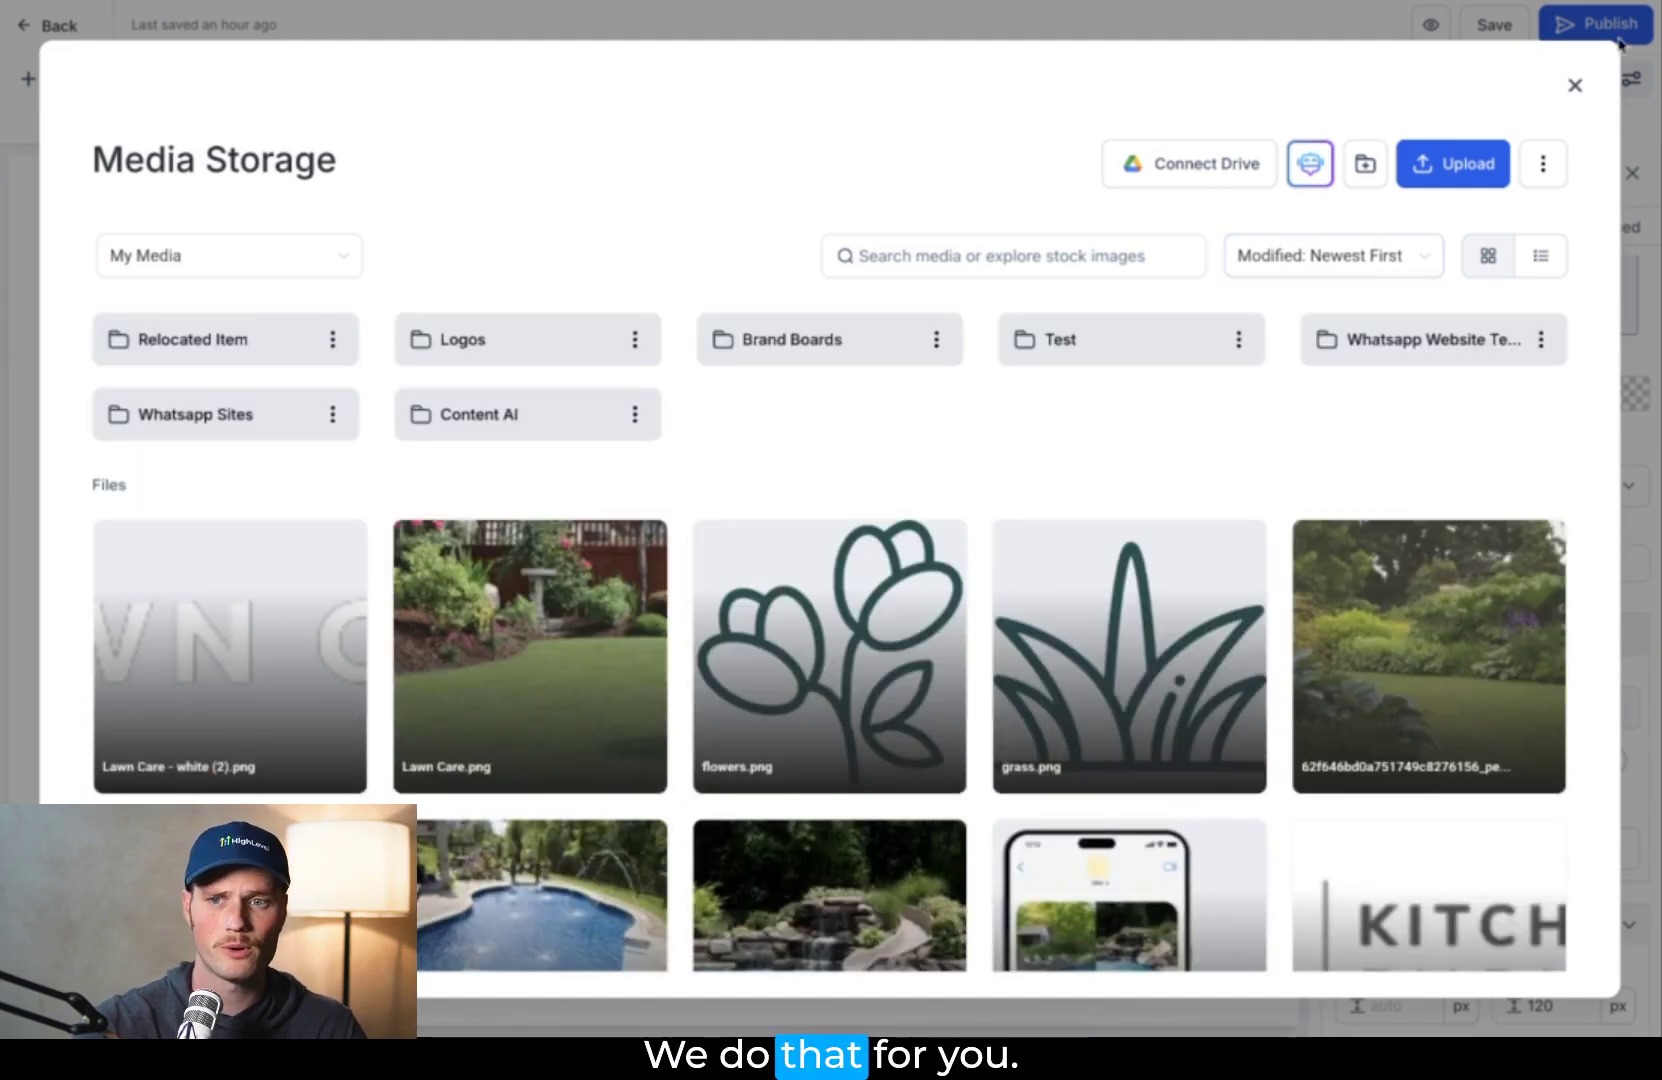
pyautogui.click(803, 657)
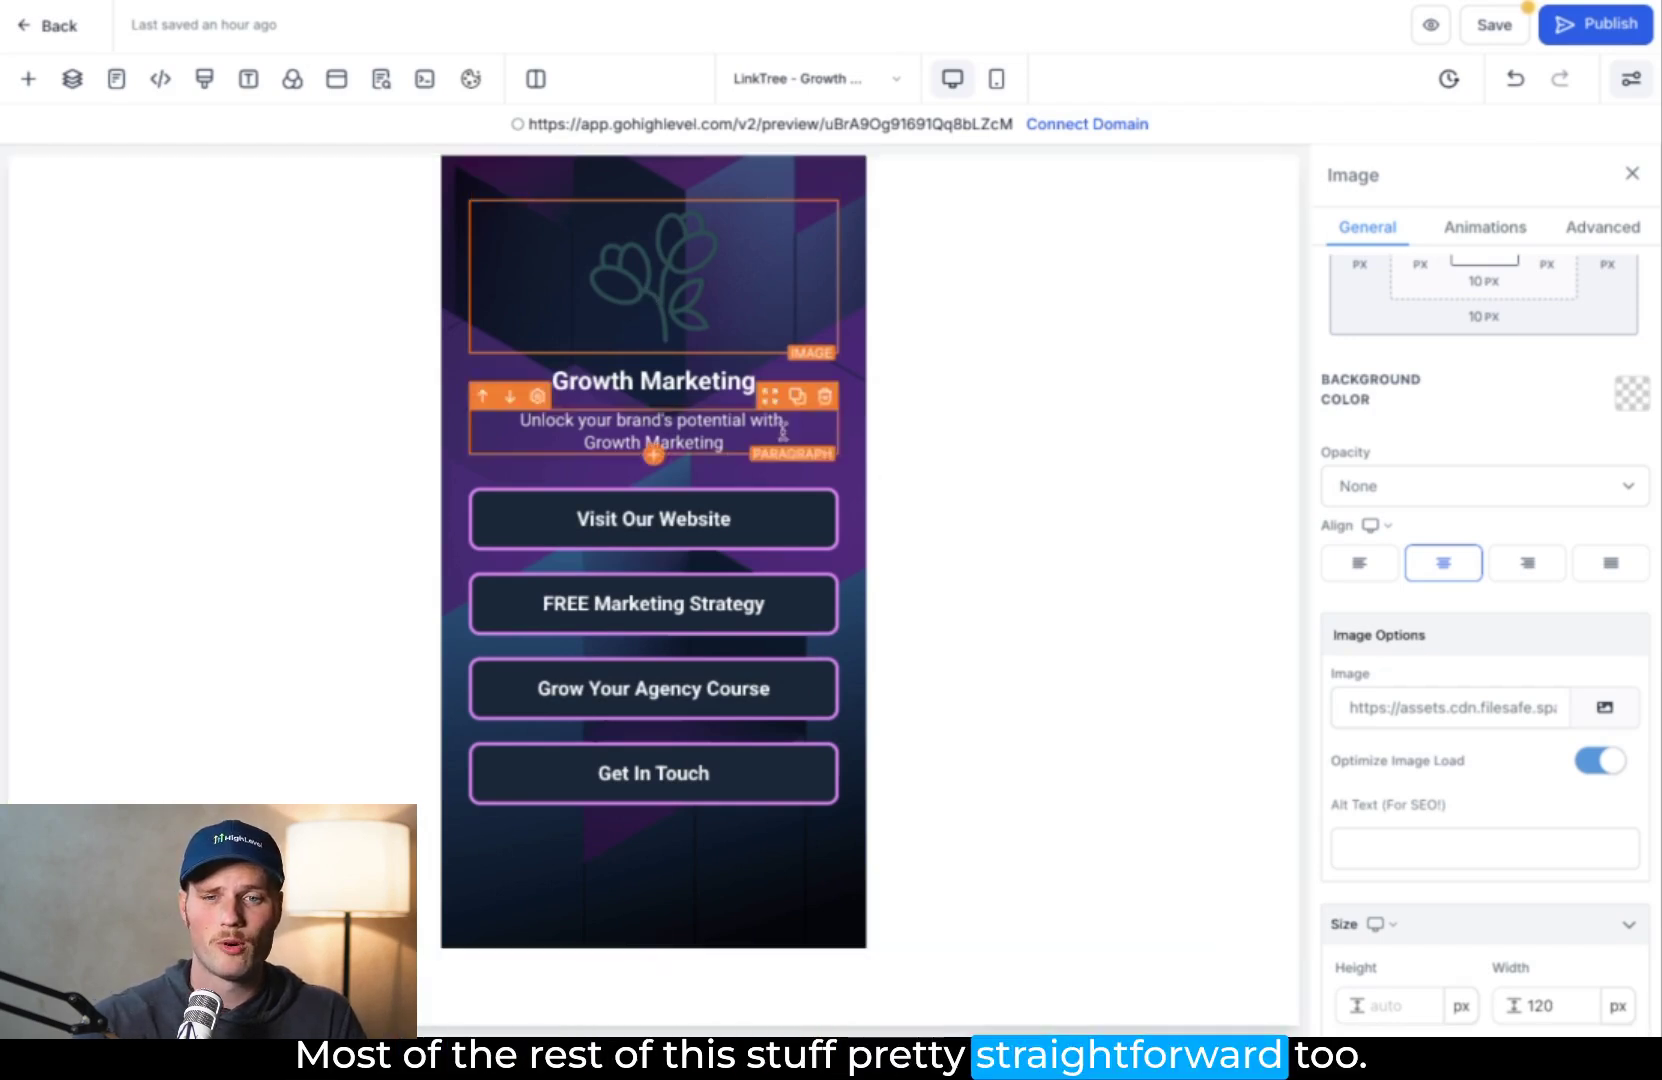
# Change the headline to 'Haplin's Flower Shop' and delete the subheading paragraph below it.
pyautogui.click(687, 384)
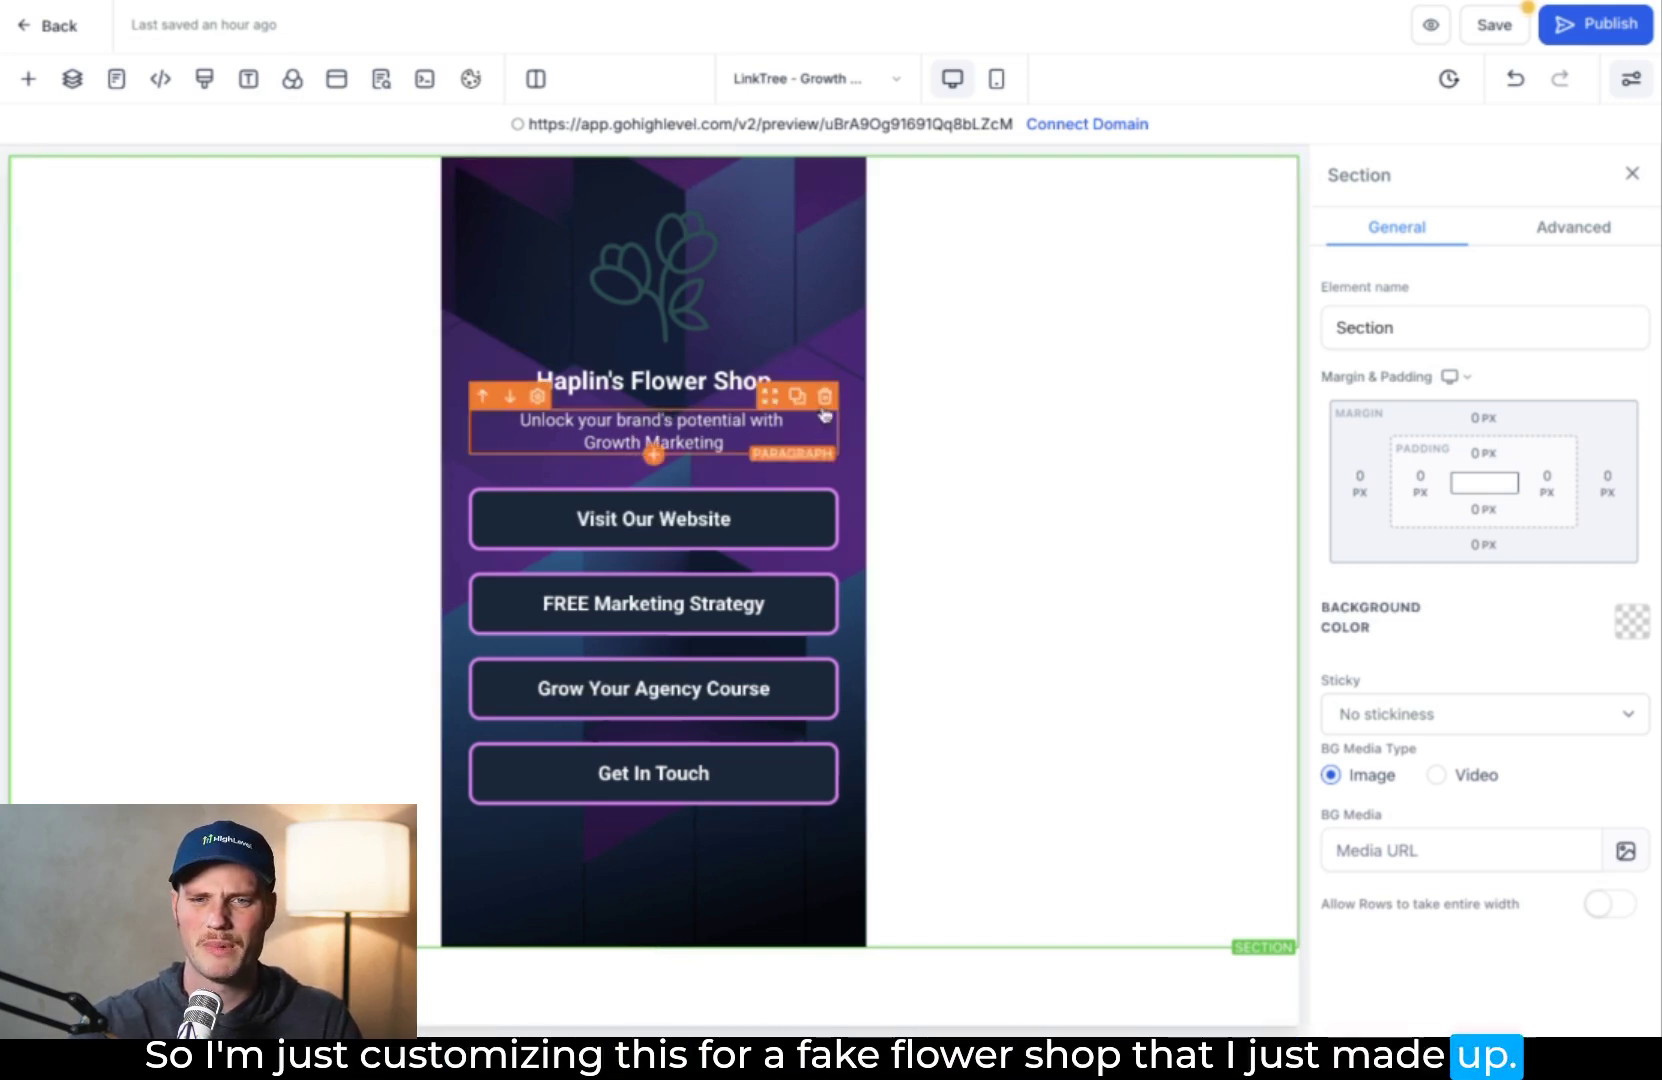
pyautogui.click(824, 396)
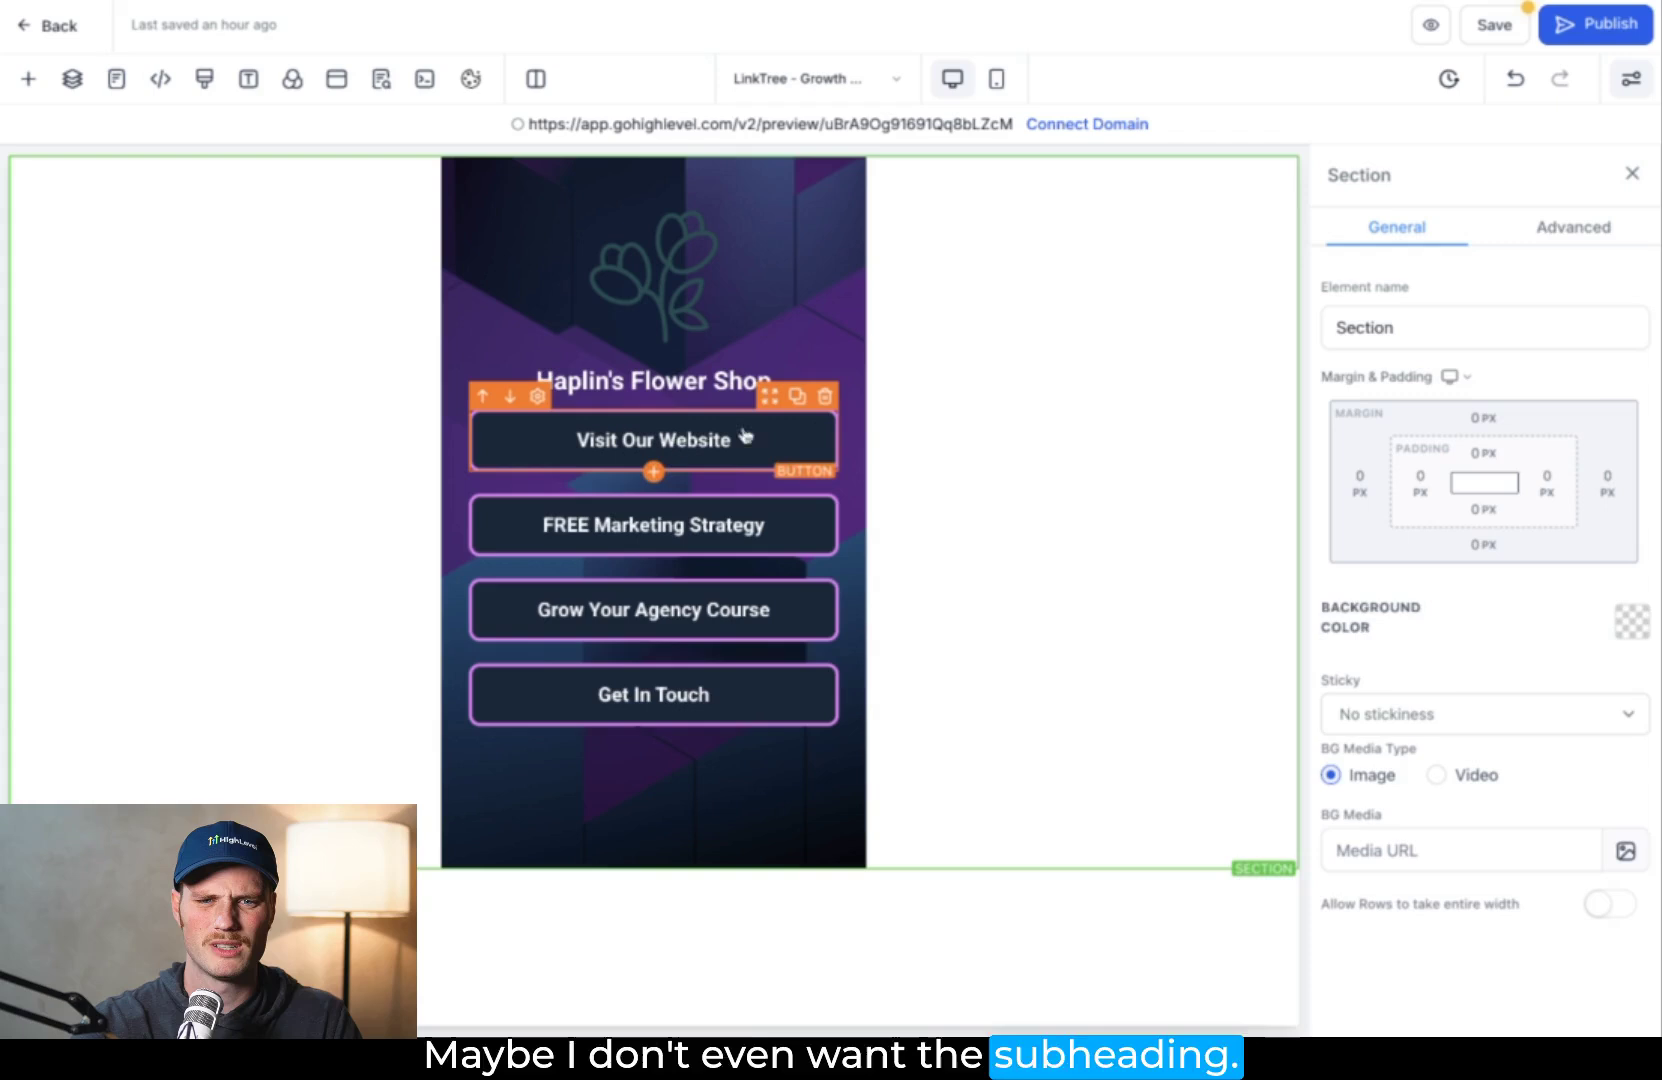
pyautogui.click(726, 458)
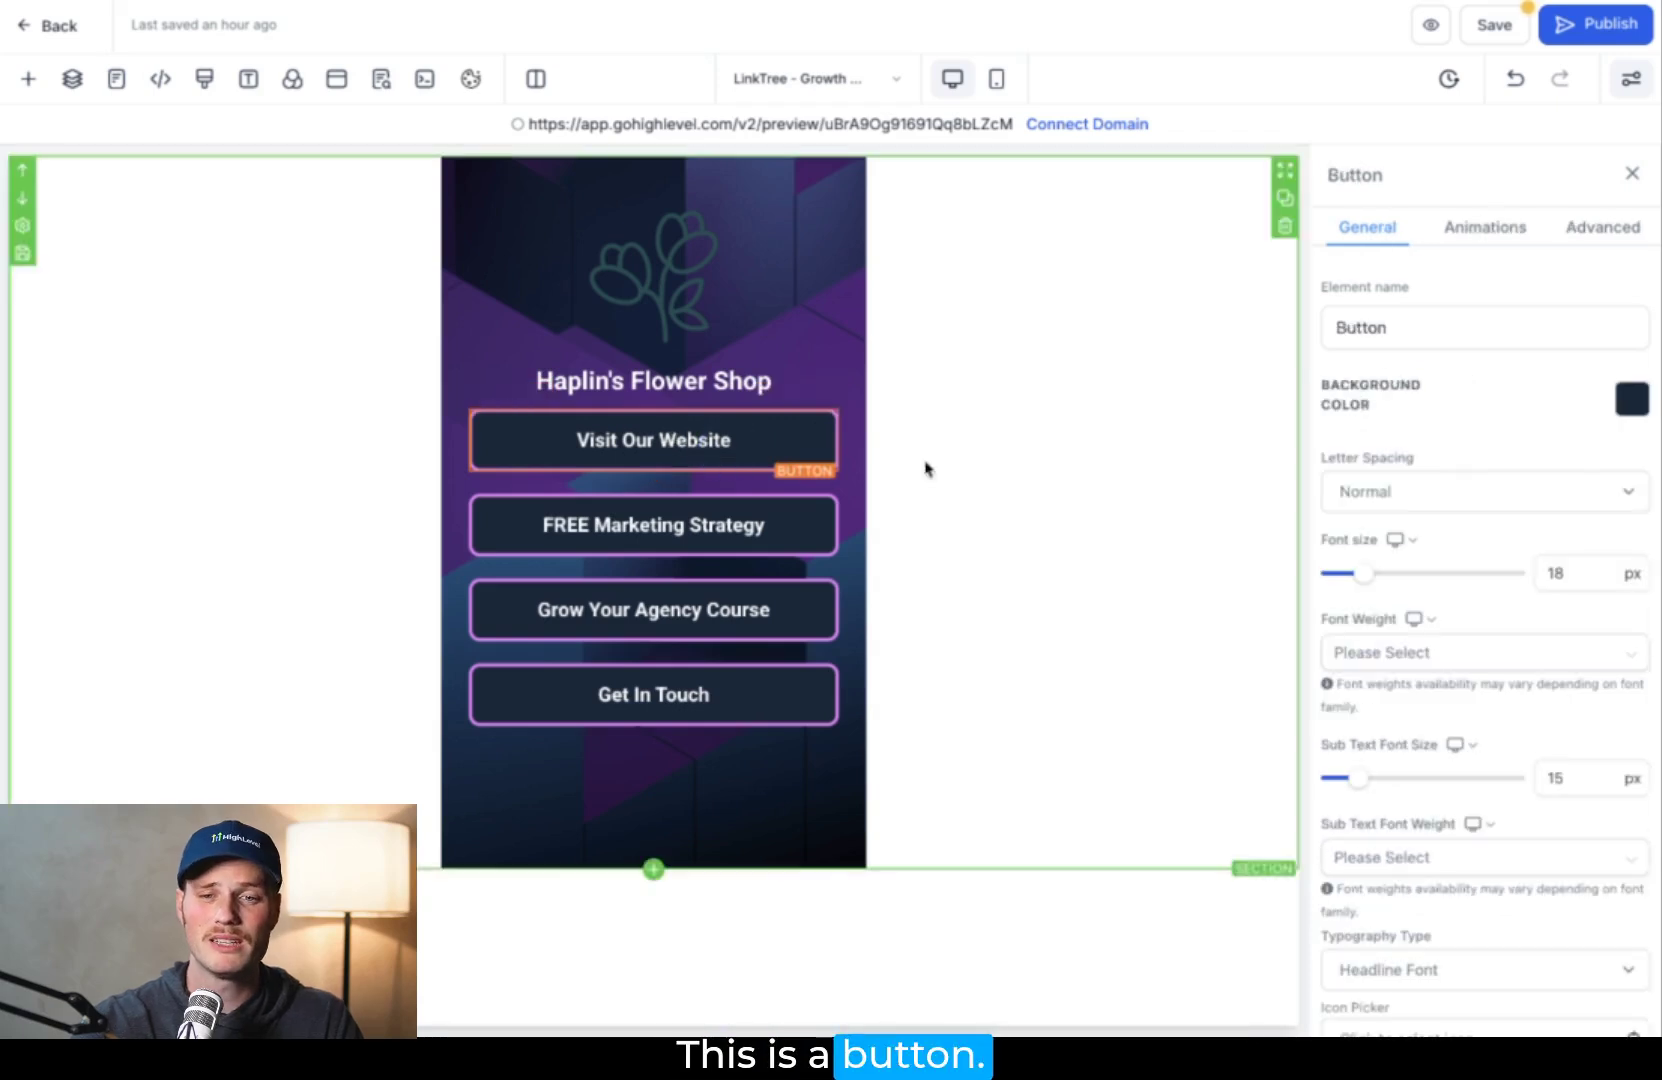
pyautogui.scroll(-1, 1444, 690)
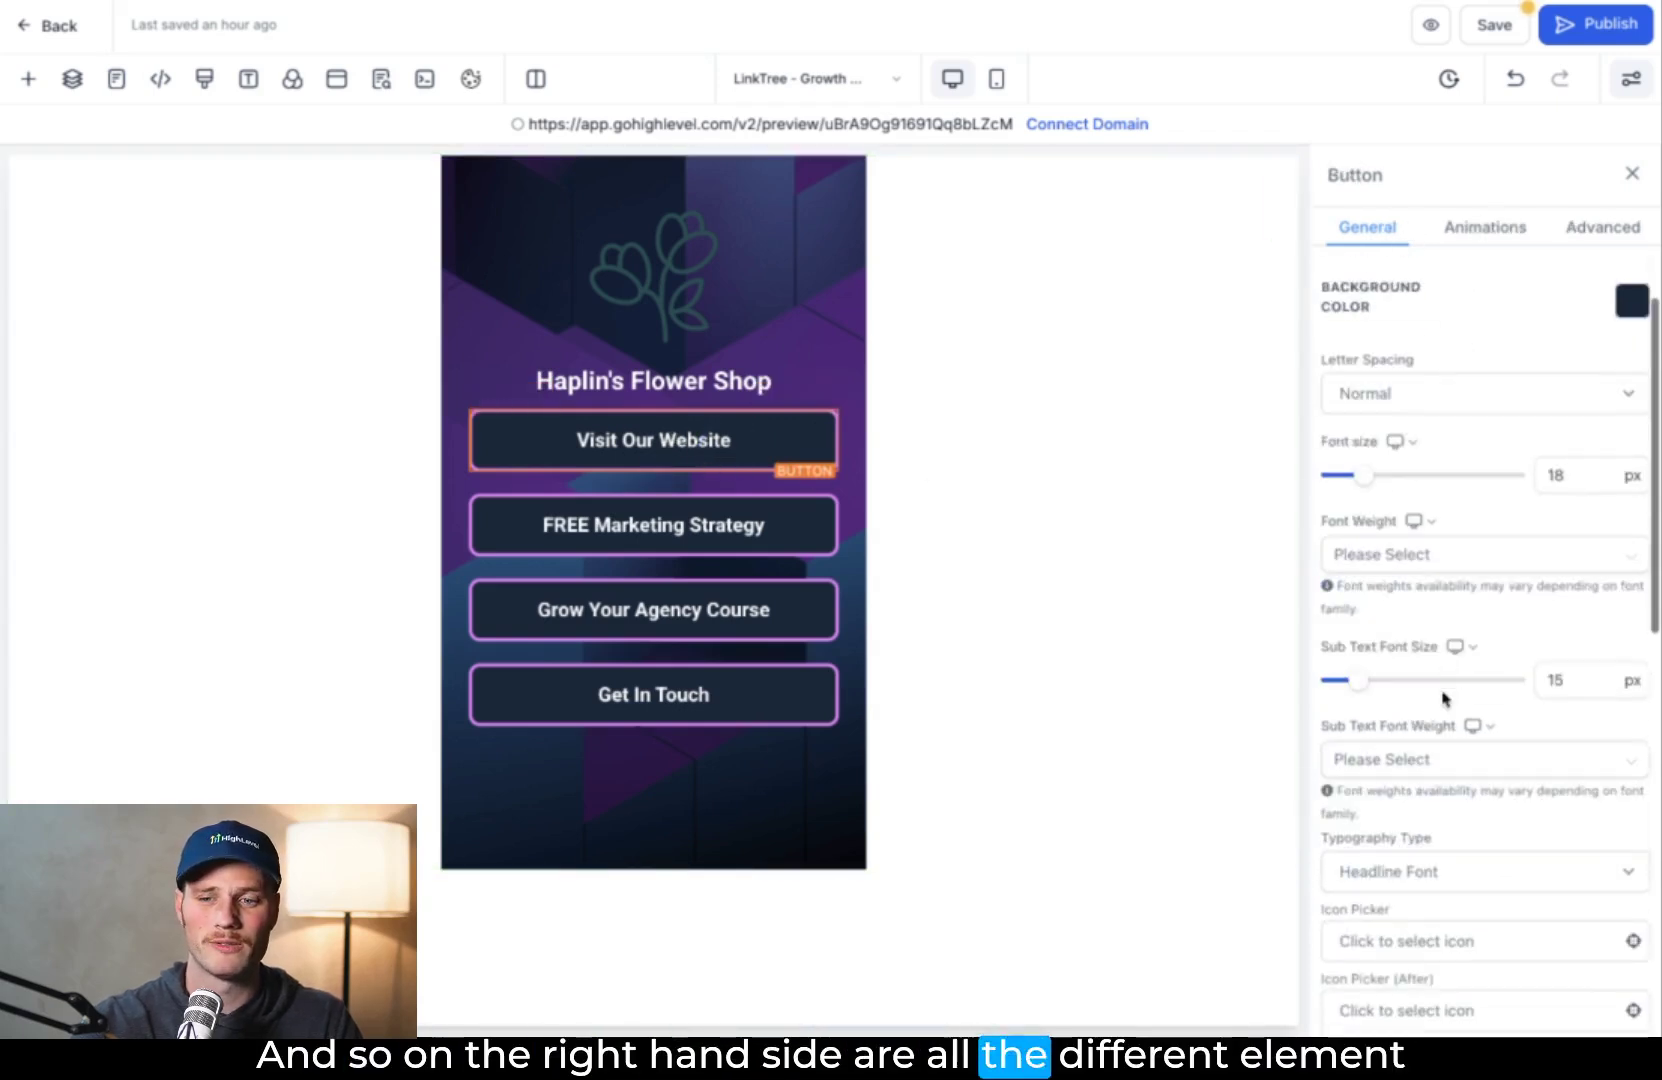
pyautogui.scroll(-8, 1444, 697)
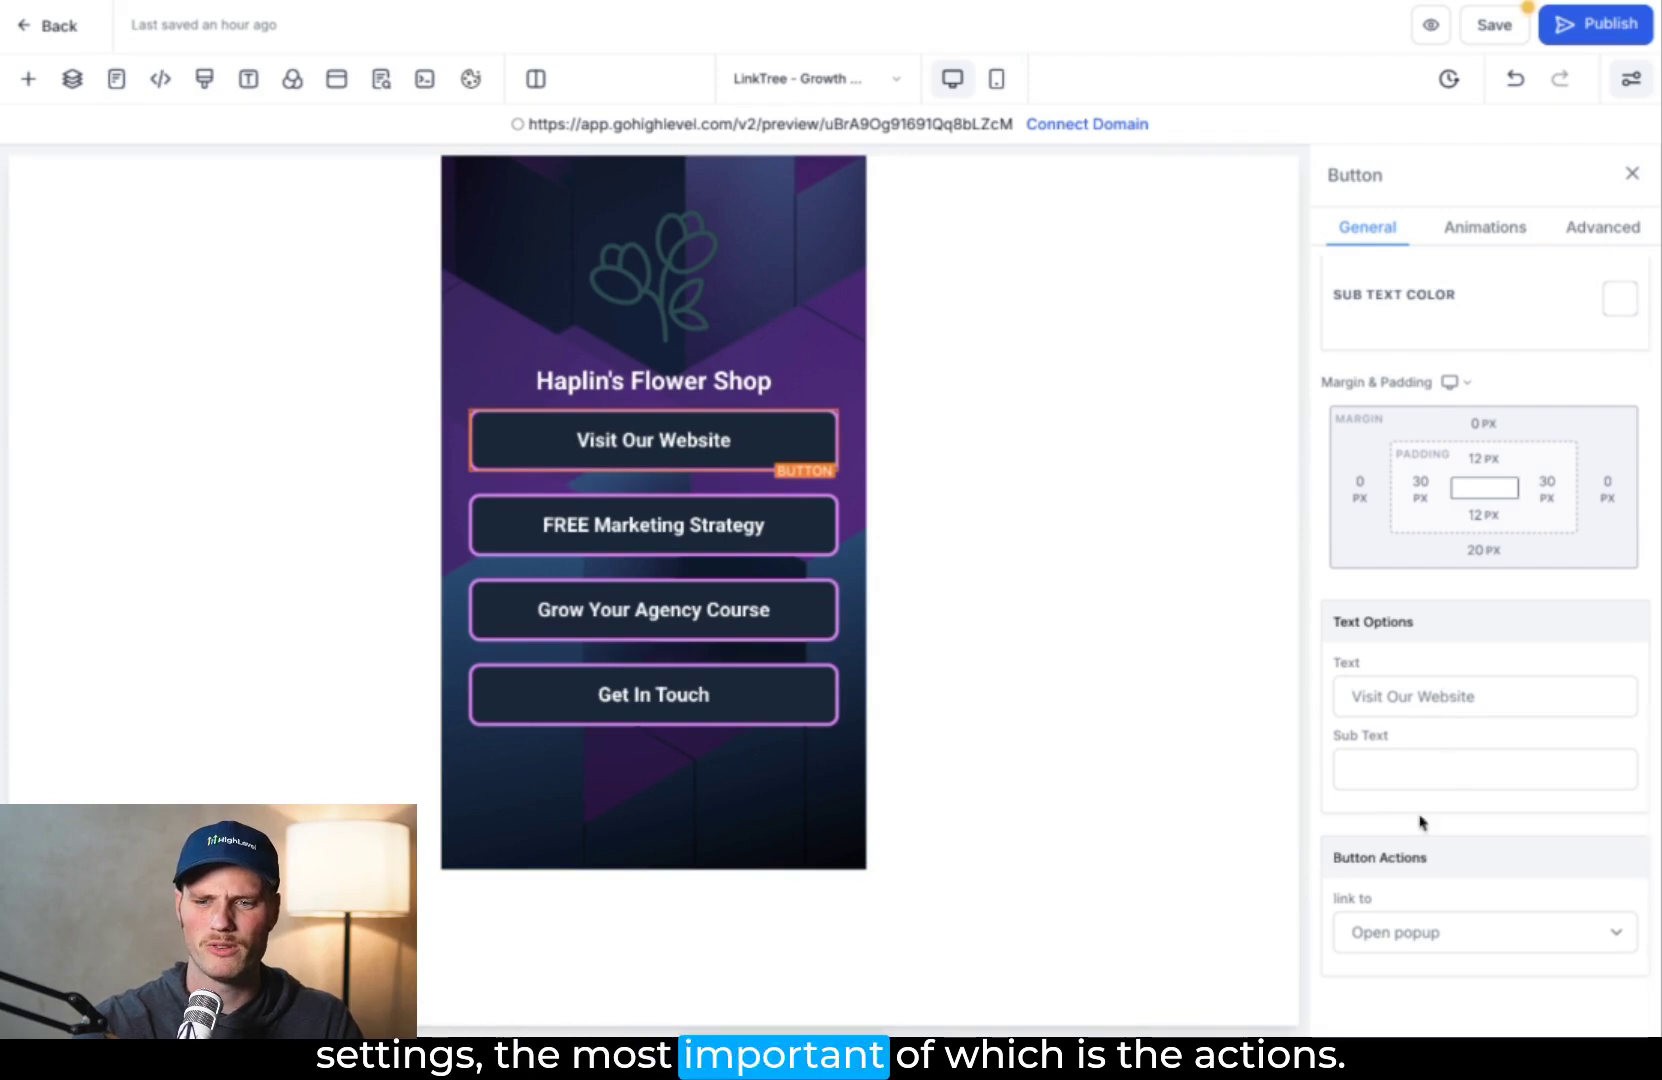
# Review the button's popup action and briefly open, then close, the popup editor.
pyautogui.click(1421, 935)
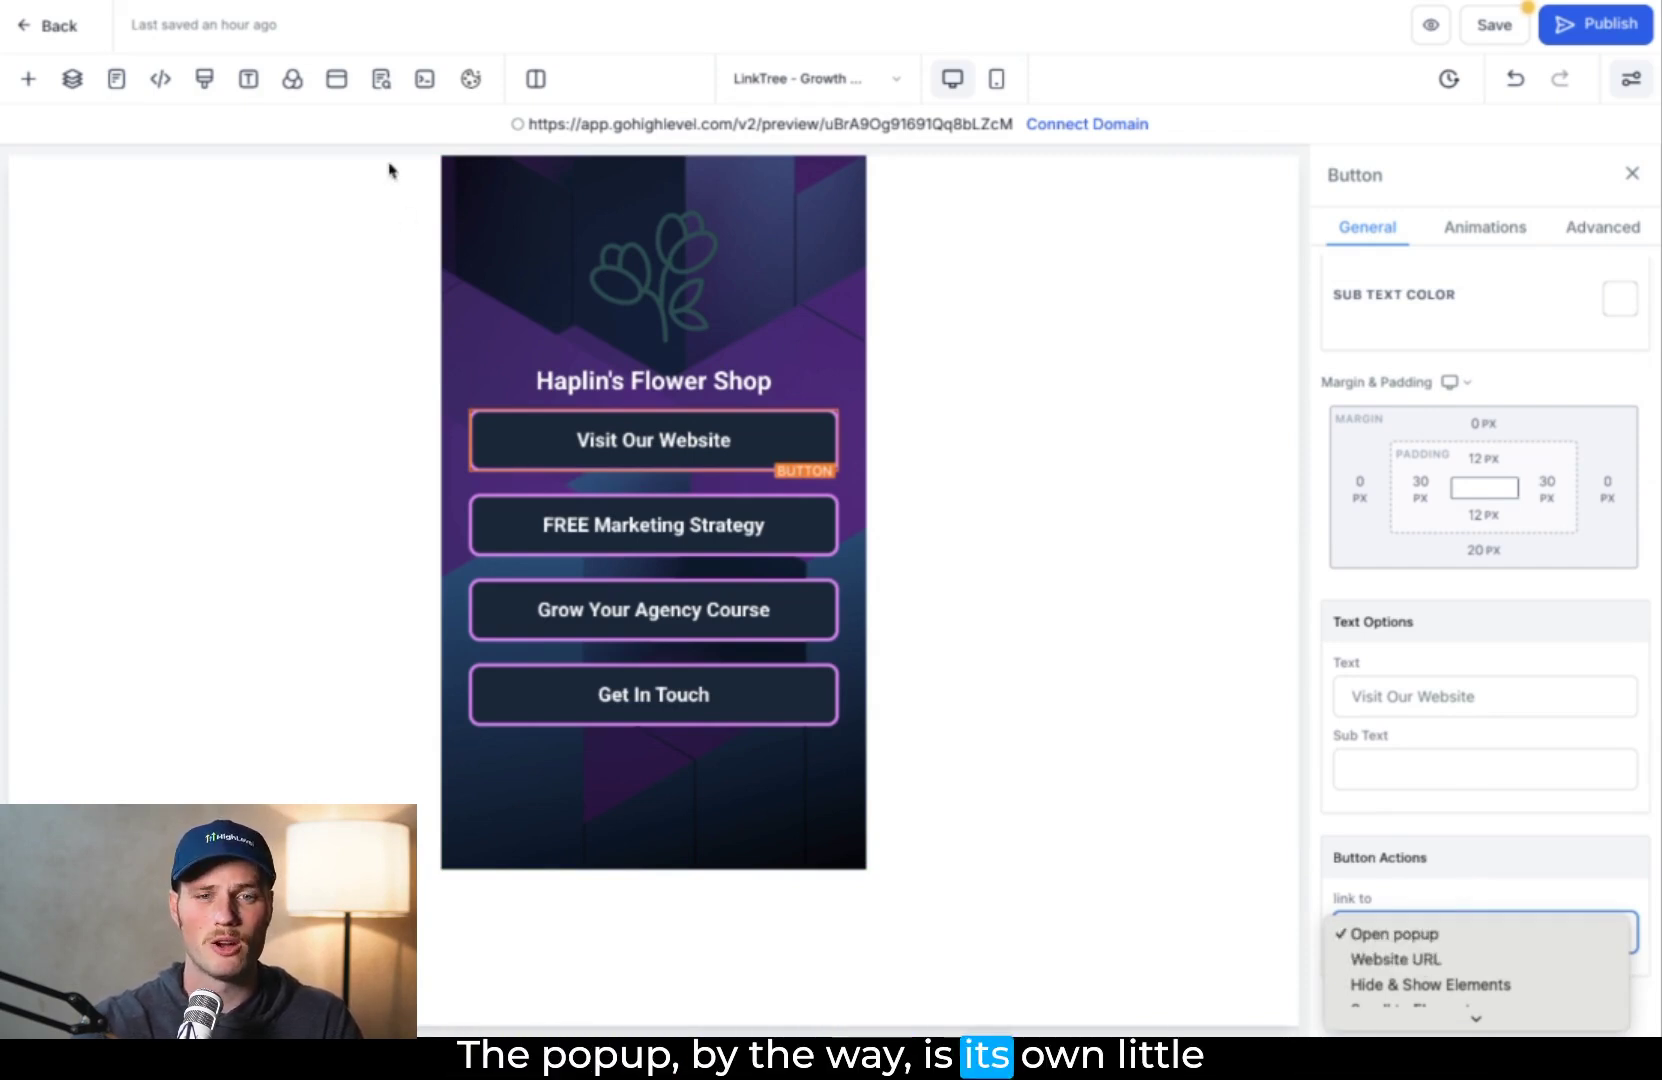
pyautogui.click(337, 84)
pyautogui.click(336, 88)
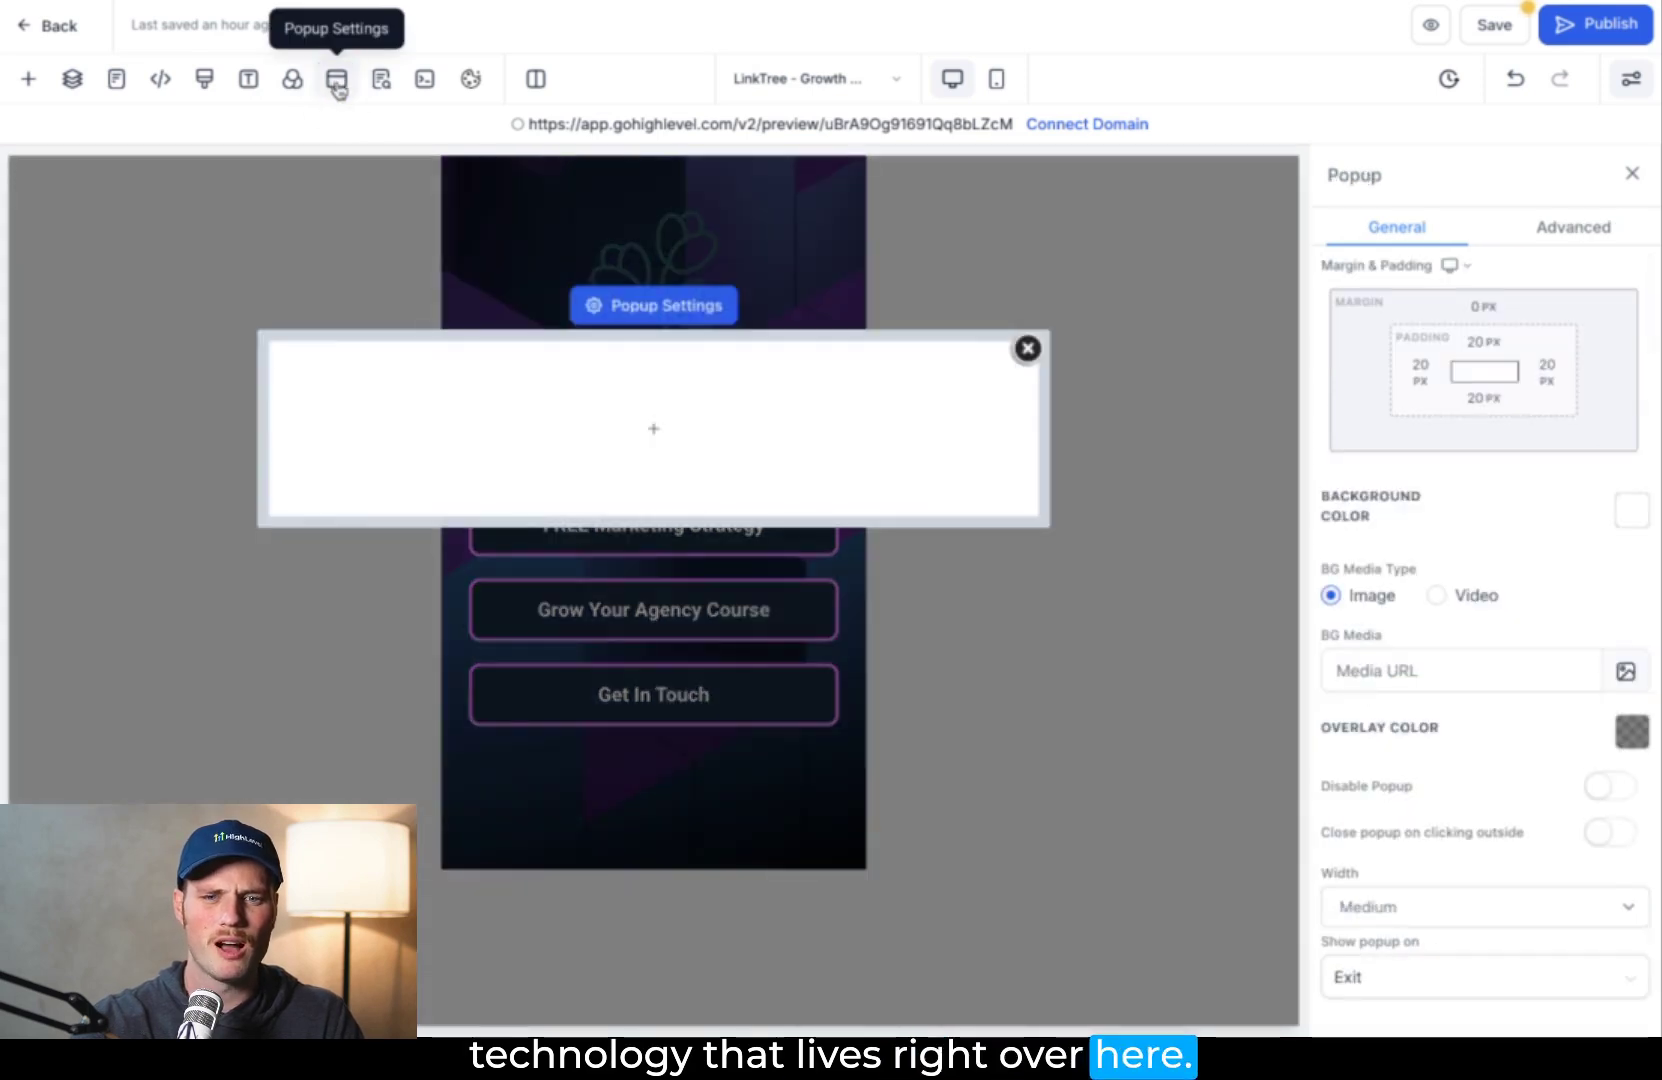
pyautogui.click(1029, 350)
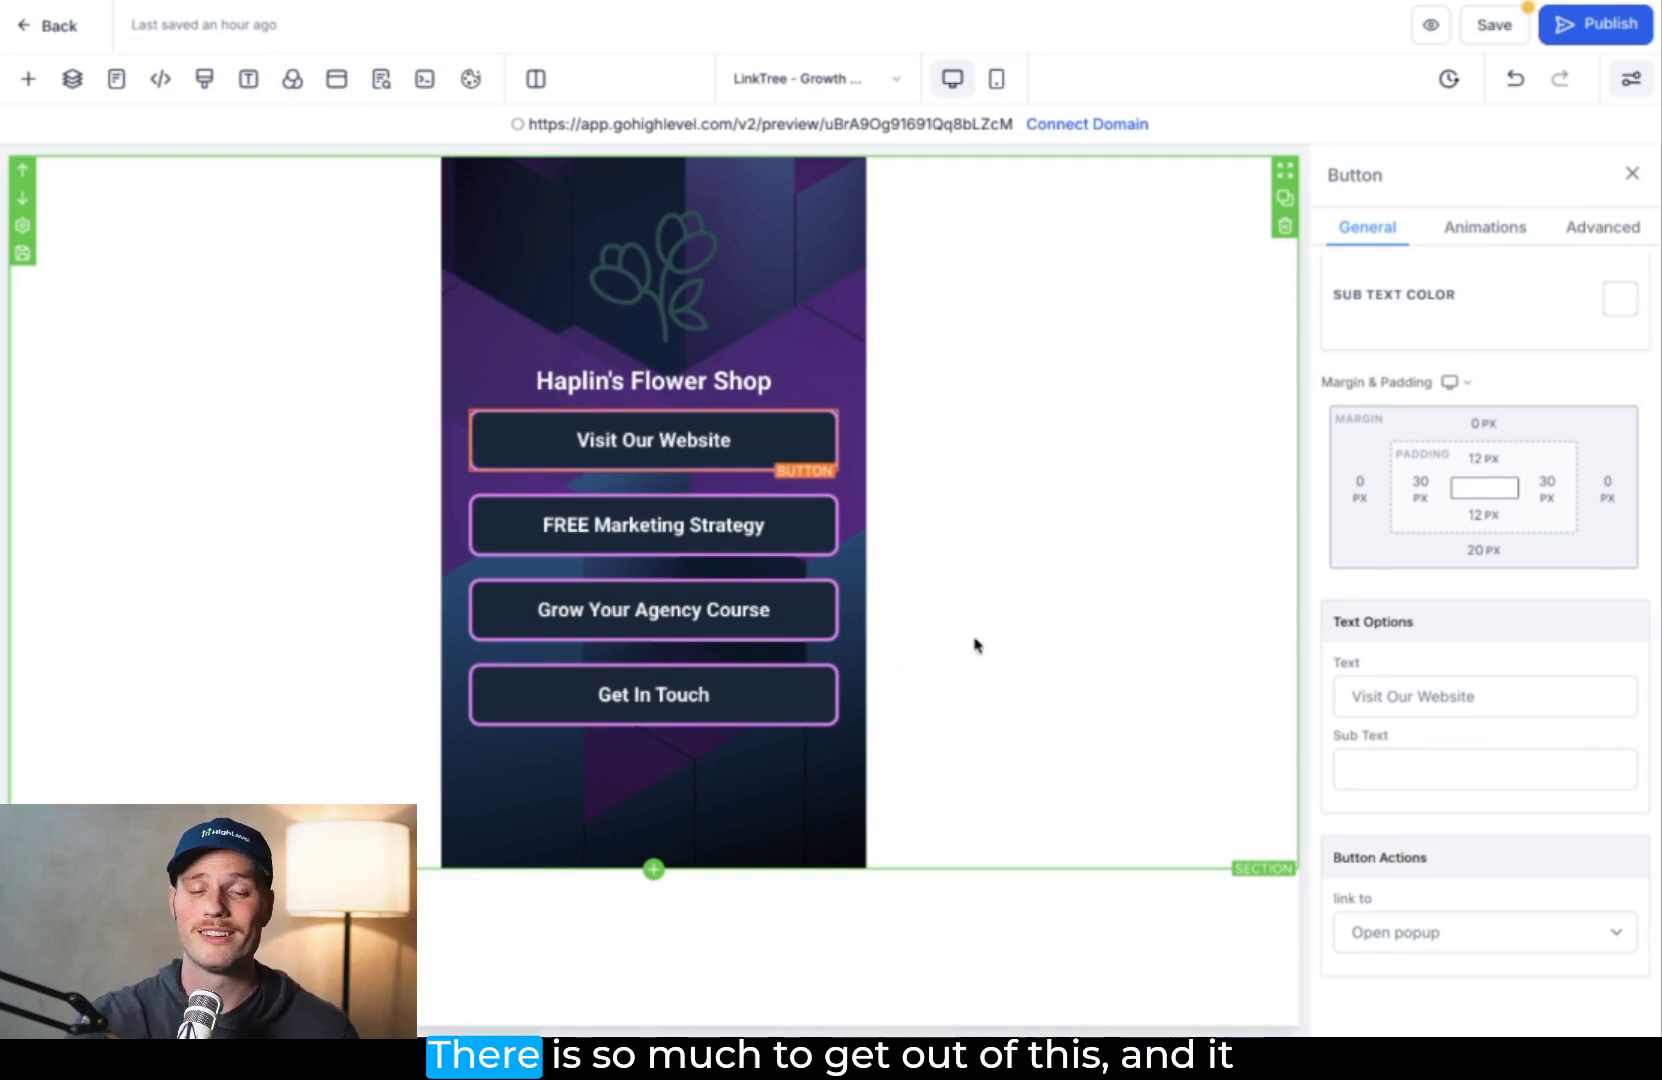
# Select the Get In Touch button, then close the element library to view the page.
pyautogui.click(653, 723)
pyautogui.press('a')
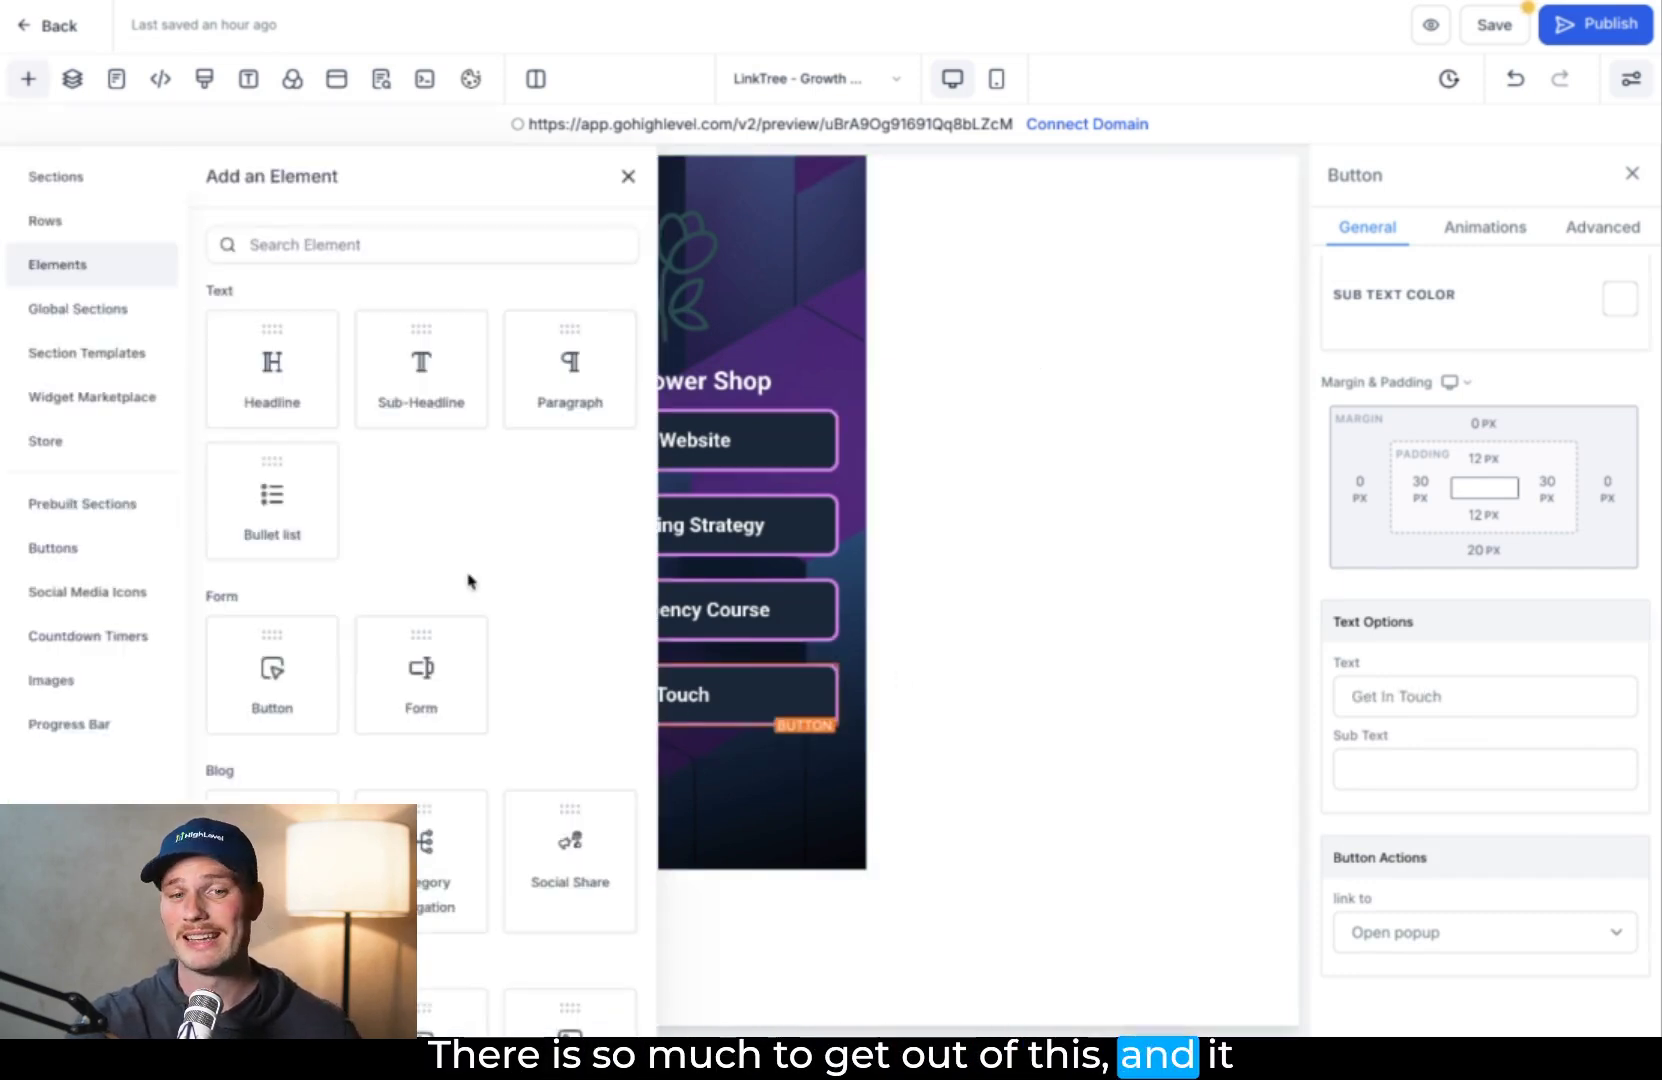
pyautogui.scroll(-15, 457, 562)
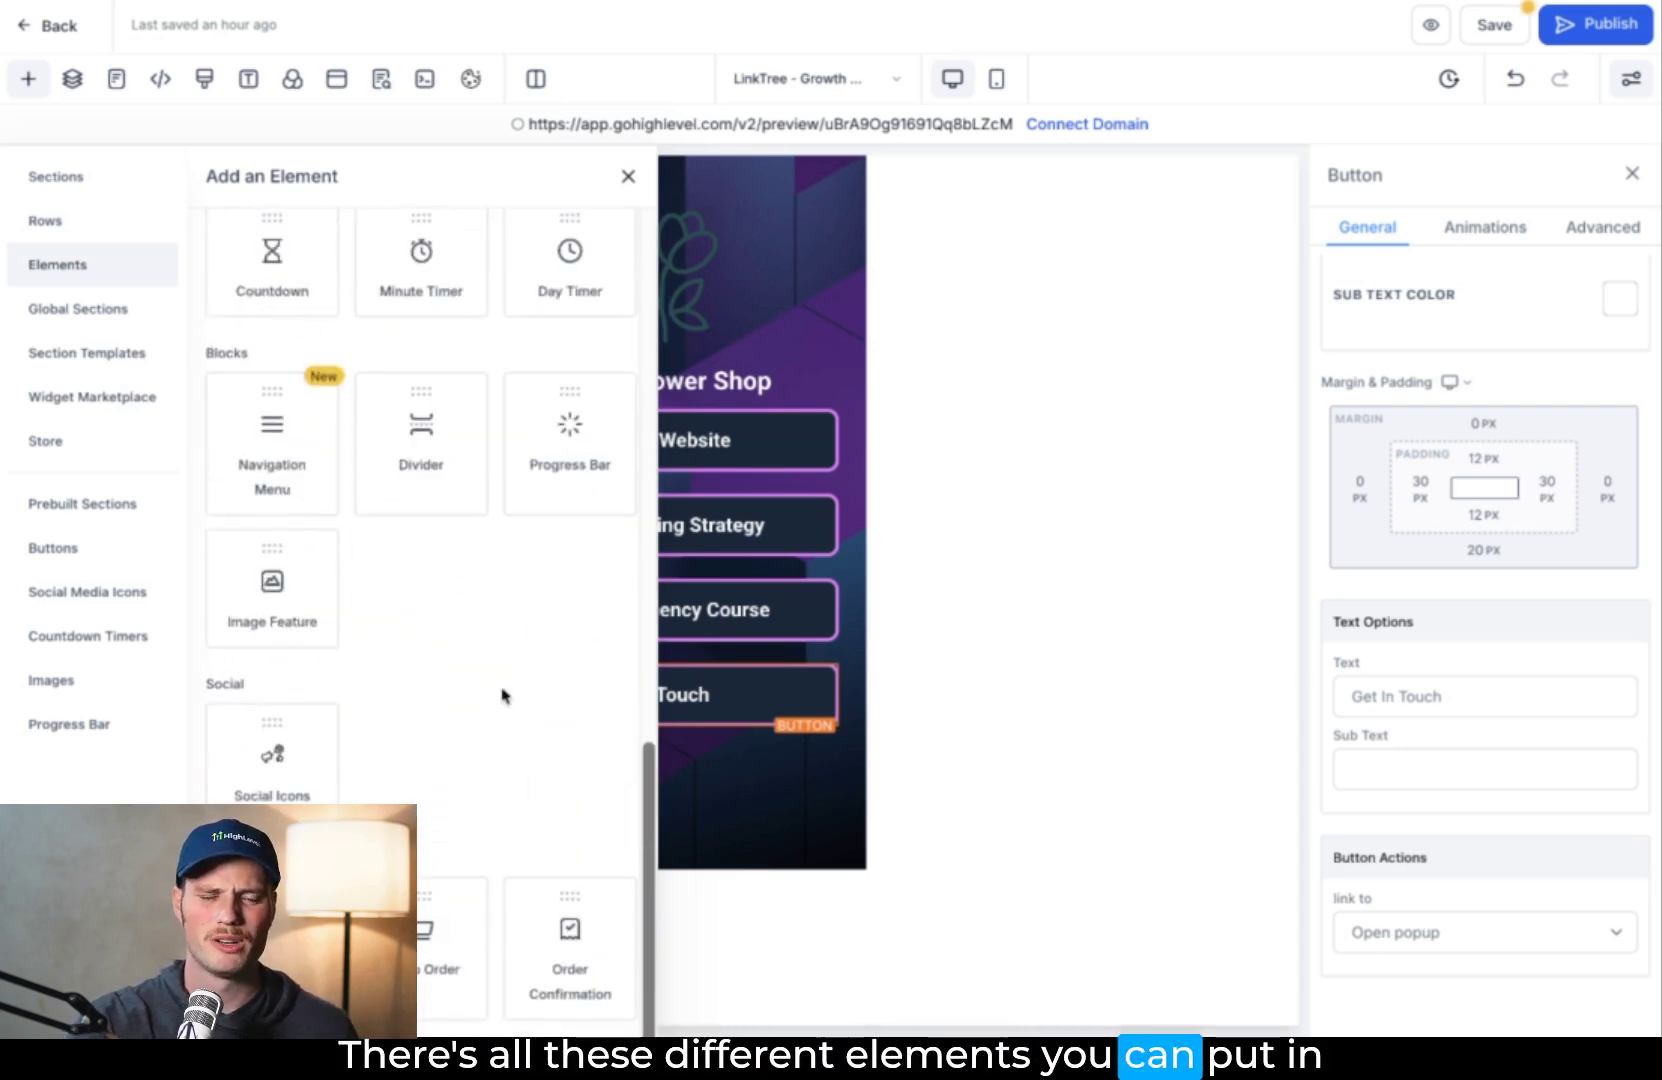
pyautogui.click(628, 177)
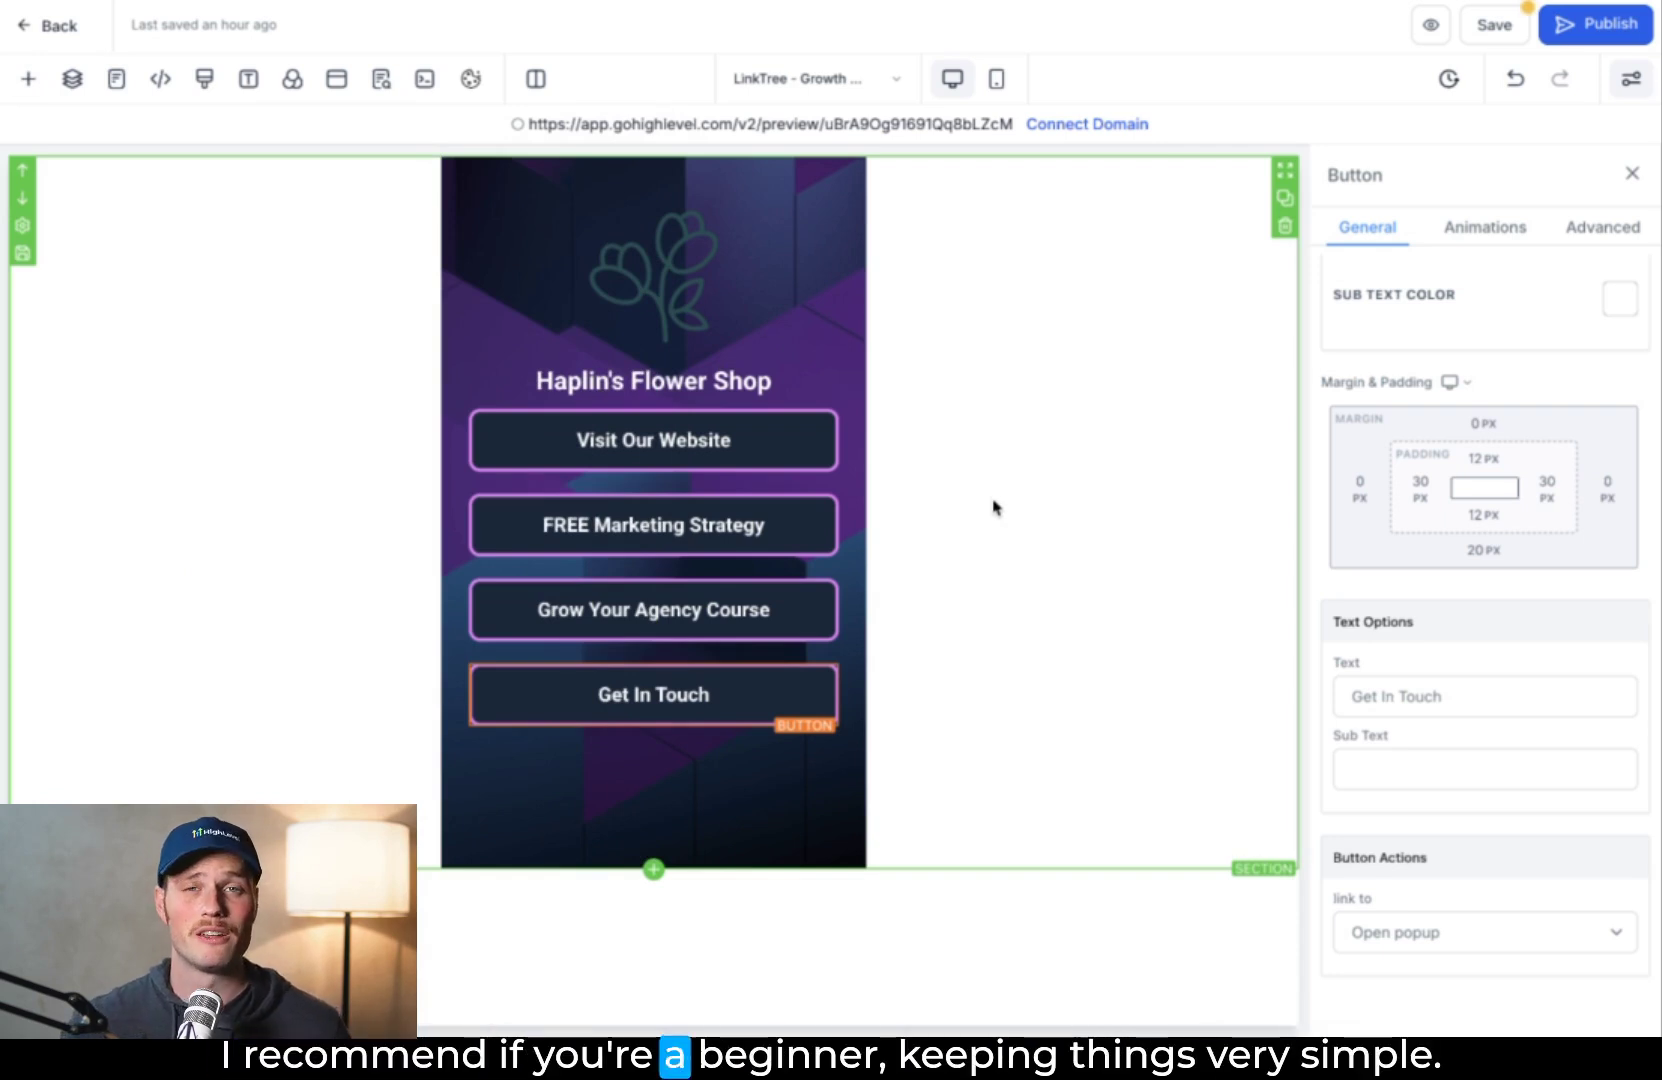
# Link the Visit Our Website button to the website google.com, opening in a new tab.
pyautogui.click(913, 445)
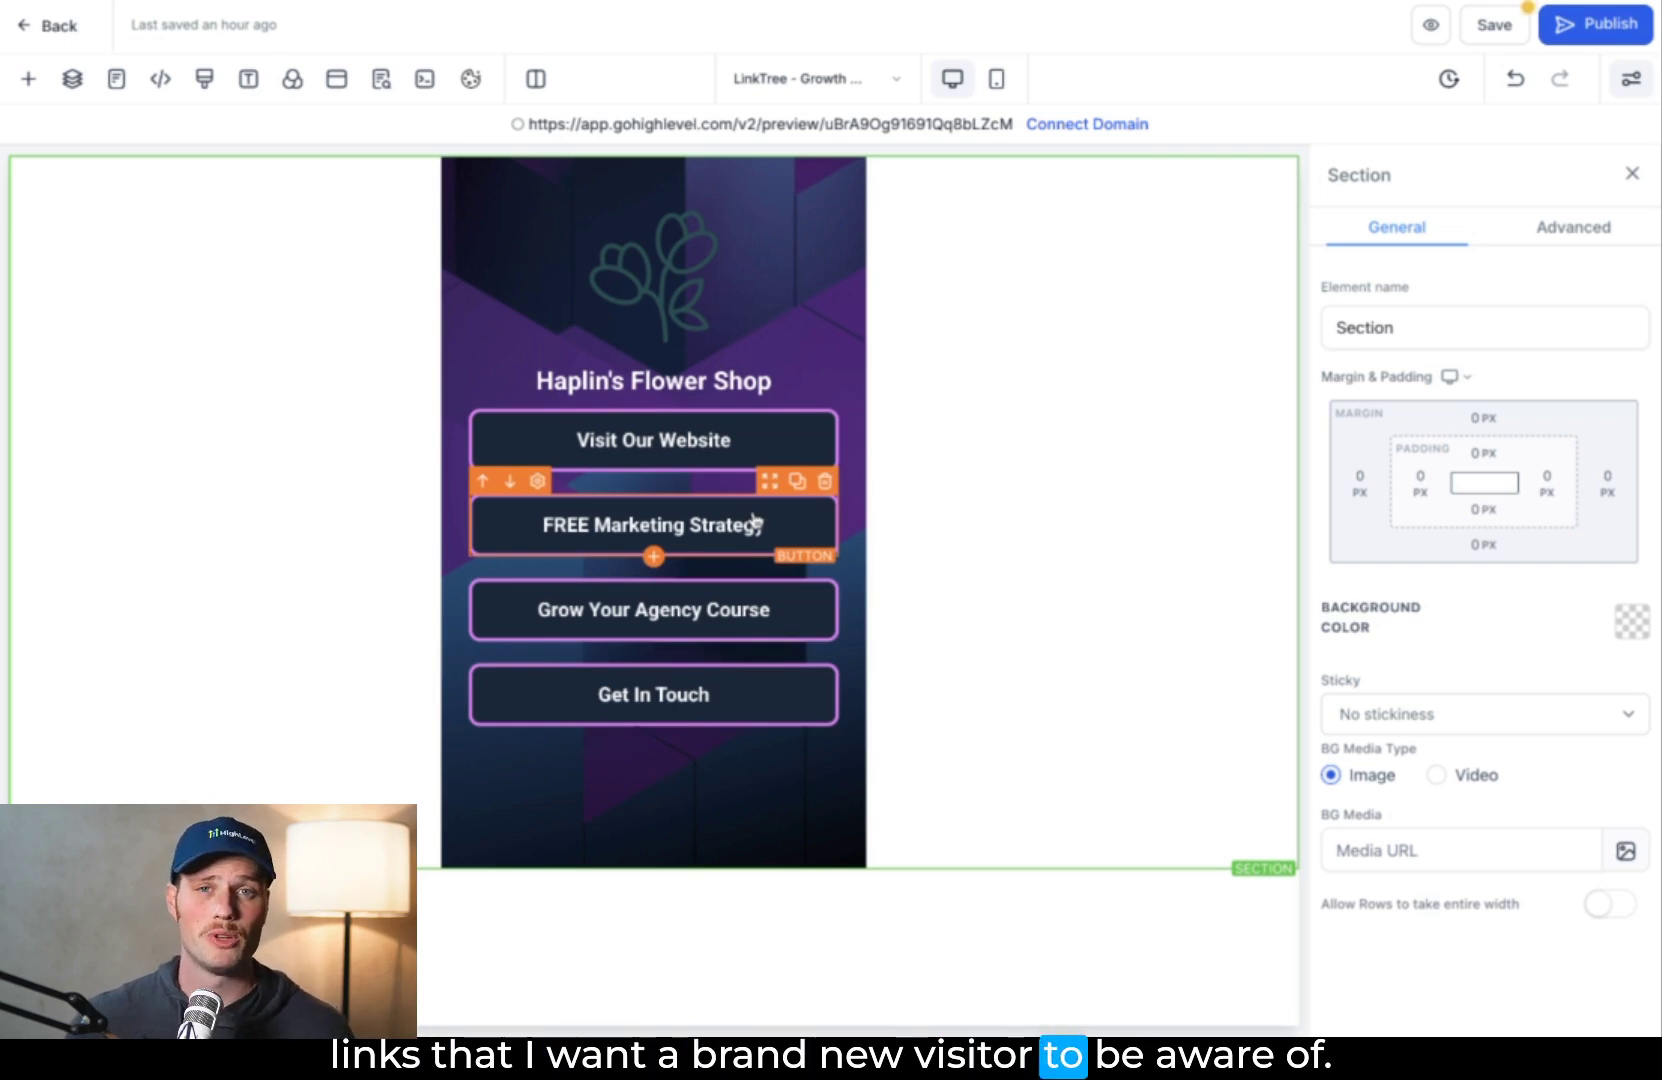
pyautogui.click(676, 450)
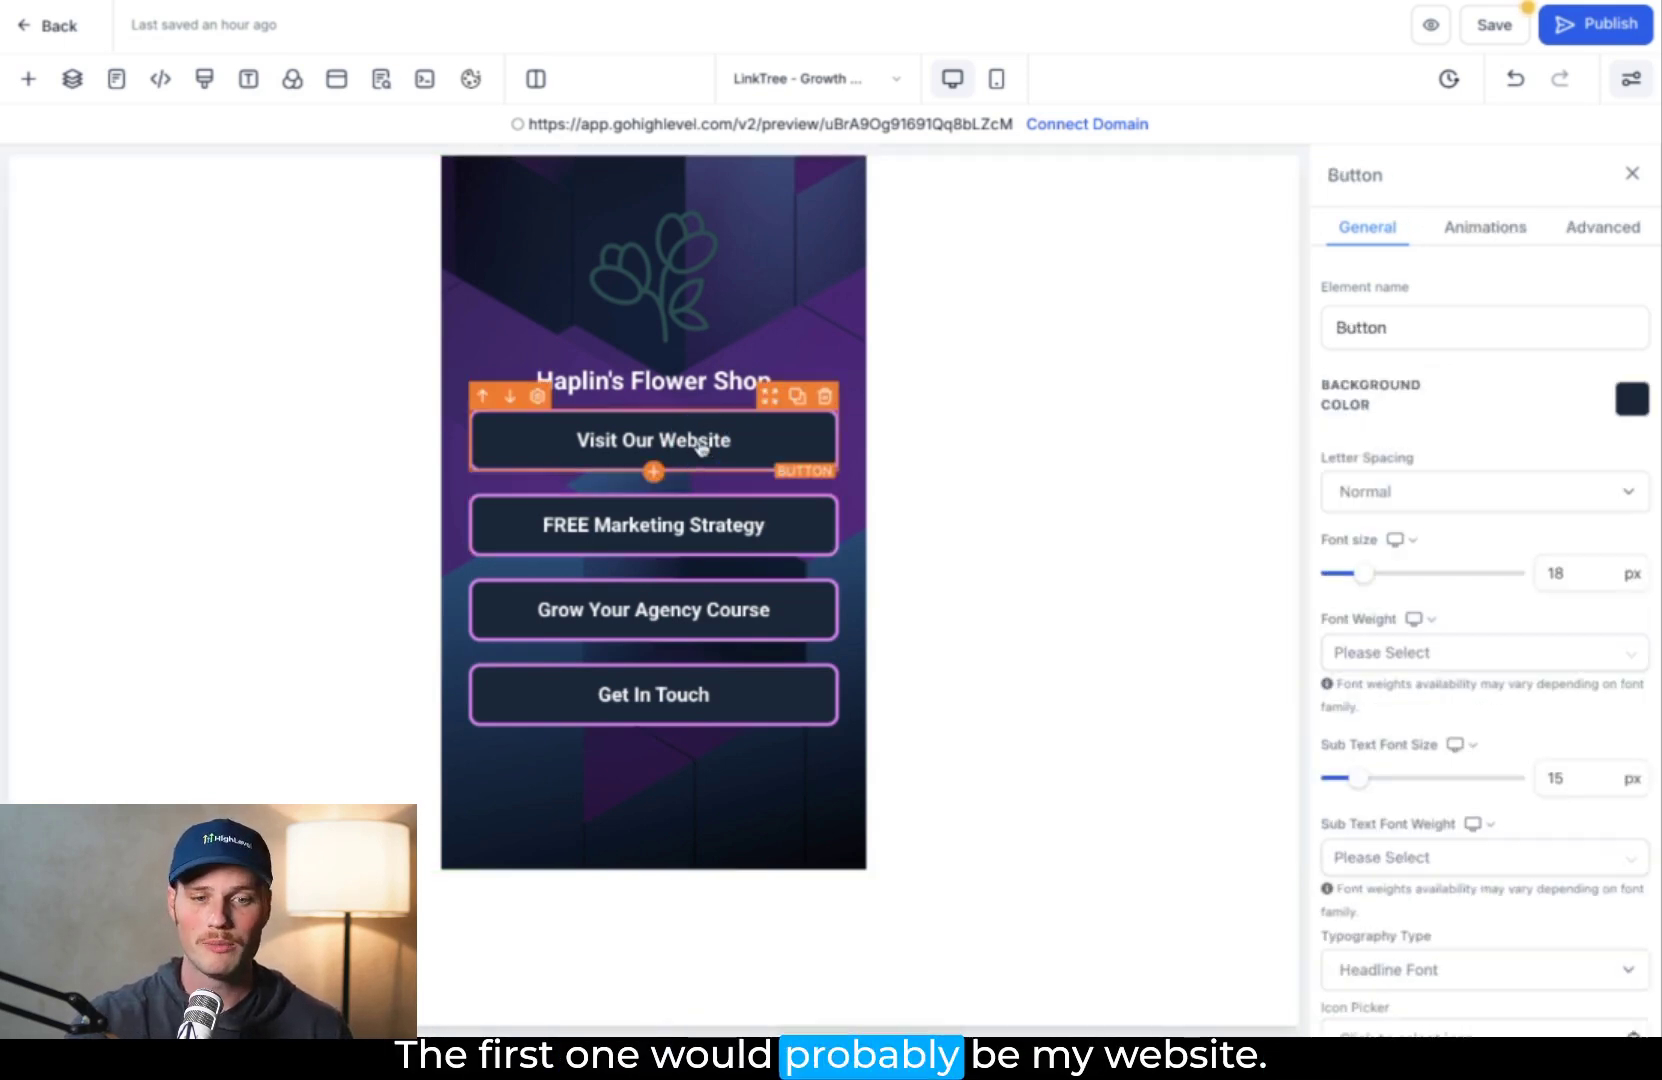
pyautogui.scroll(-5, 1398, 697)
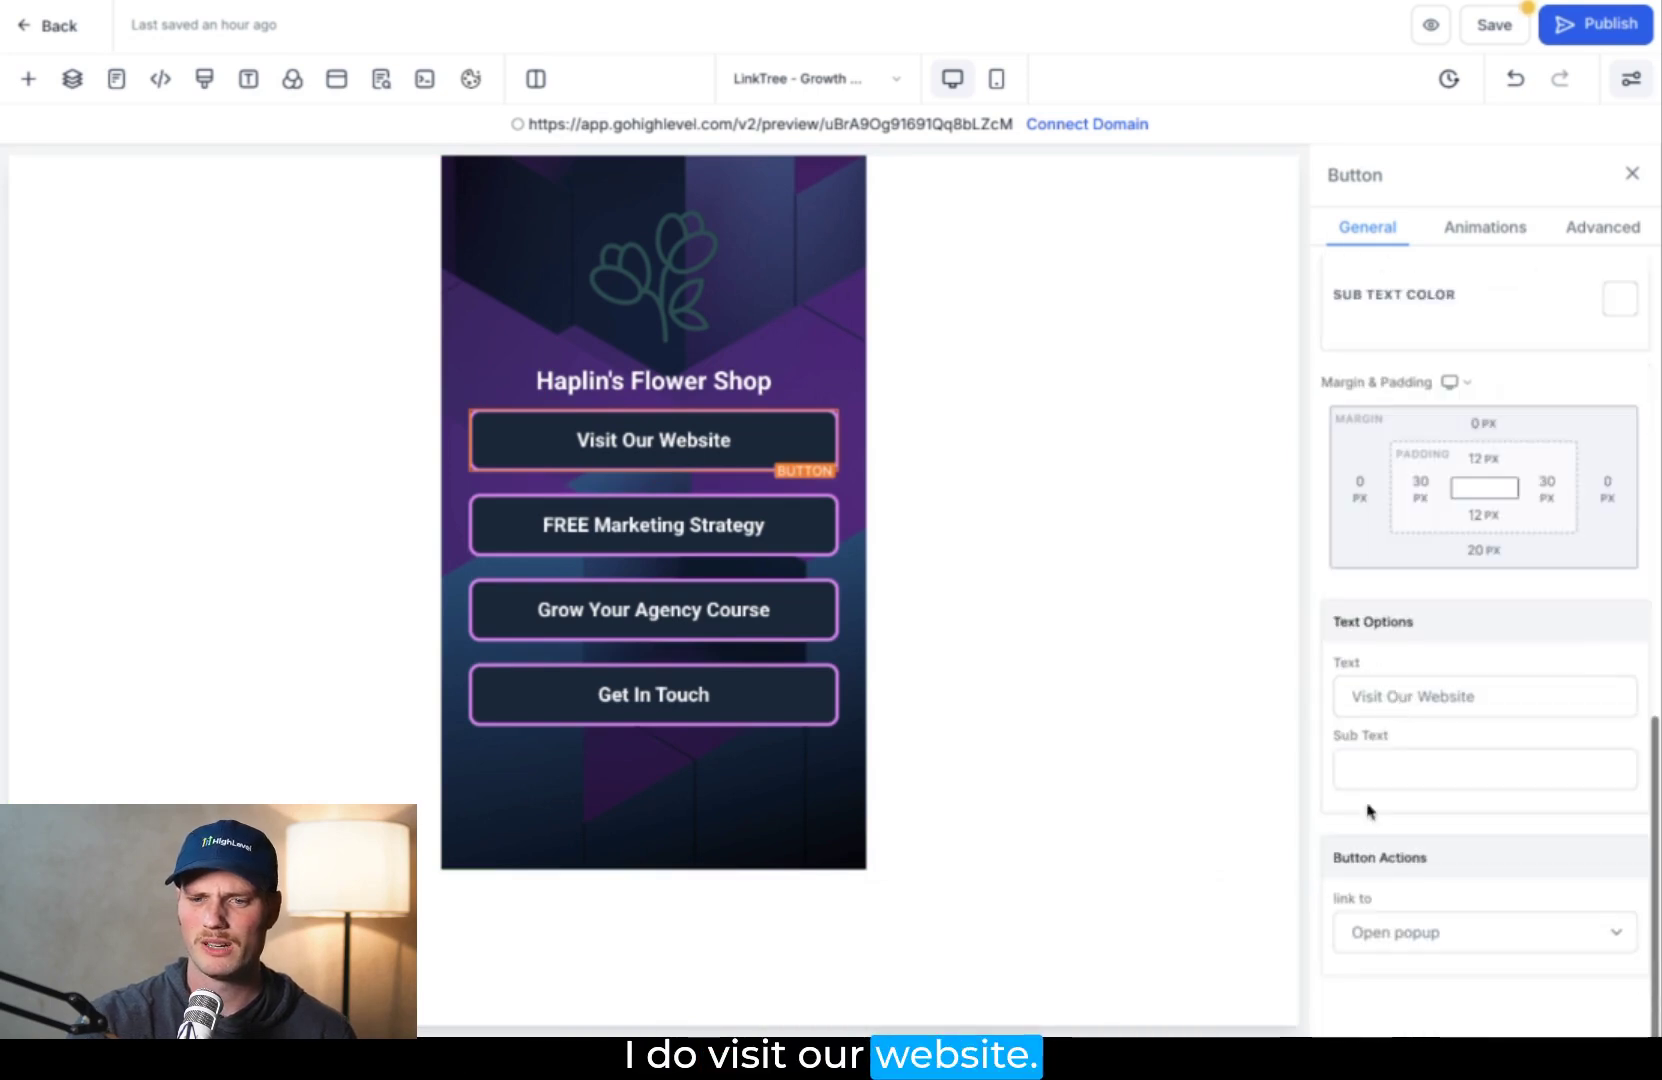
pyautogui.click(1455, 953)
pyautogui.click(1430, 965)
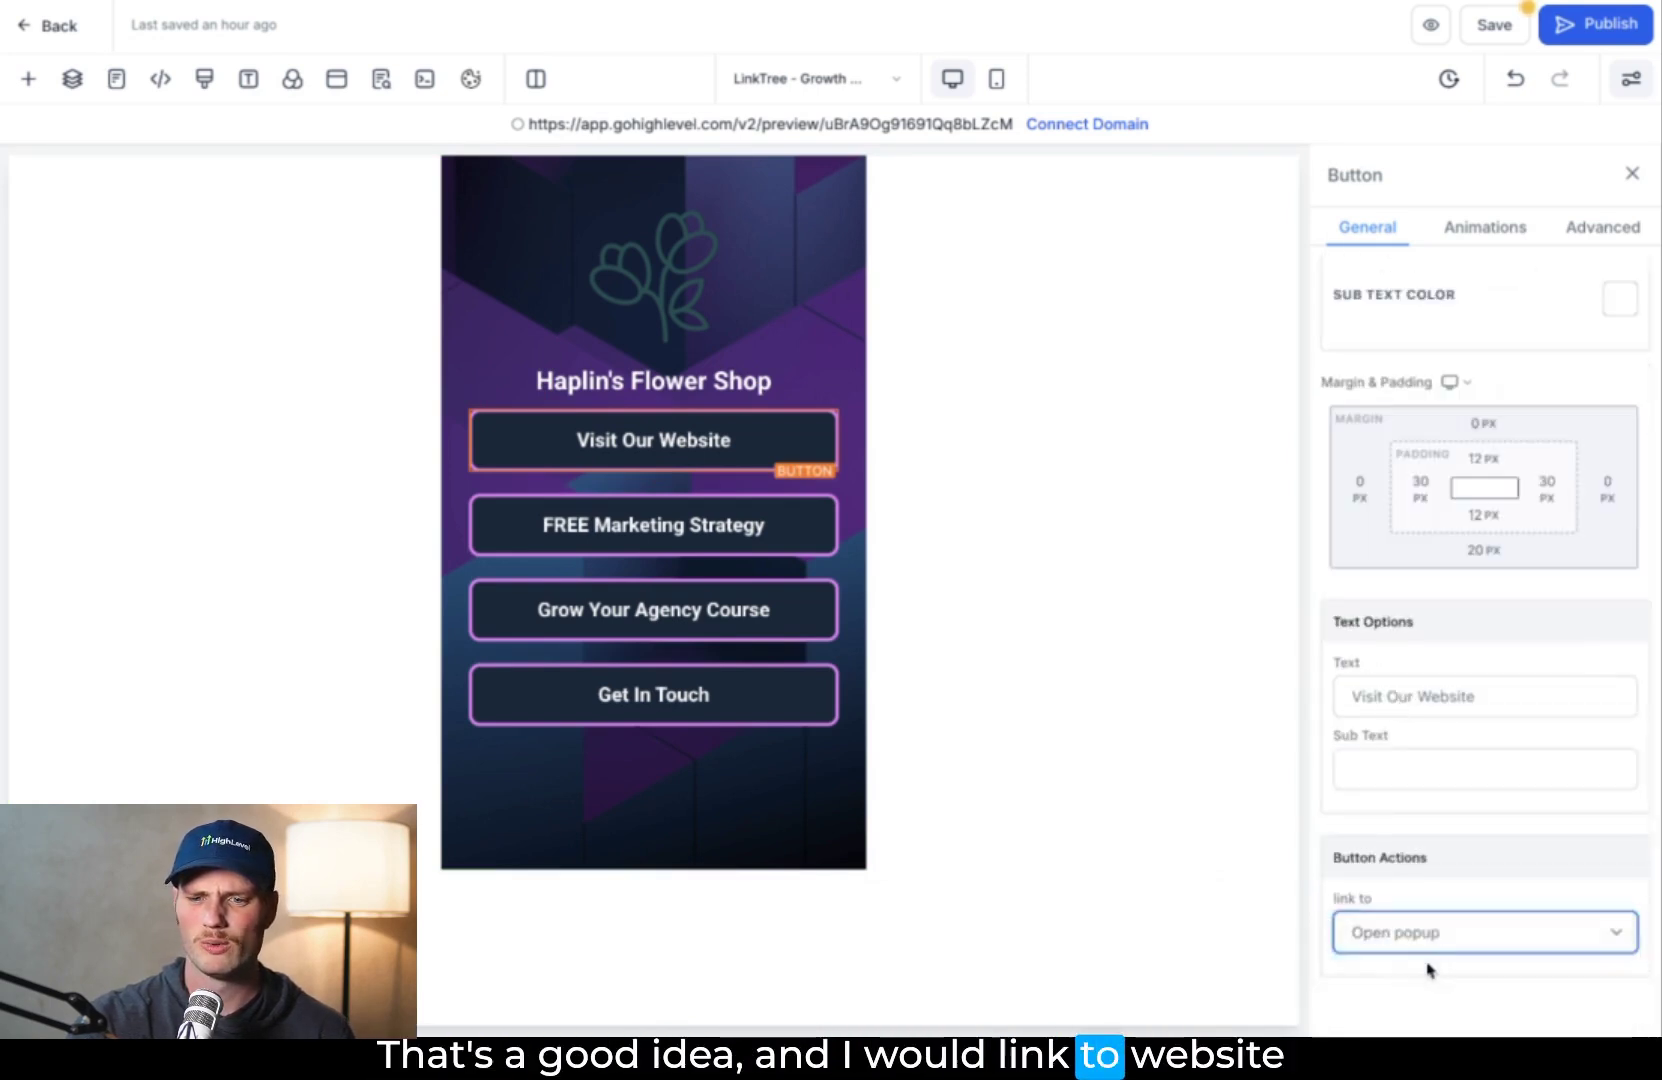
pyautogui.scroll(-2, 1428, 888)
pyautogui.click(1399, 877)
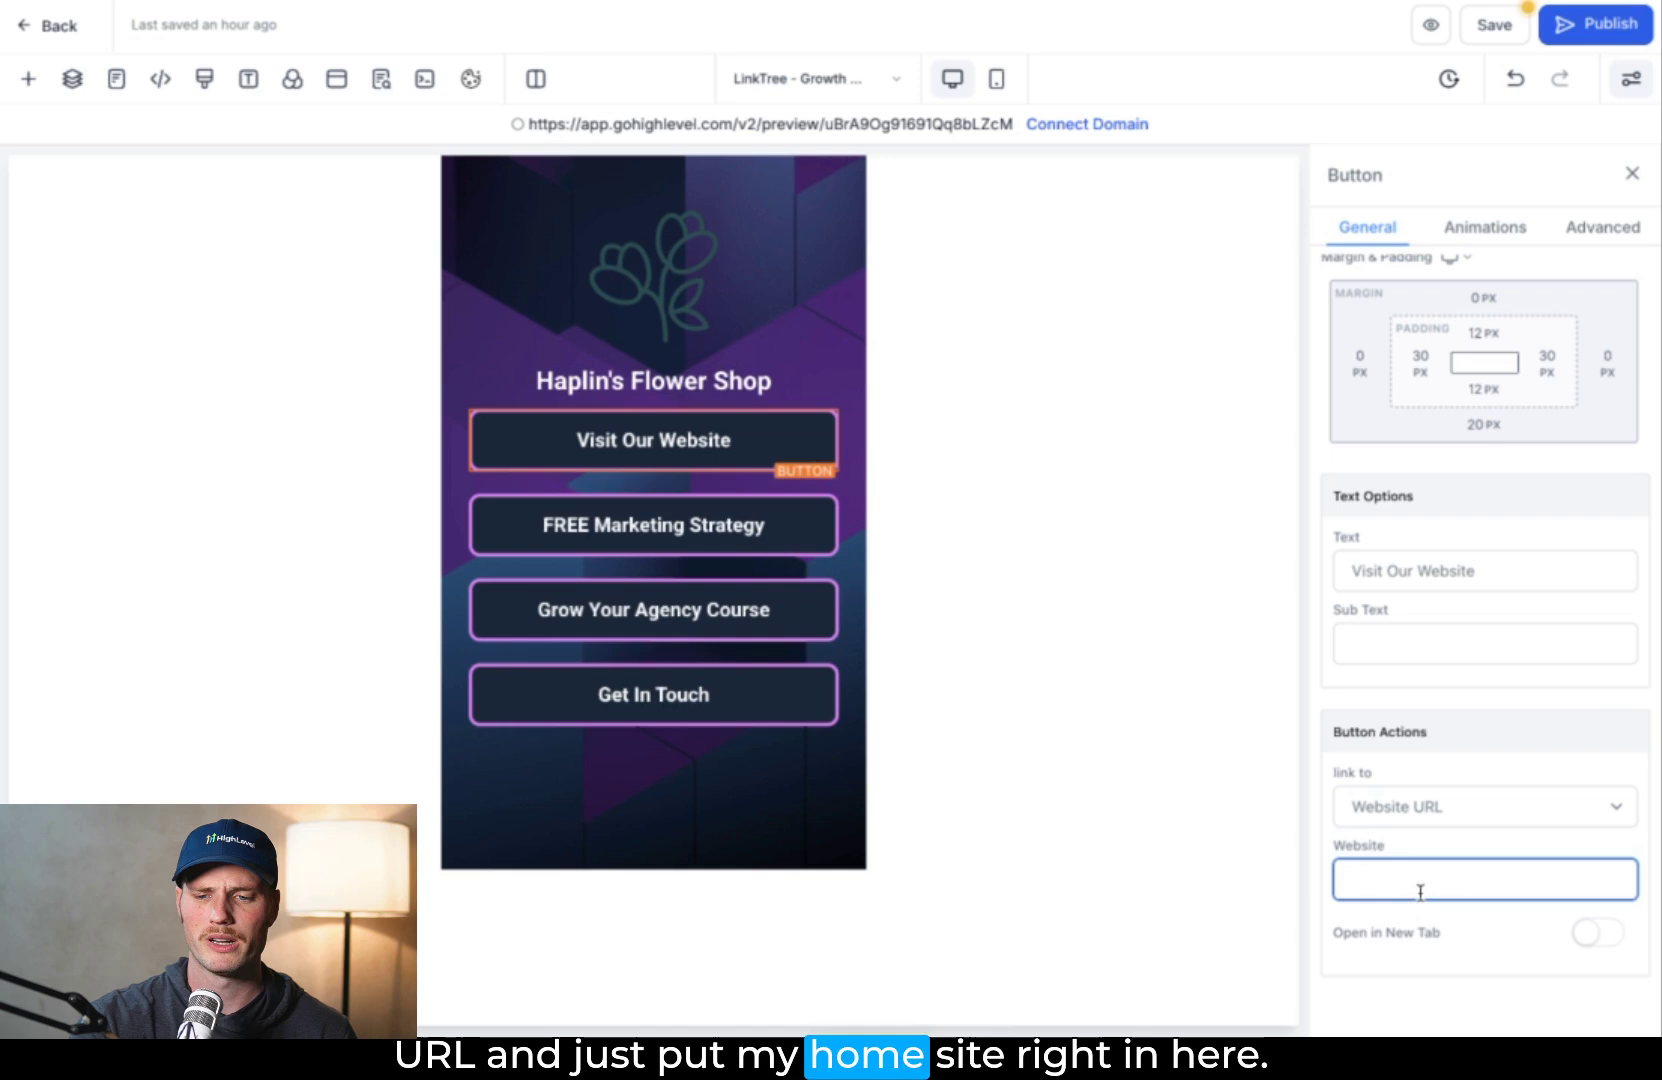
pyautogui.click(1490, 928)
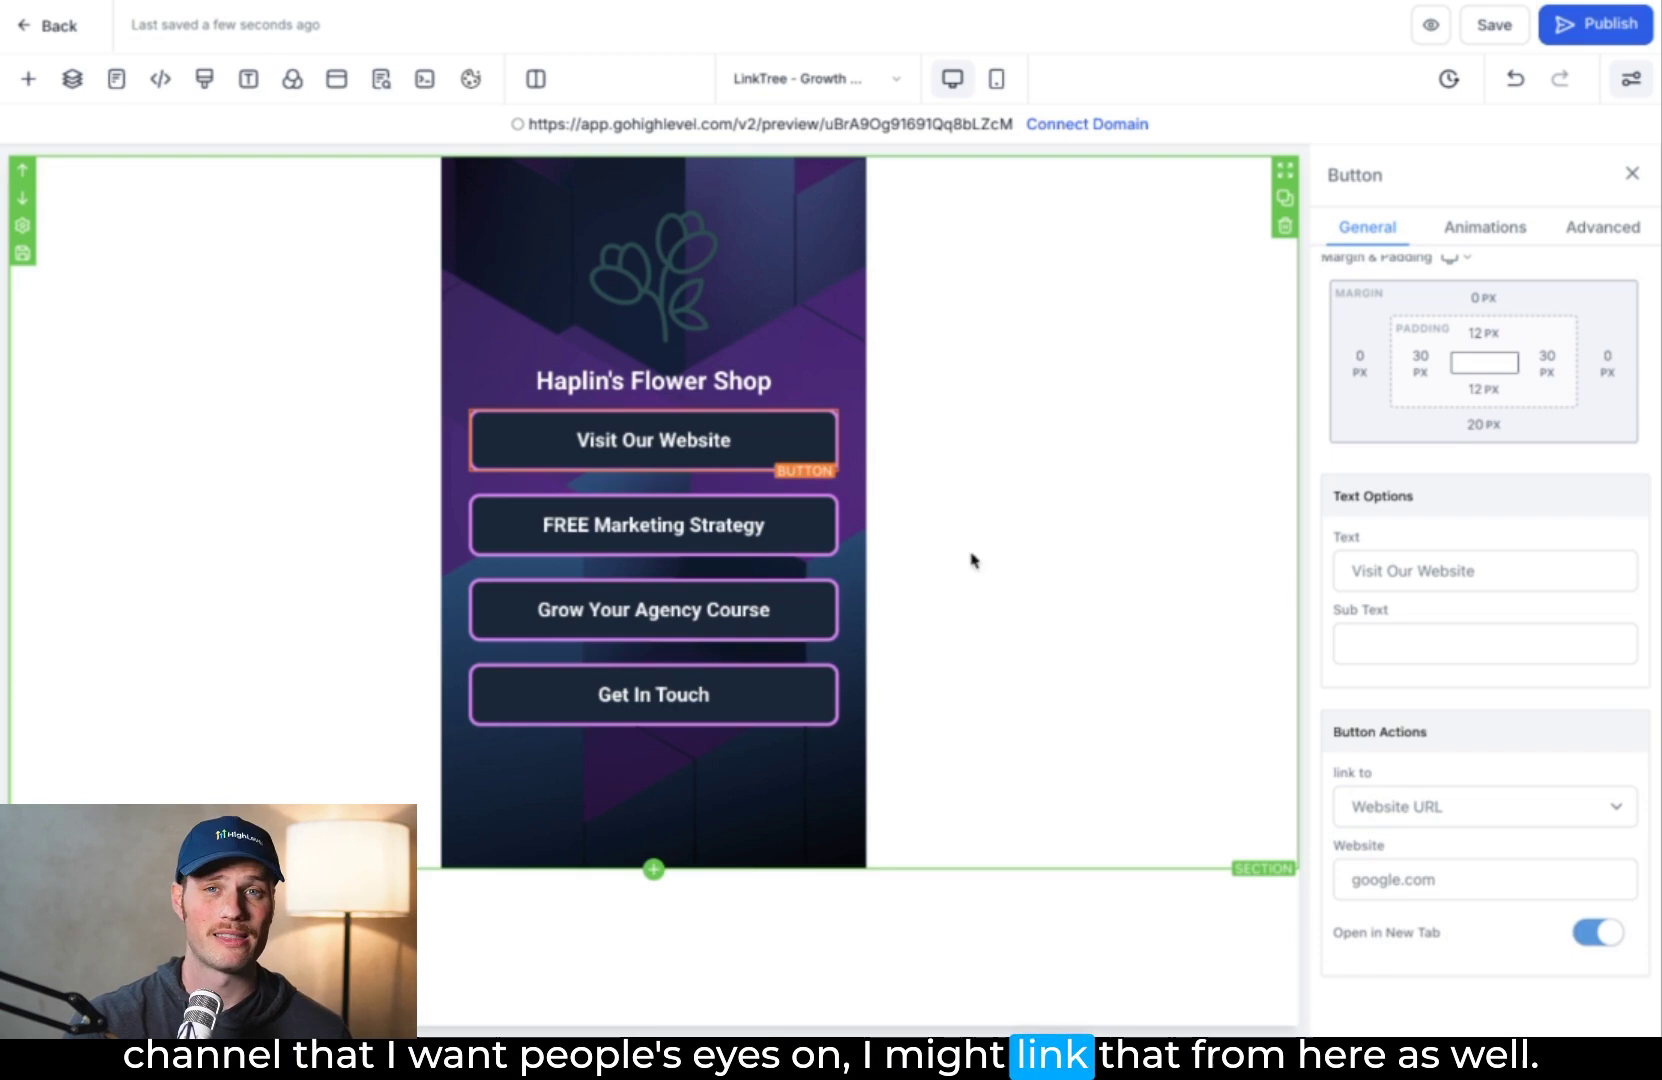
# Relabel the Grow Your Agency Course button to YouTube linking to youtube.com, and save.
pyautogui.click(709, 615)
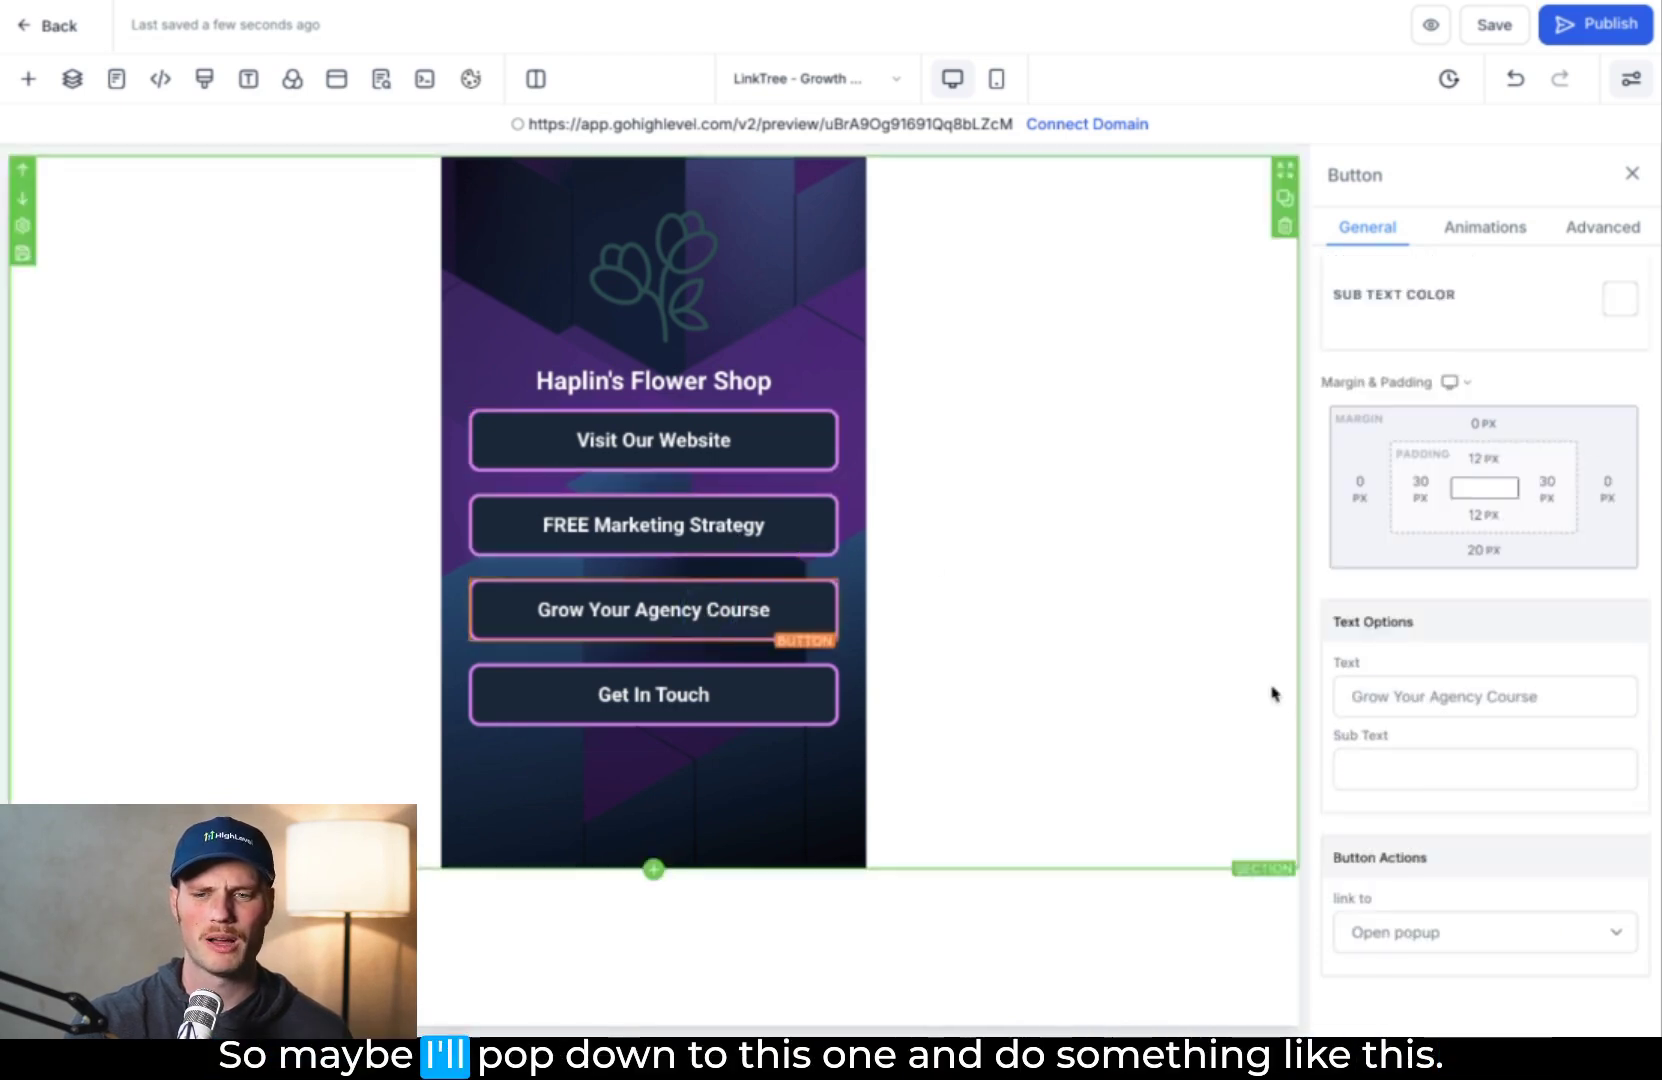
pyautogui.scroll(1, 1407, 708)
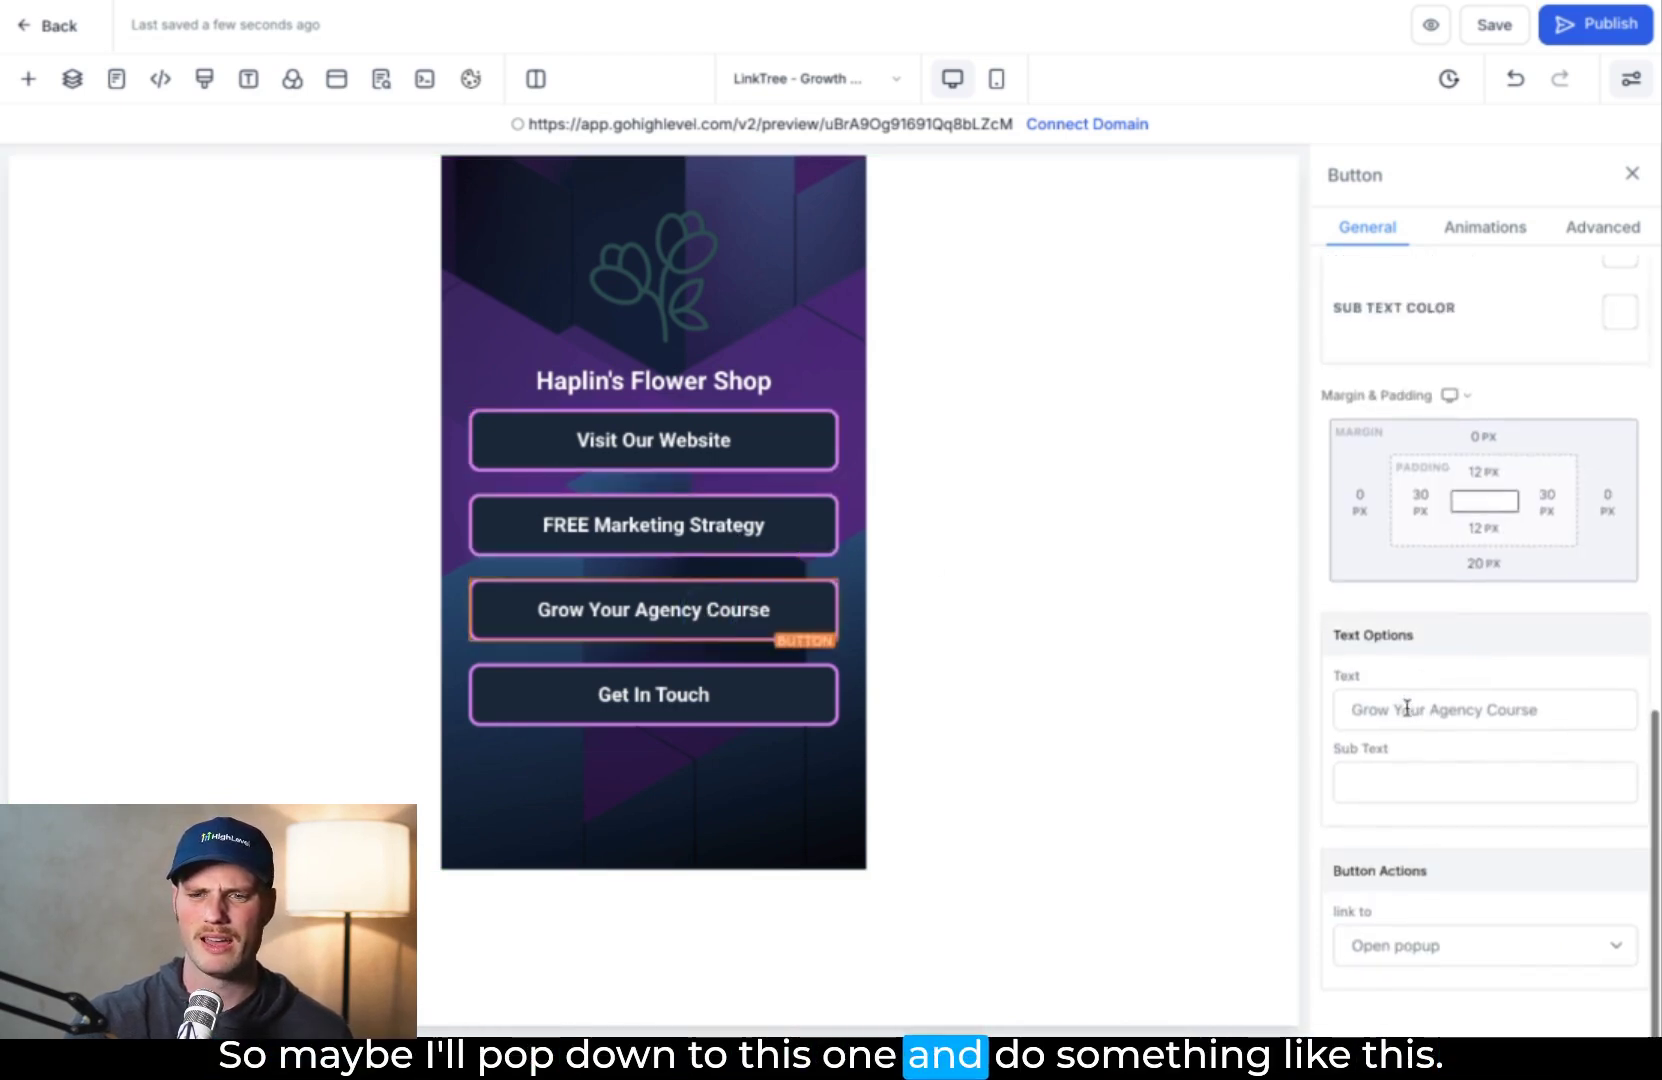
pyautogui.tripleClick(1407, 708)
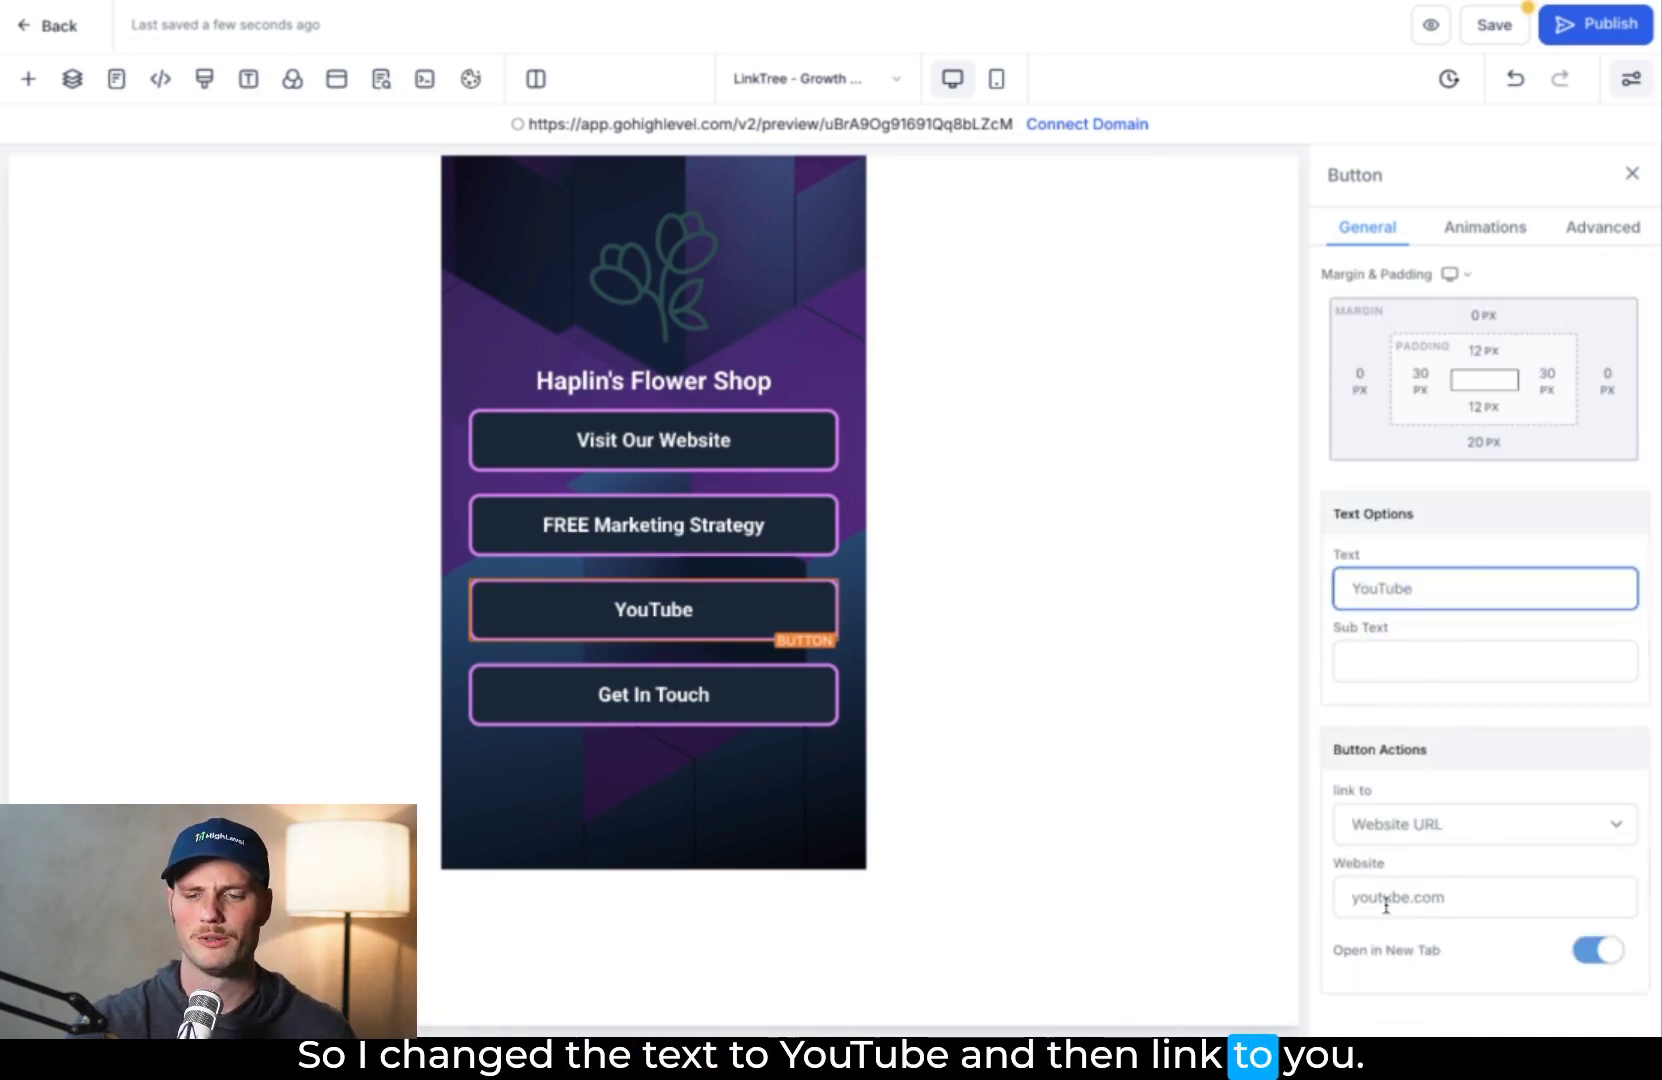
pyautogui.click(1492, 25)
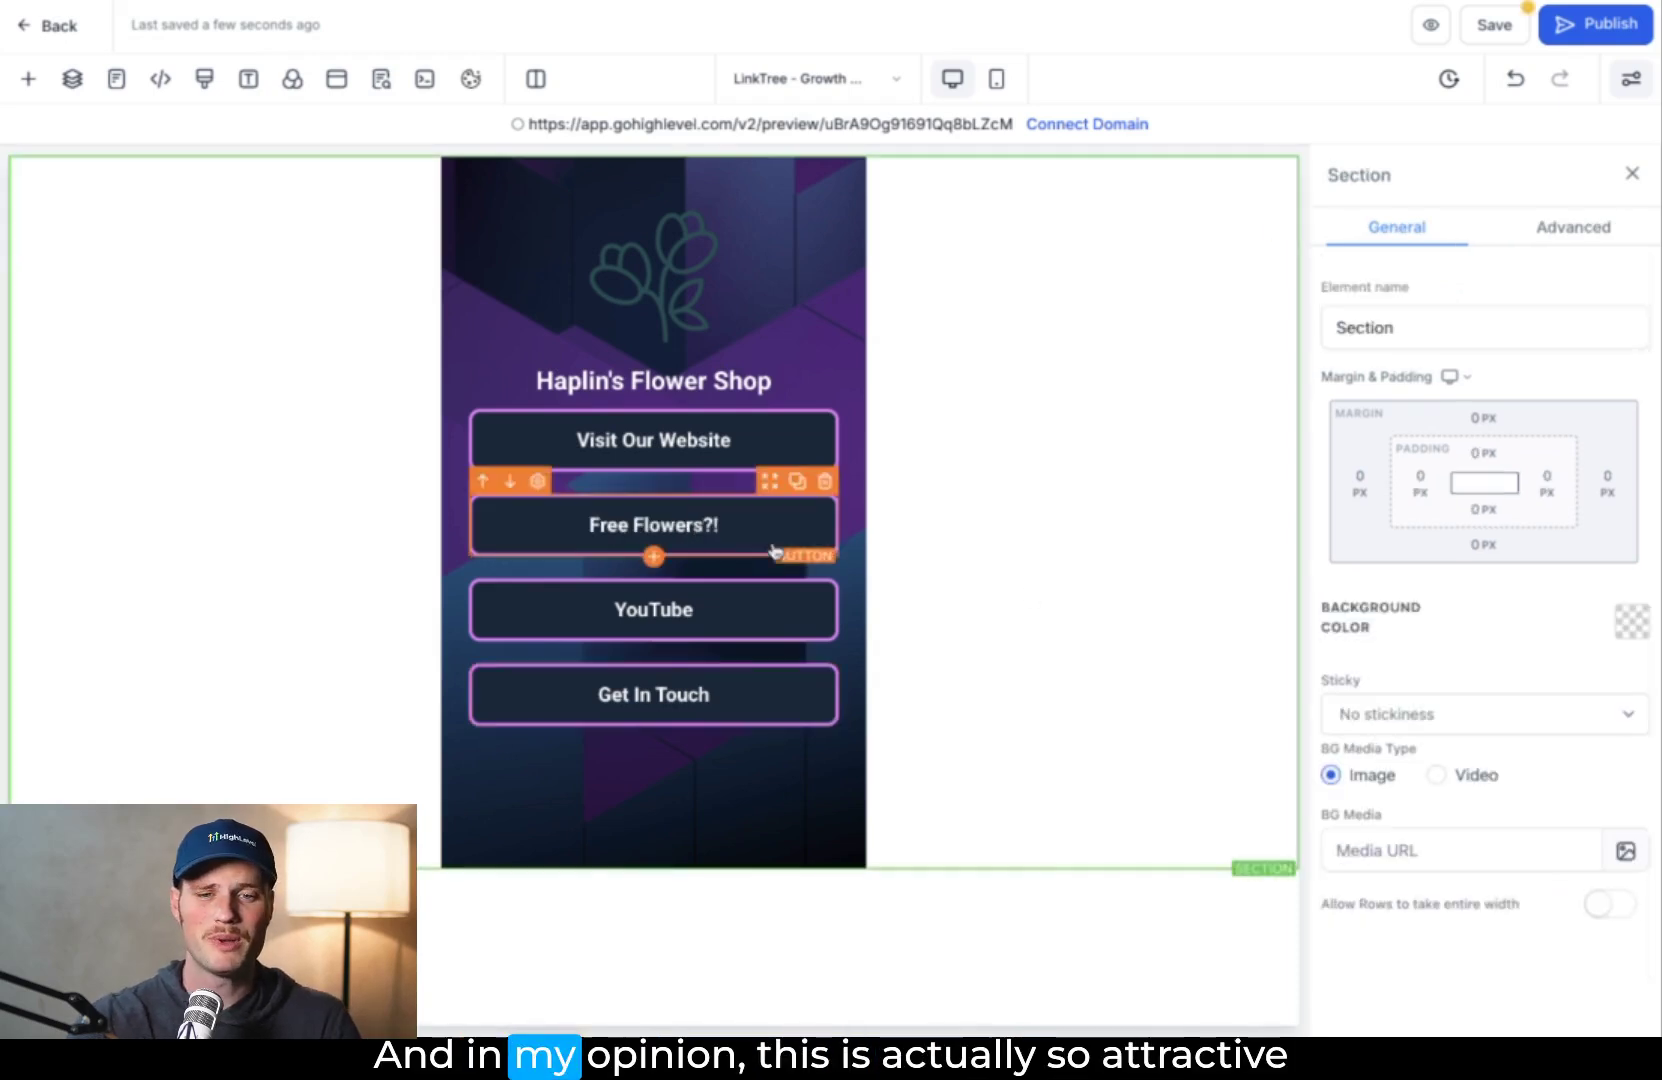
# Move the Free Flowers?! button above Visit Our Website and select it.
pyautogui.click(482, 481)
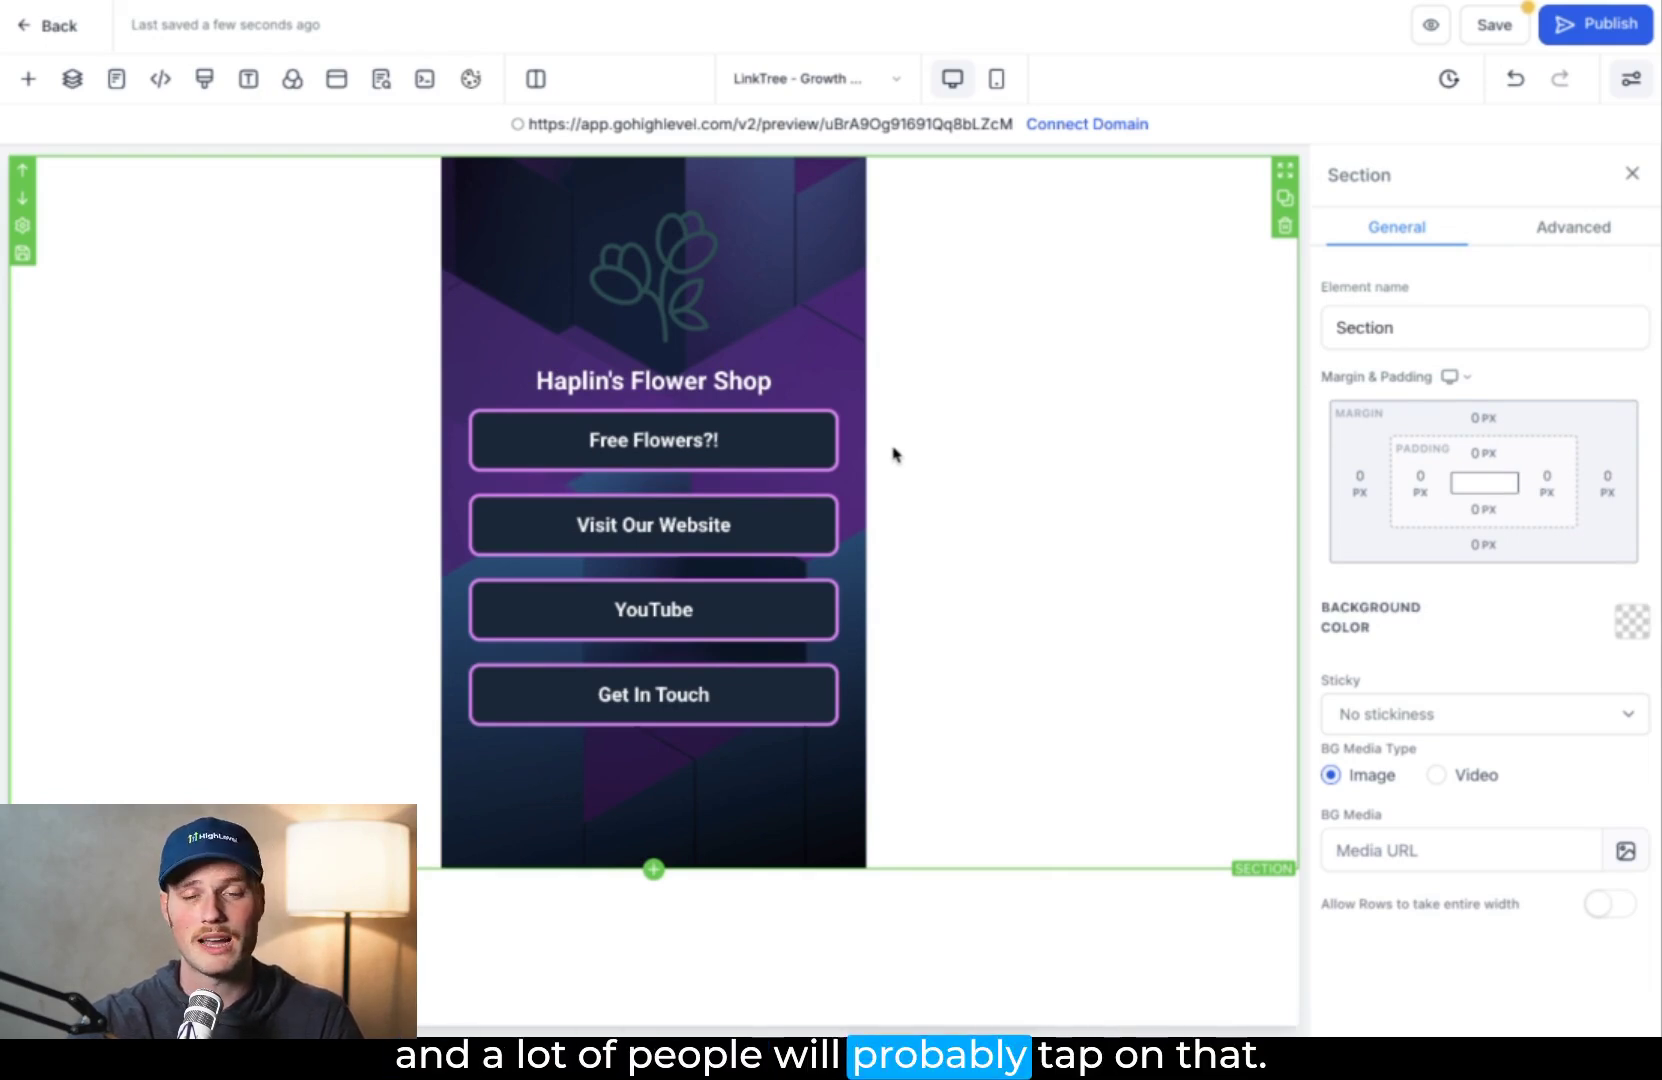
pyautogui.click(770, 456)
pyautogui.scroll(-2, 1425, 700)
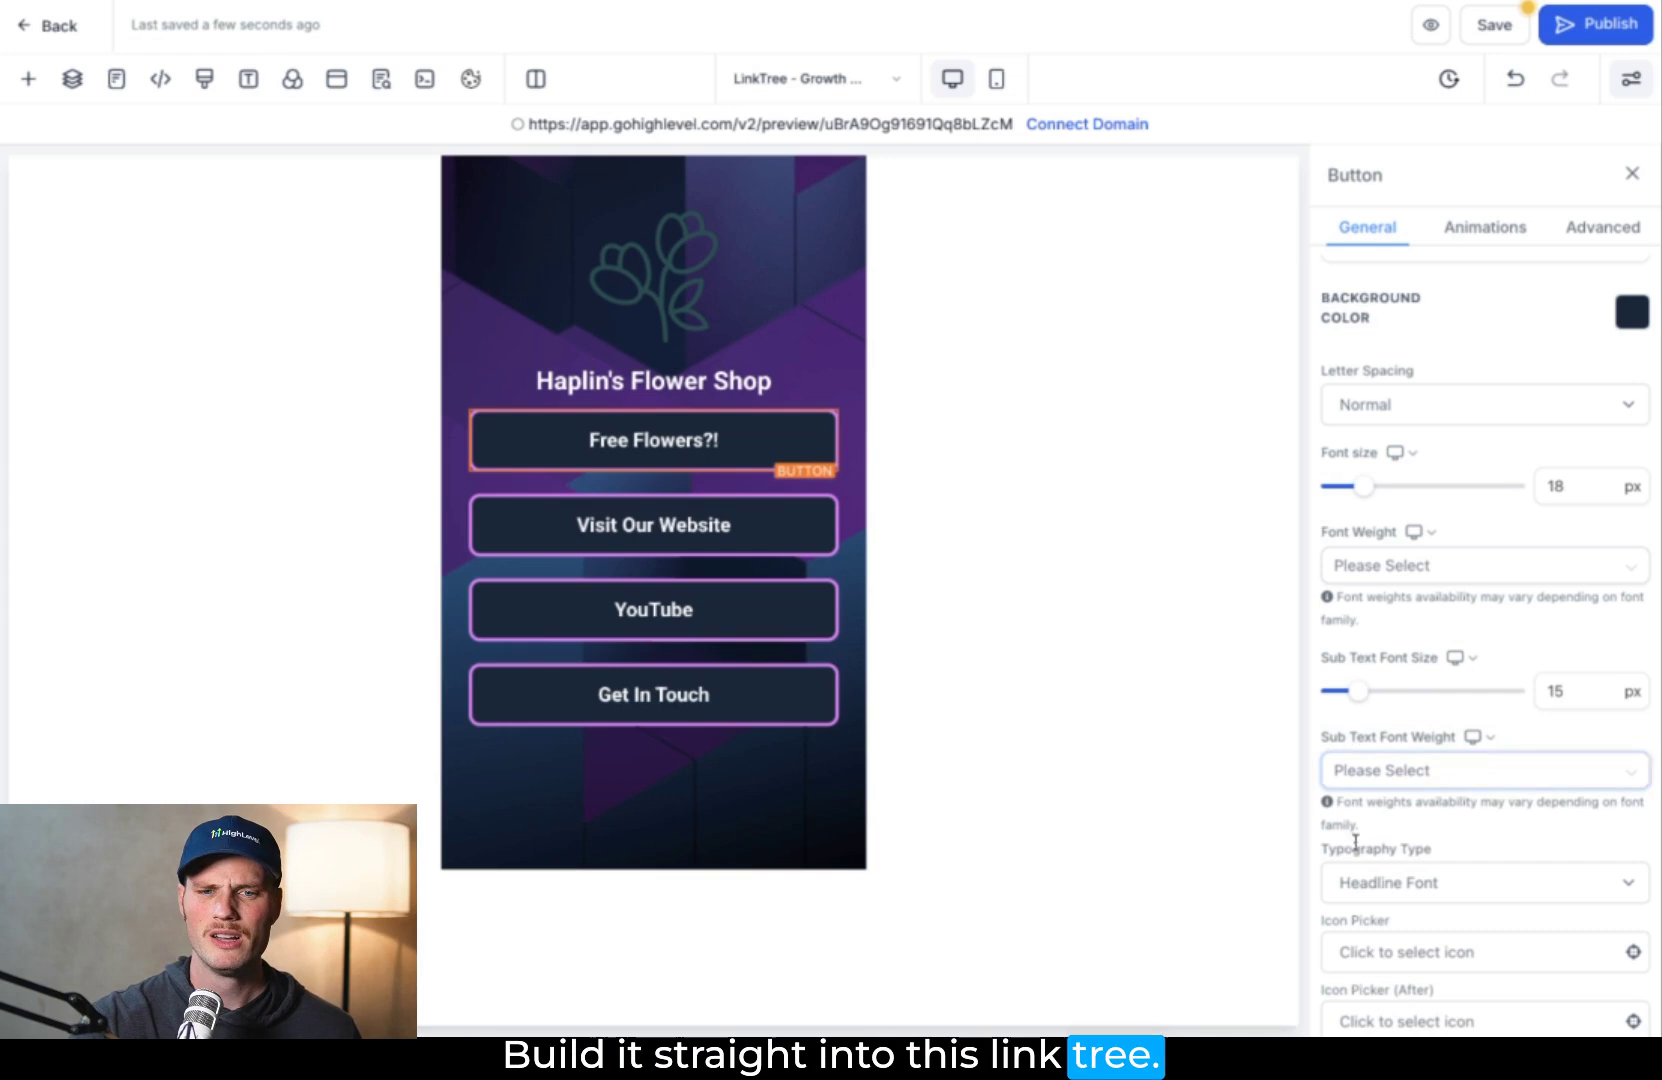
# Add a one-column row with a form element to the popup and list the available forms.
pyautogui.scroll(-10, 1476, 594)
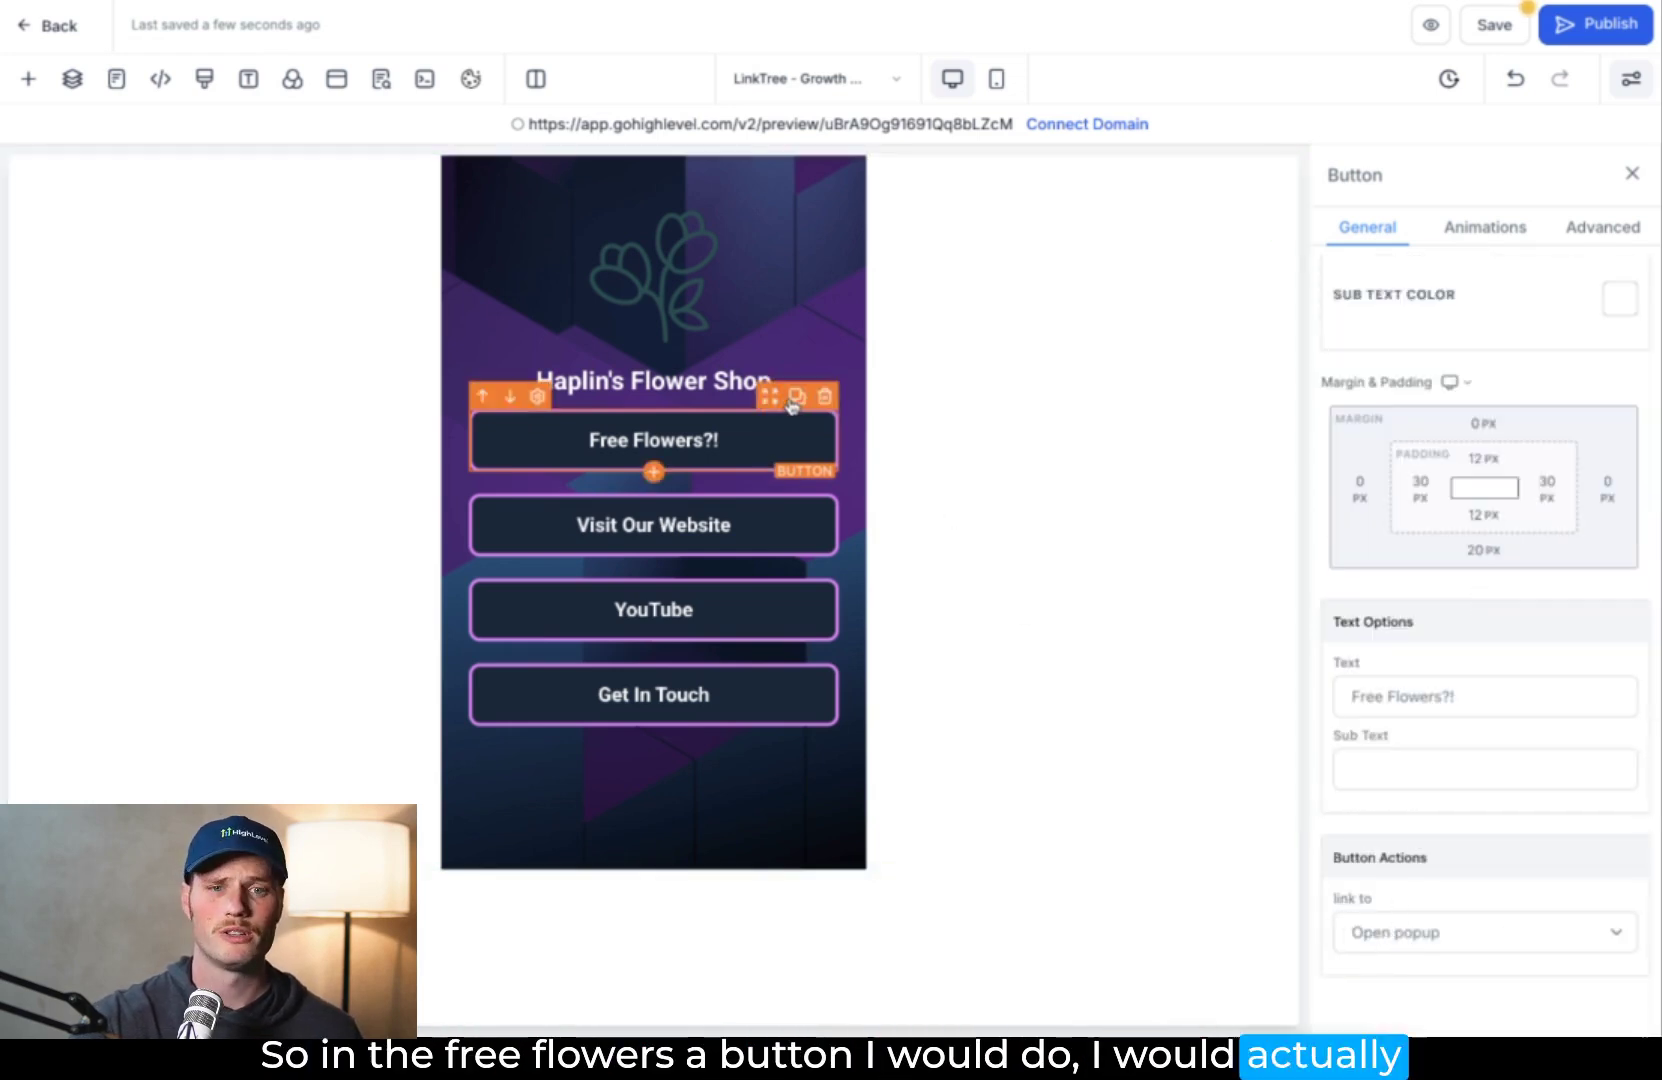
pyautogui.click(336, 78)
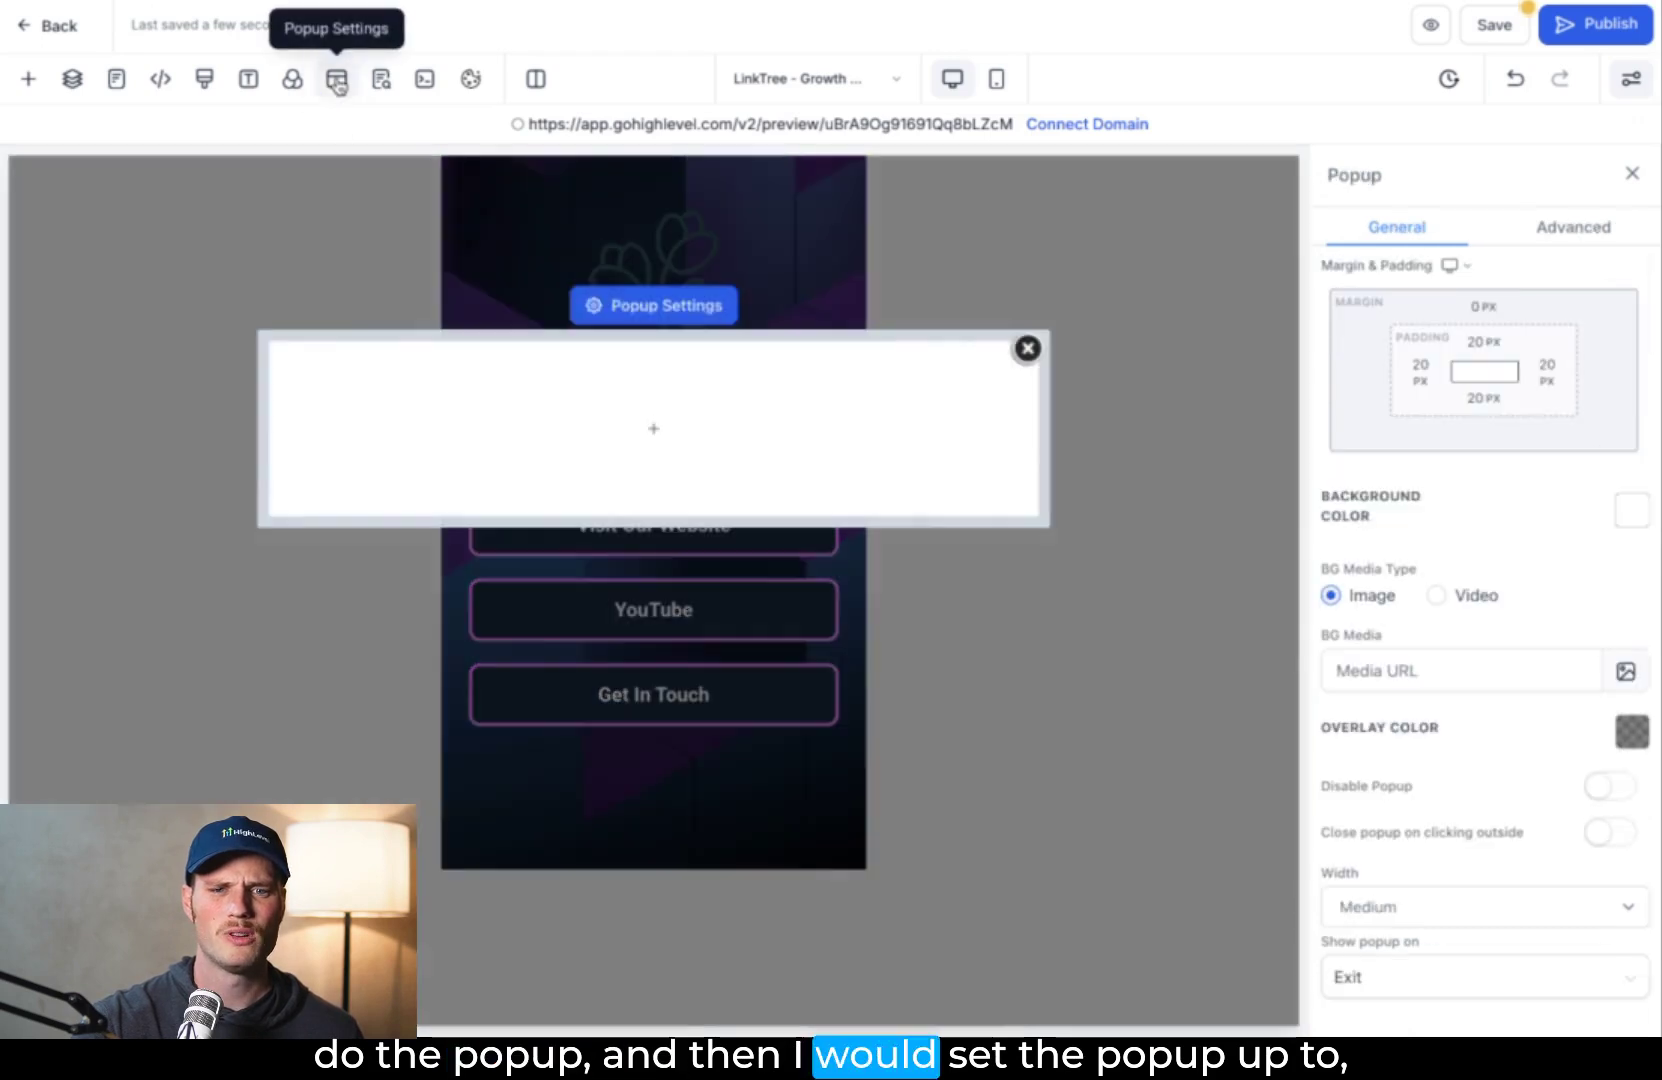
pyautogui.click(659, 430)
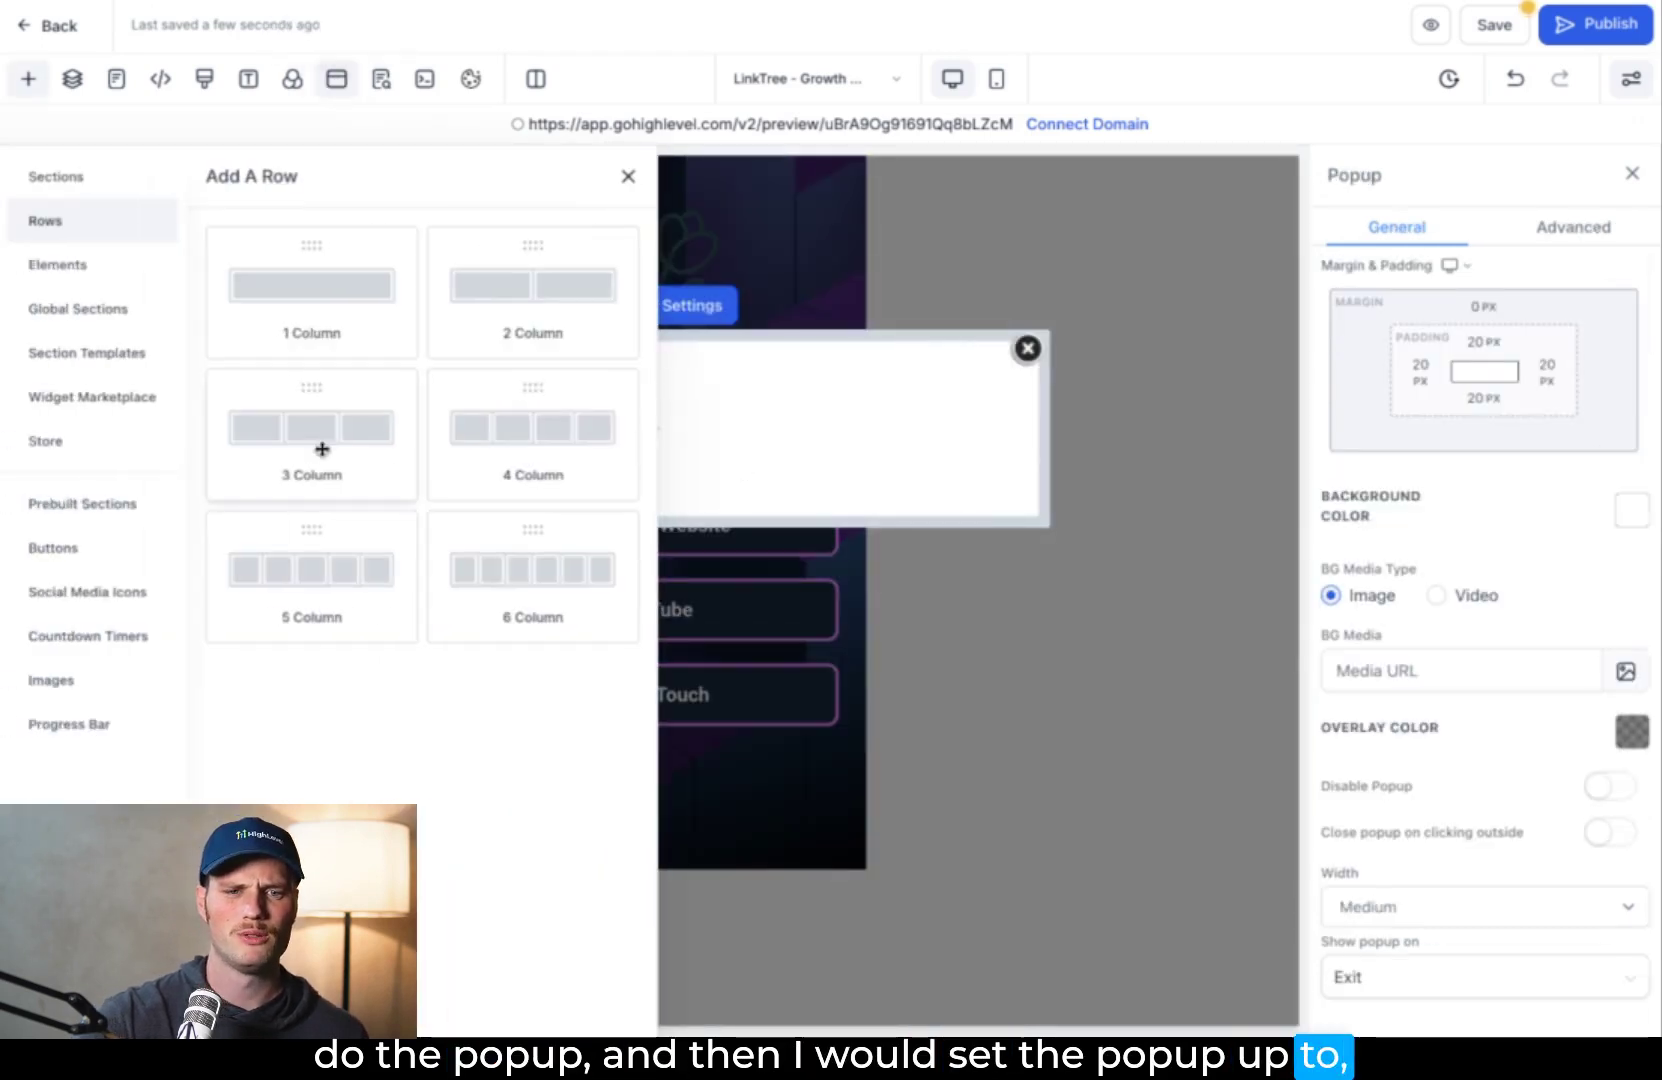
pyautogui.click(315, 322)
pyautogui.click(672, 456)
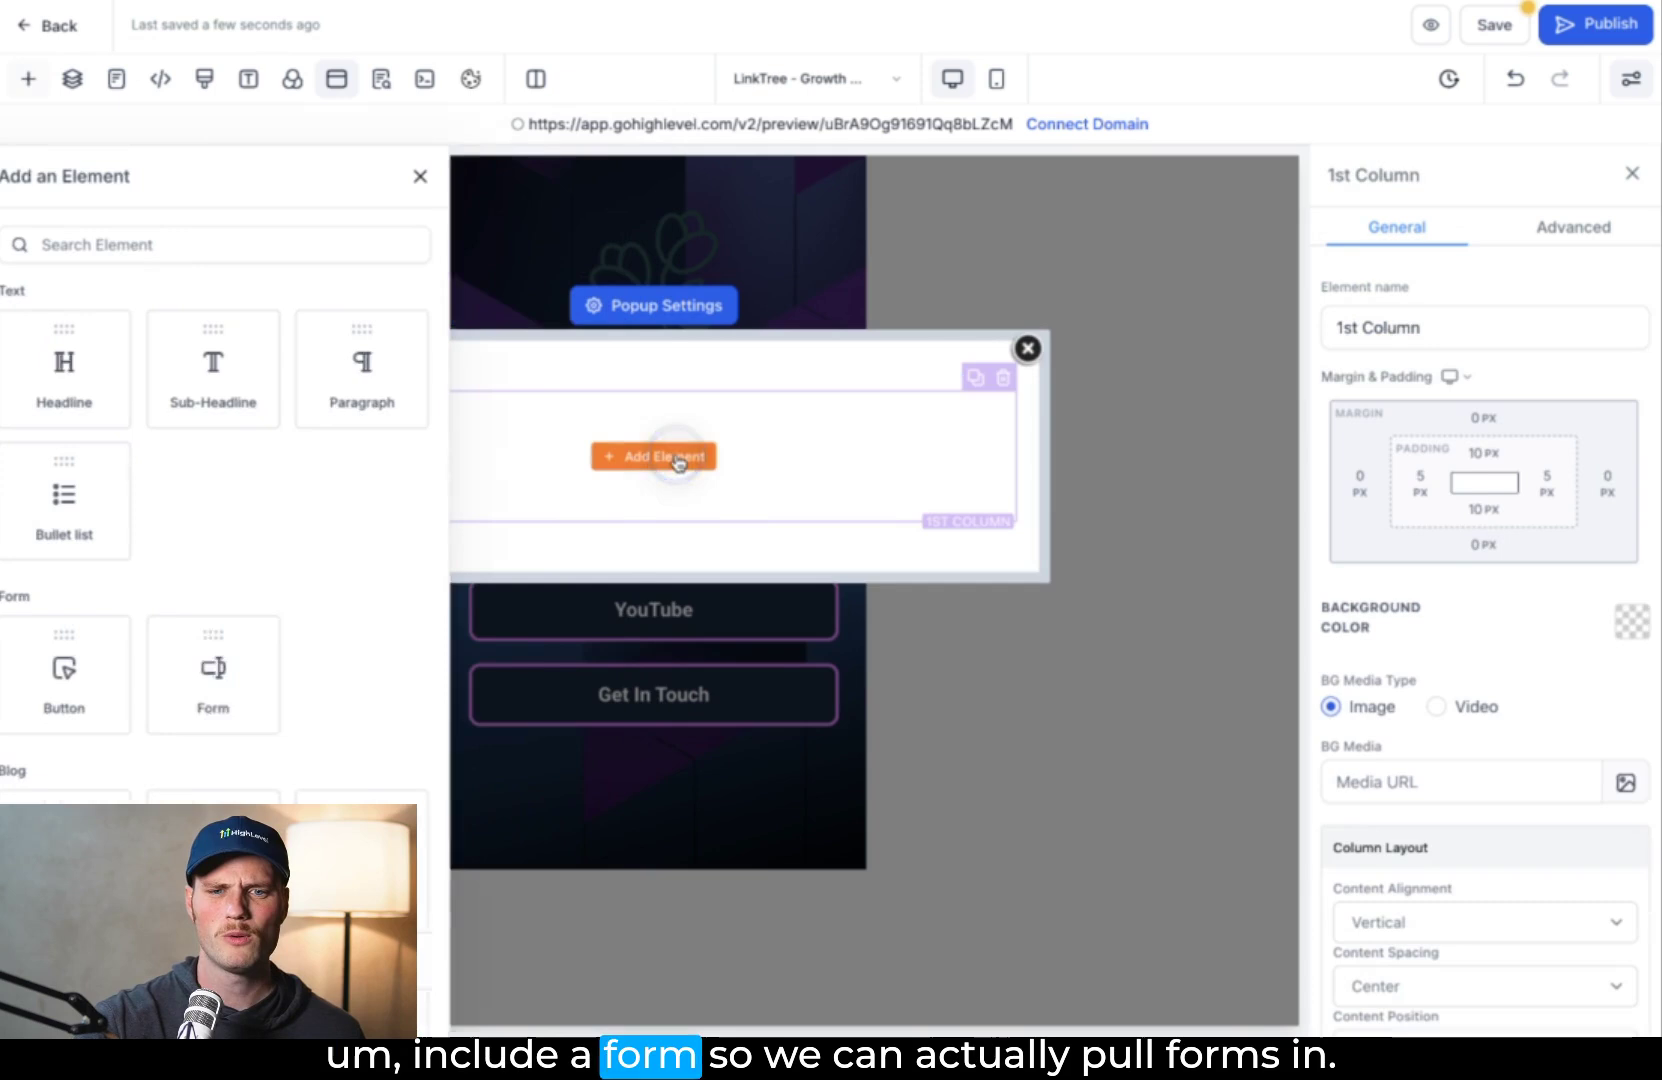
pyautogui.scroll(-3, 360, 501)
pyautogui.click(430, 484)
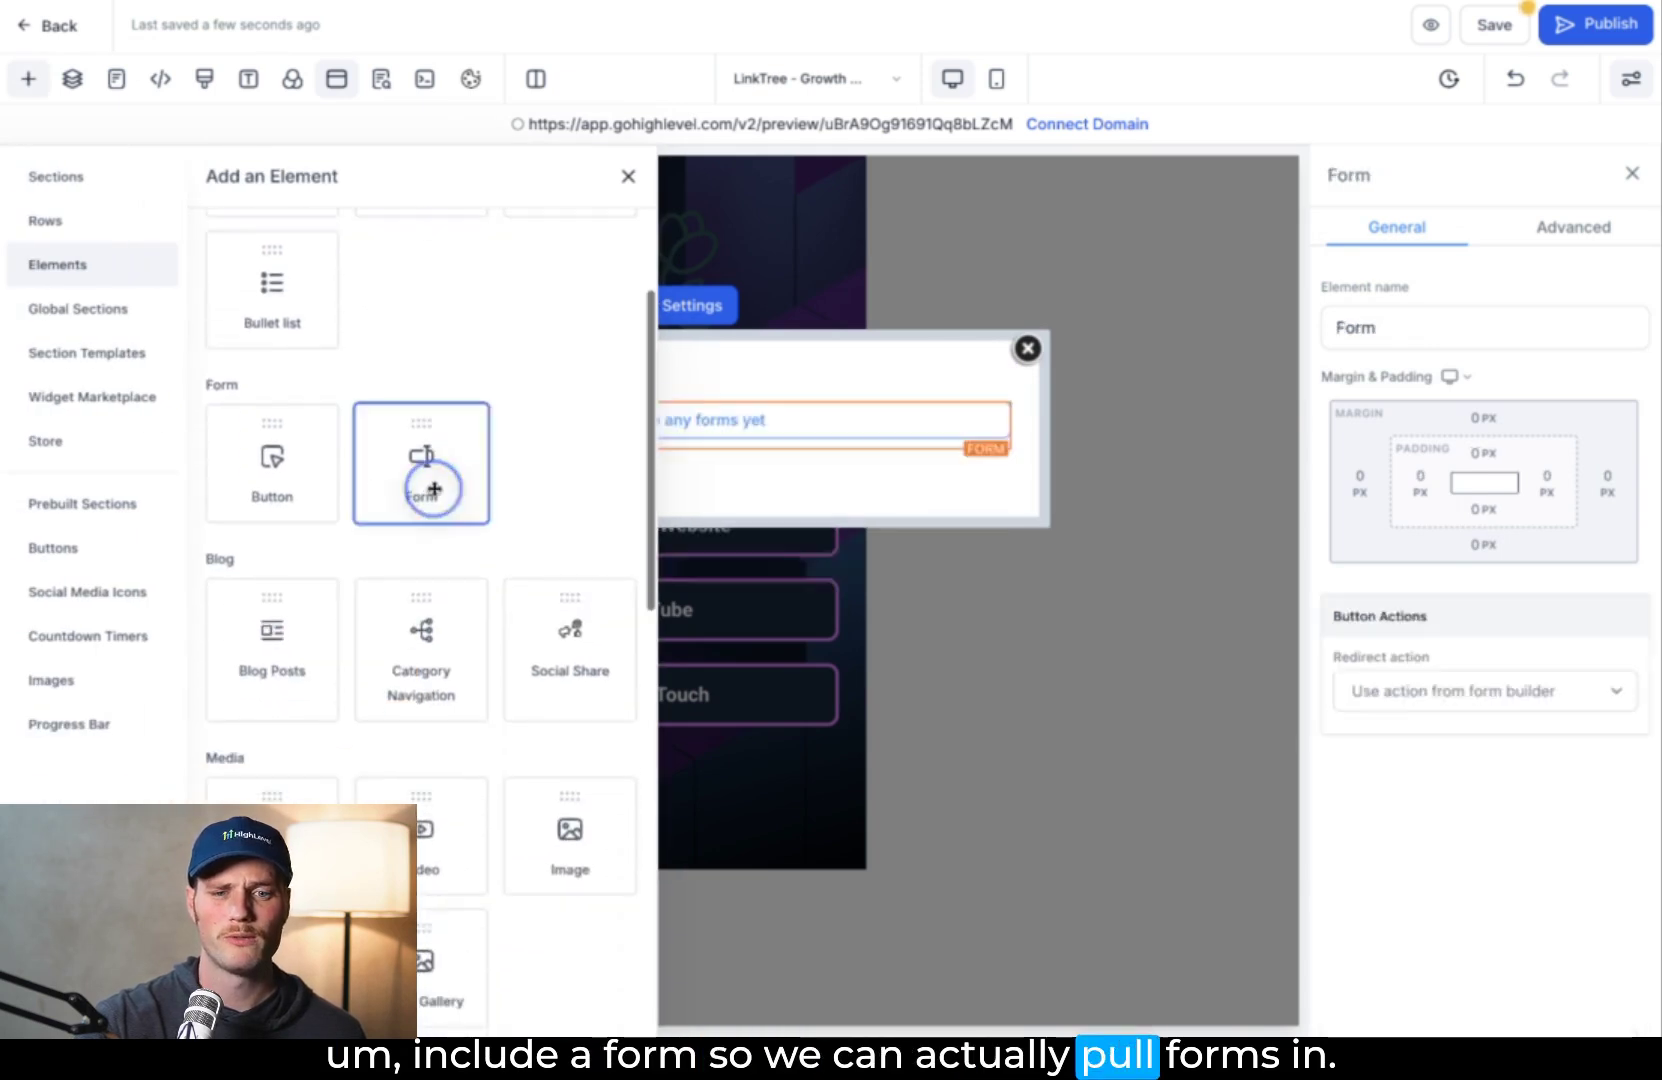
pyautogui.click(837, 432)
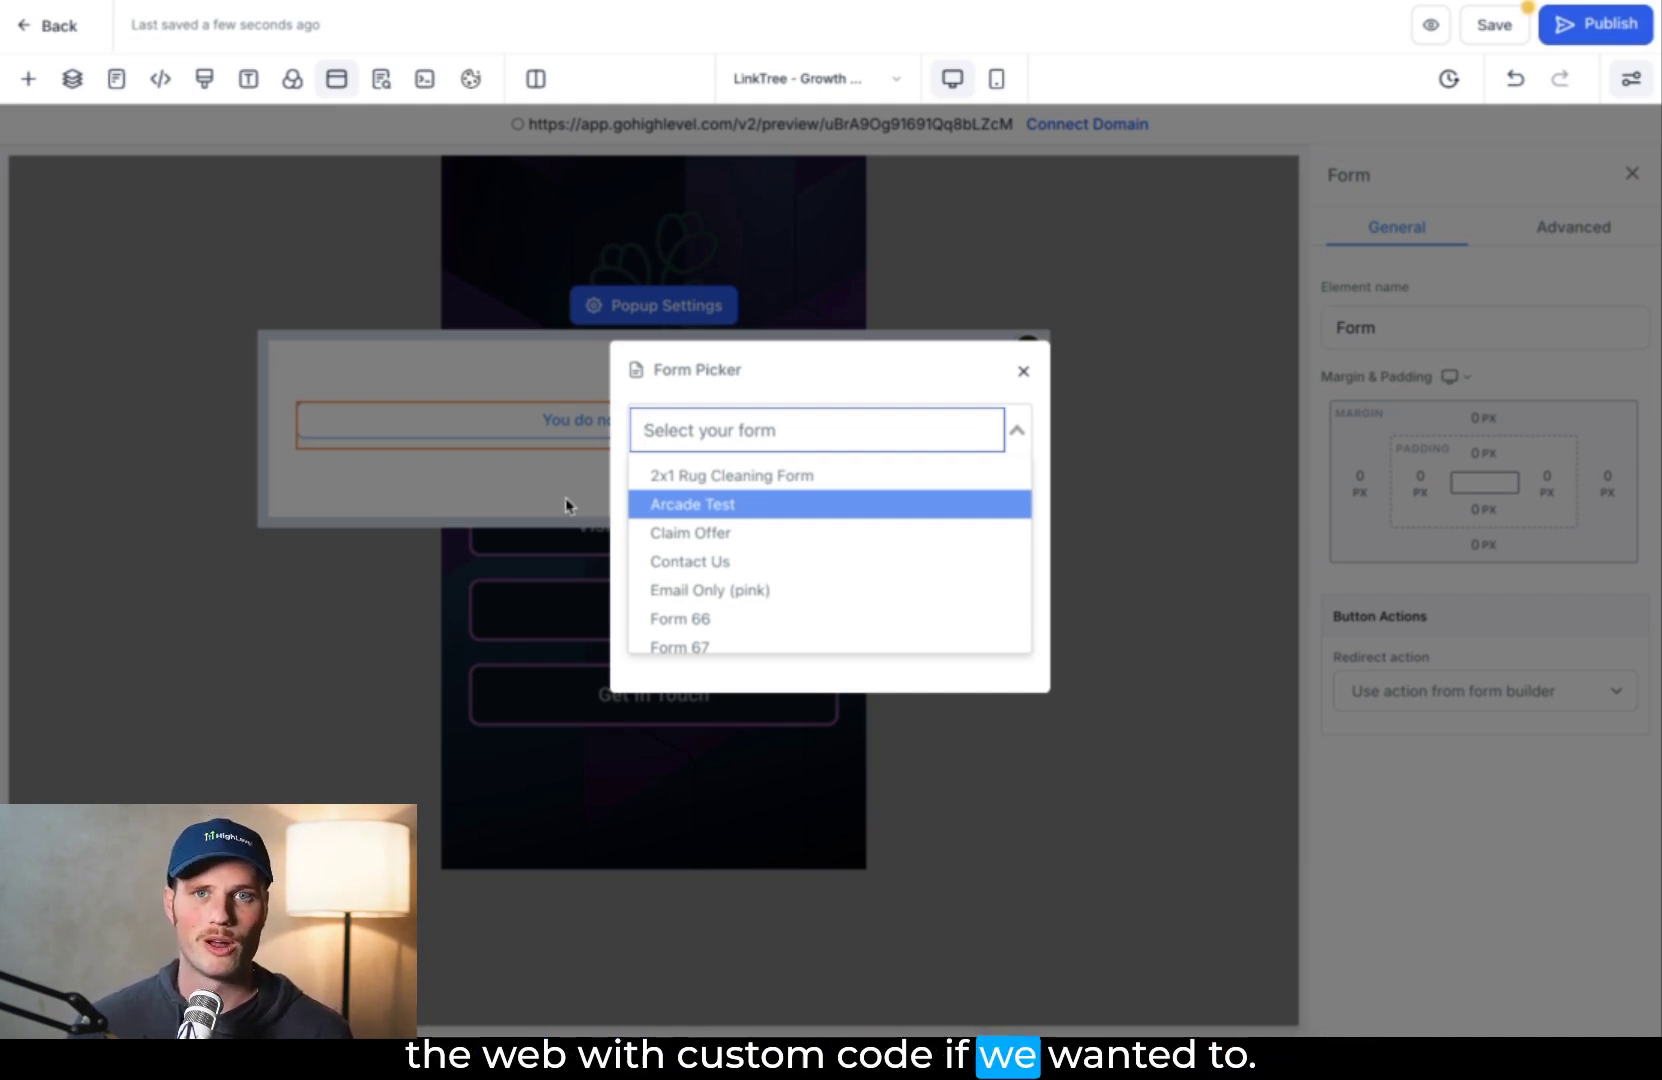
# Use the Contact Us form in the popup and look over its fields and SEND! button.
pyautogui.click(729, 565)
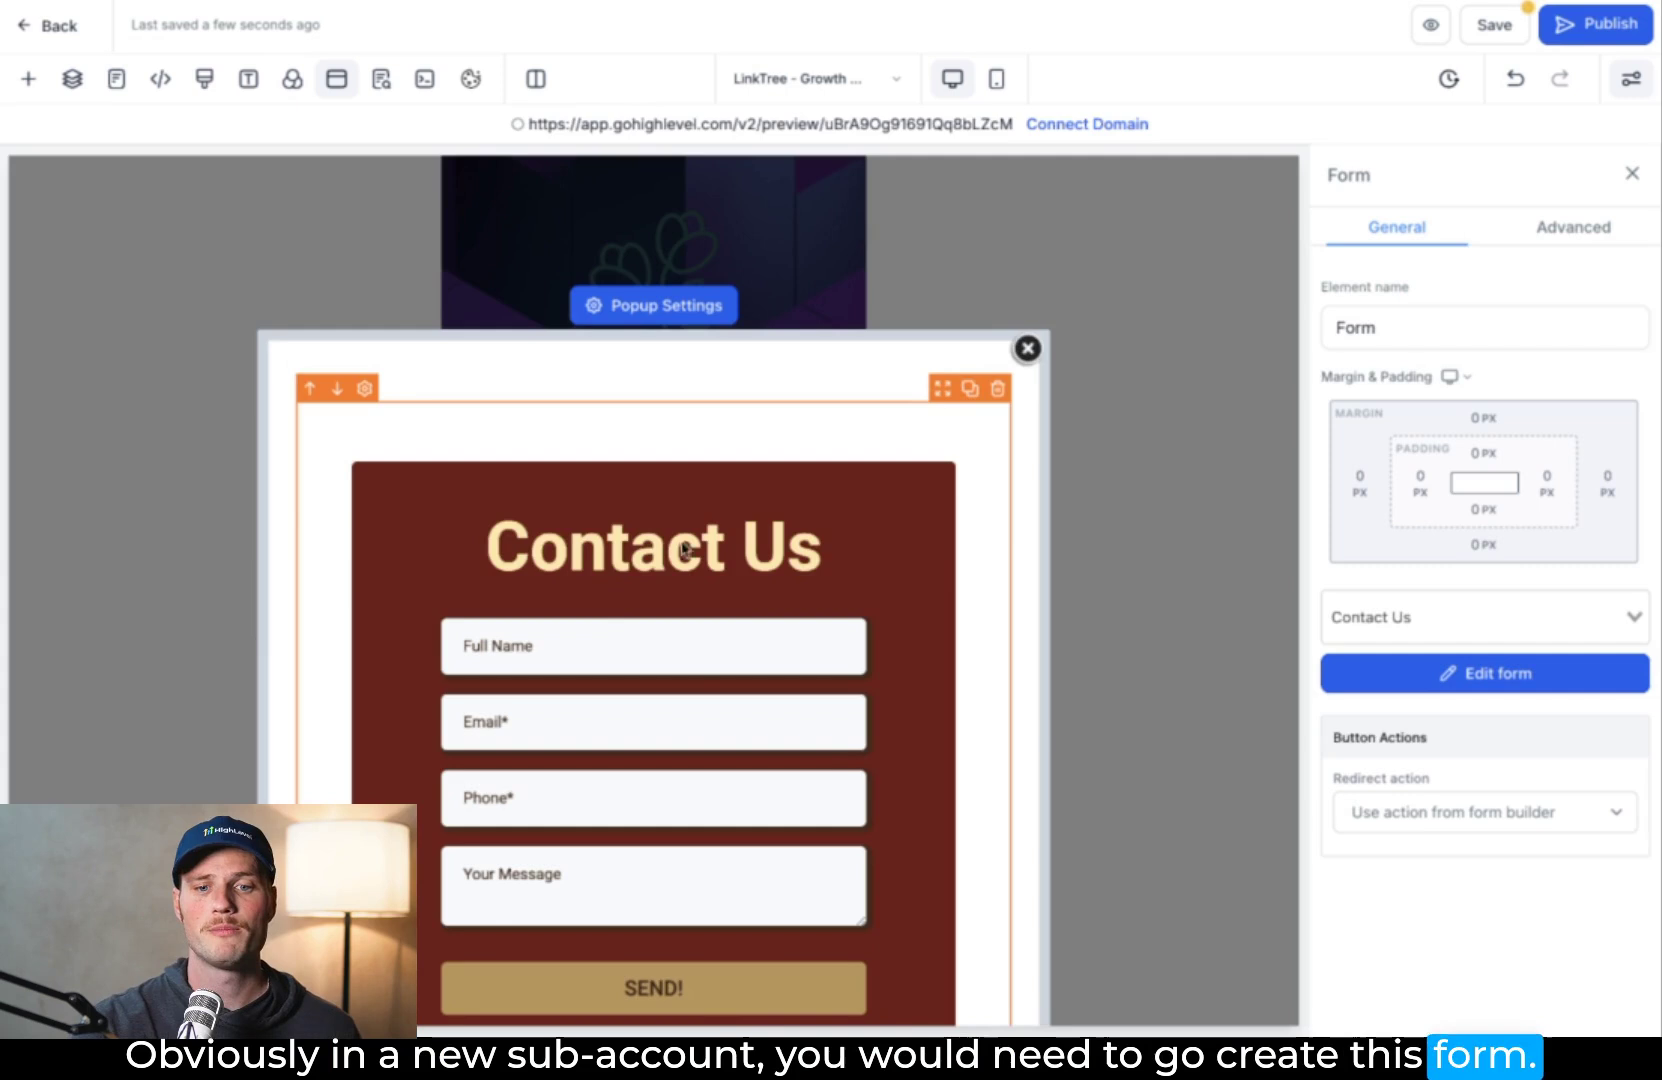
pyautogui.scroll(-1, 721, 576)
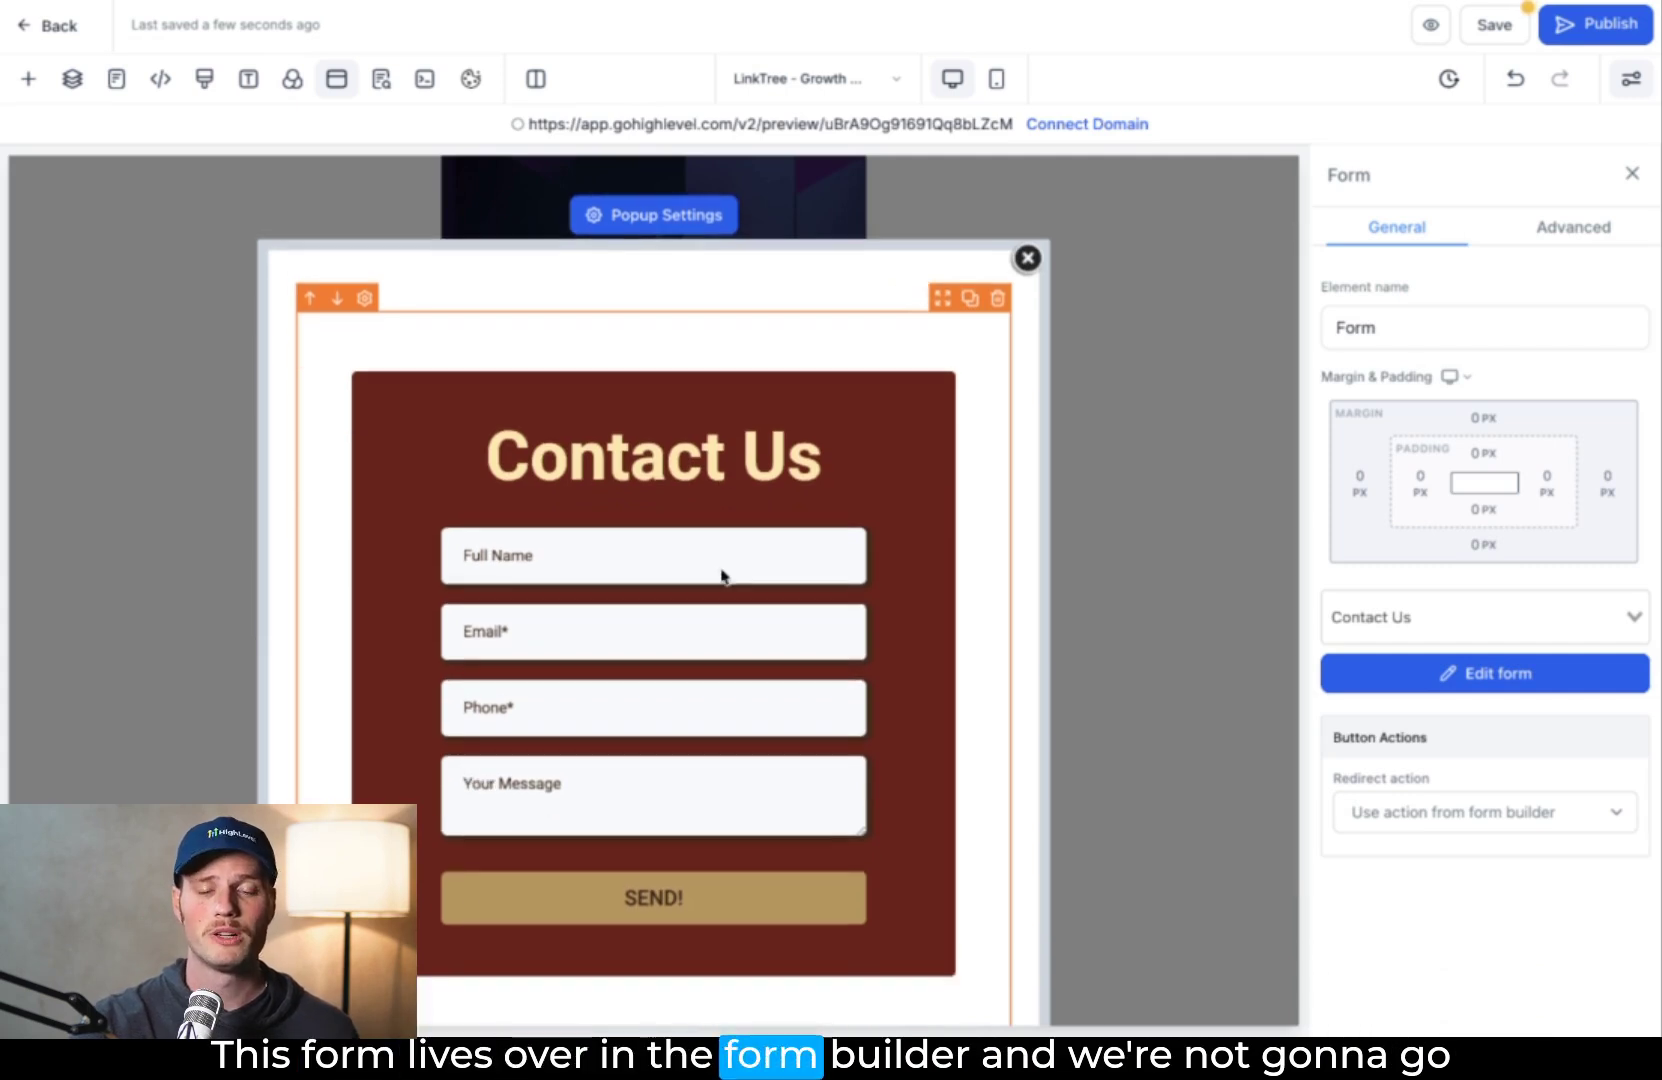
pyautogui.scroll(-1, 721, 576)
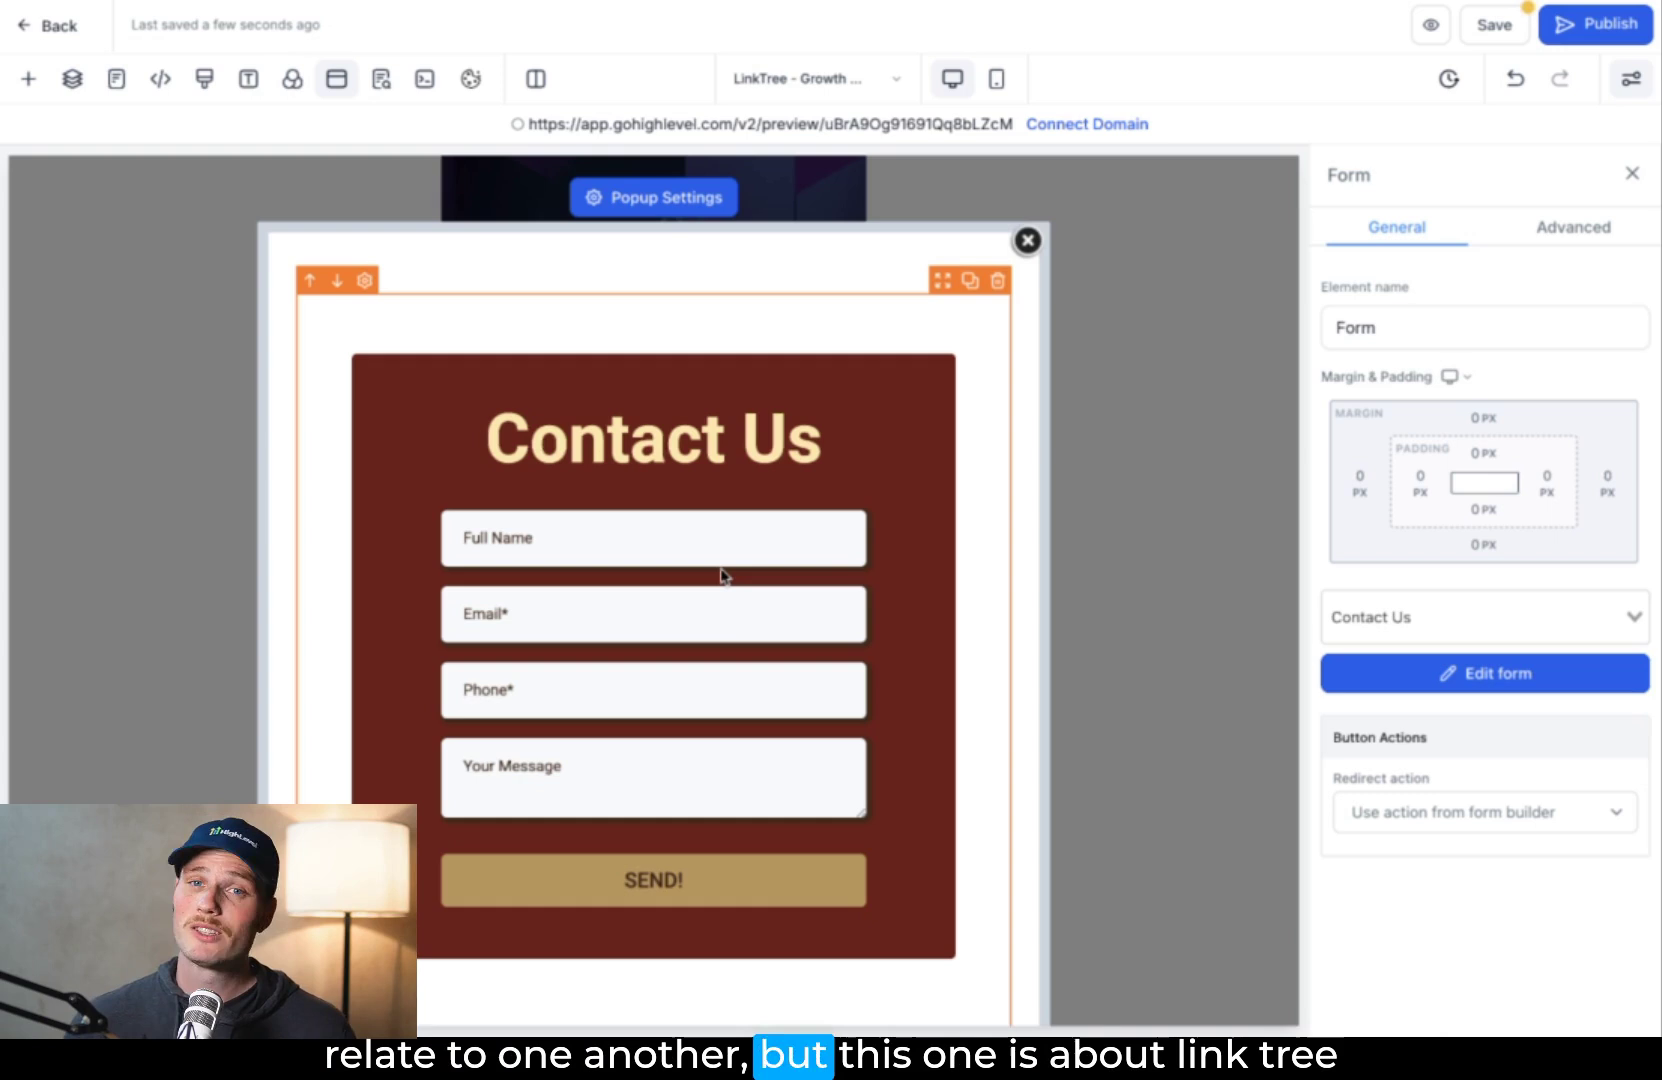
pyautogui.scroll(-1, 722, 575)
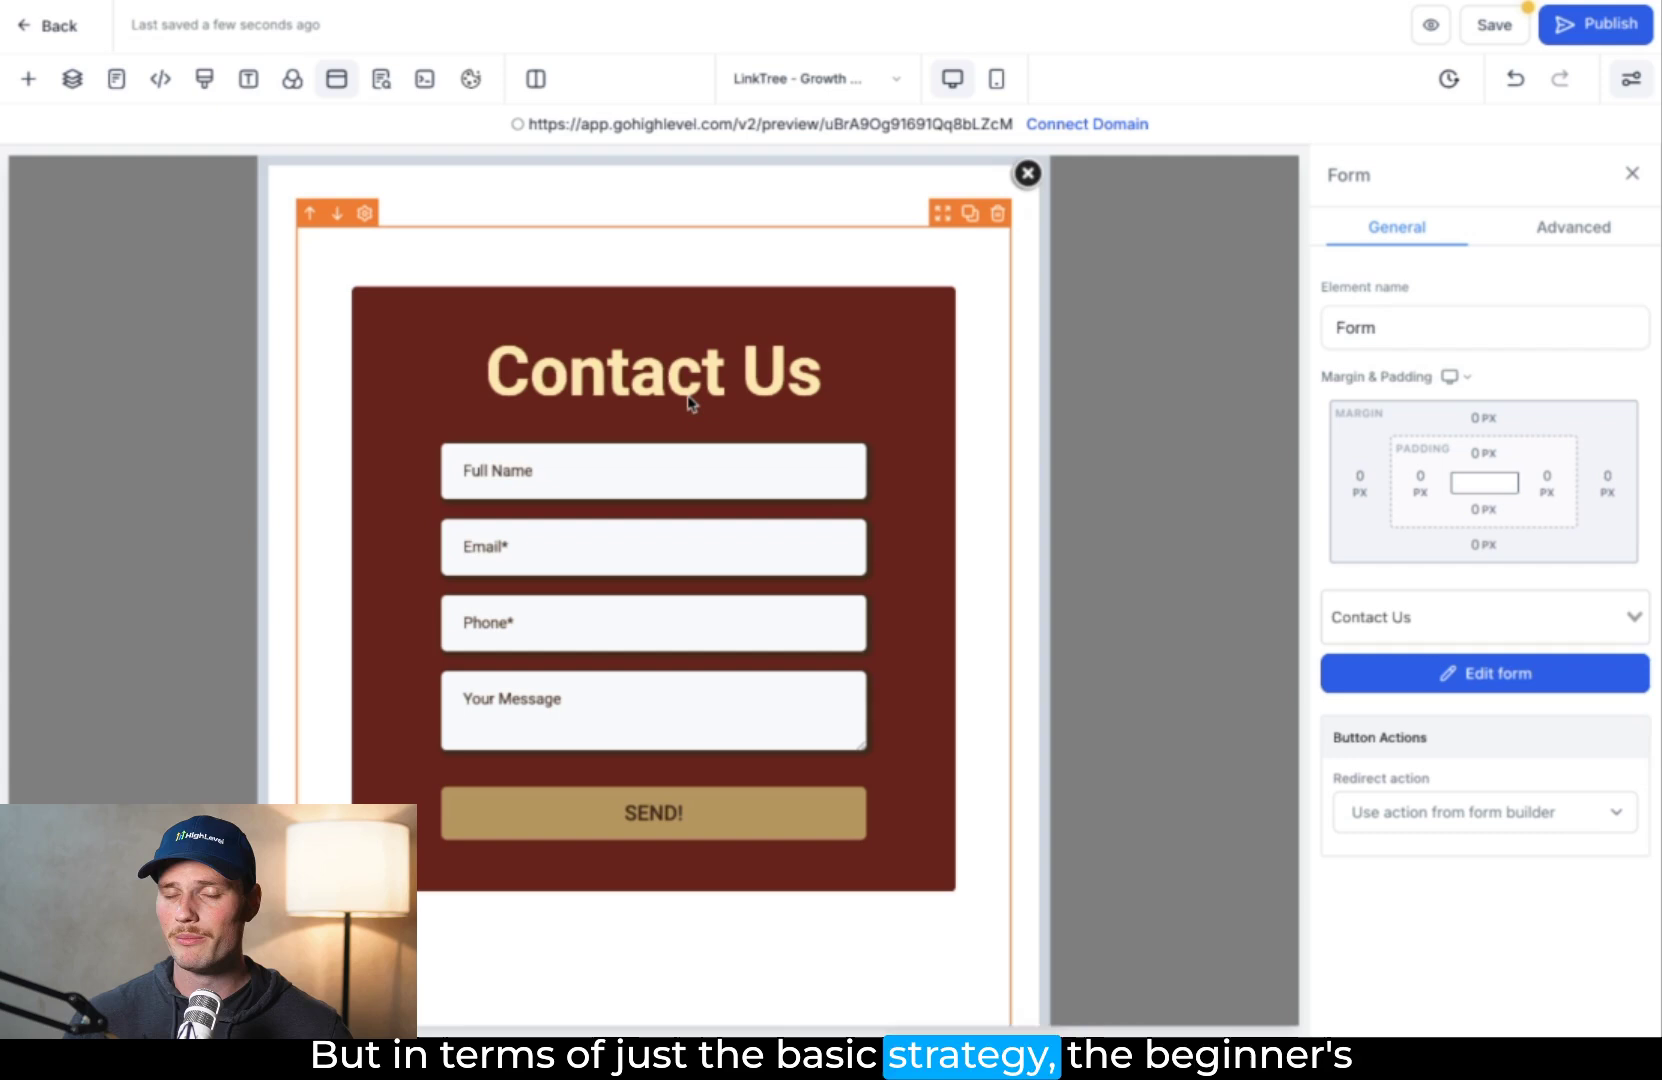
# Close the popup editor and save the Haplin's Flower Shop link page.
pyautogui.click(1028, 174)
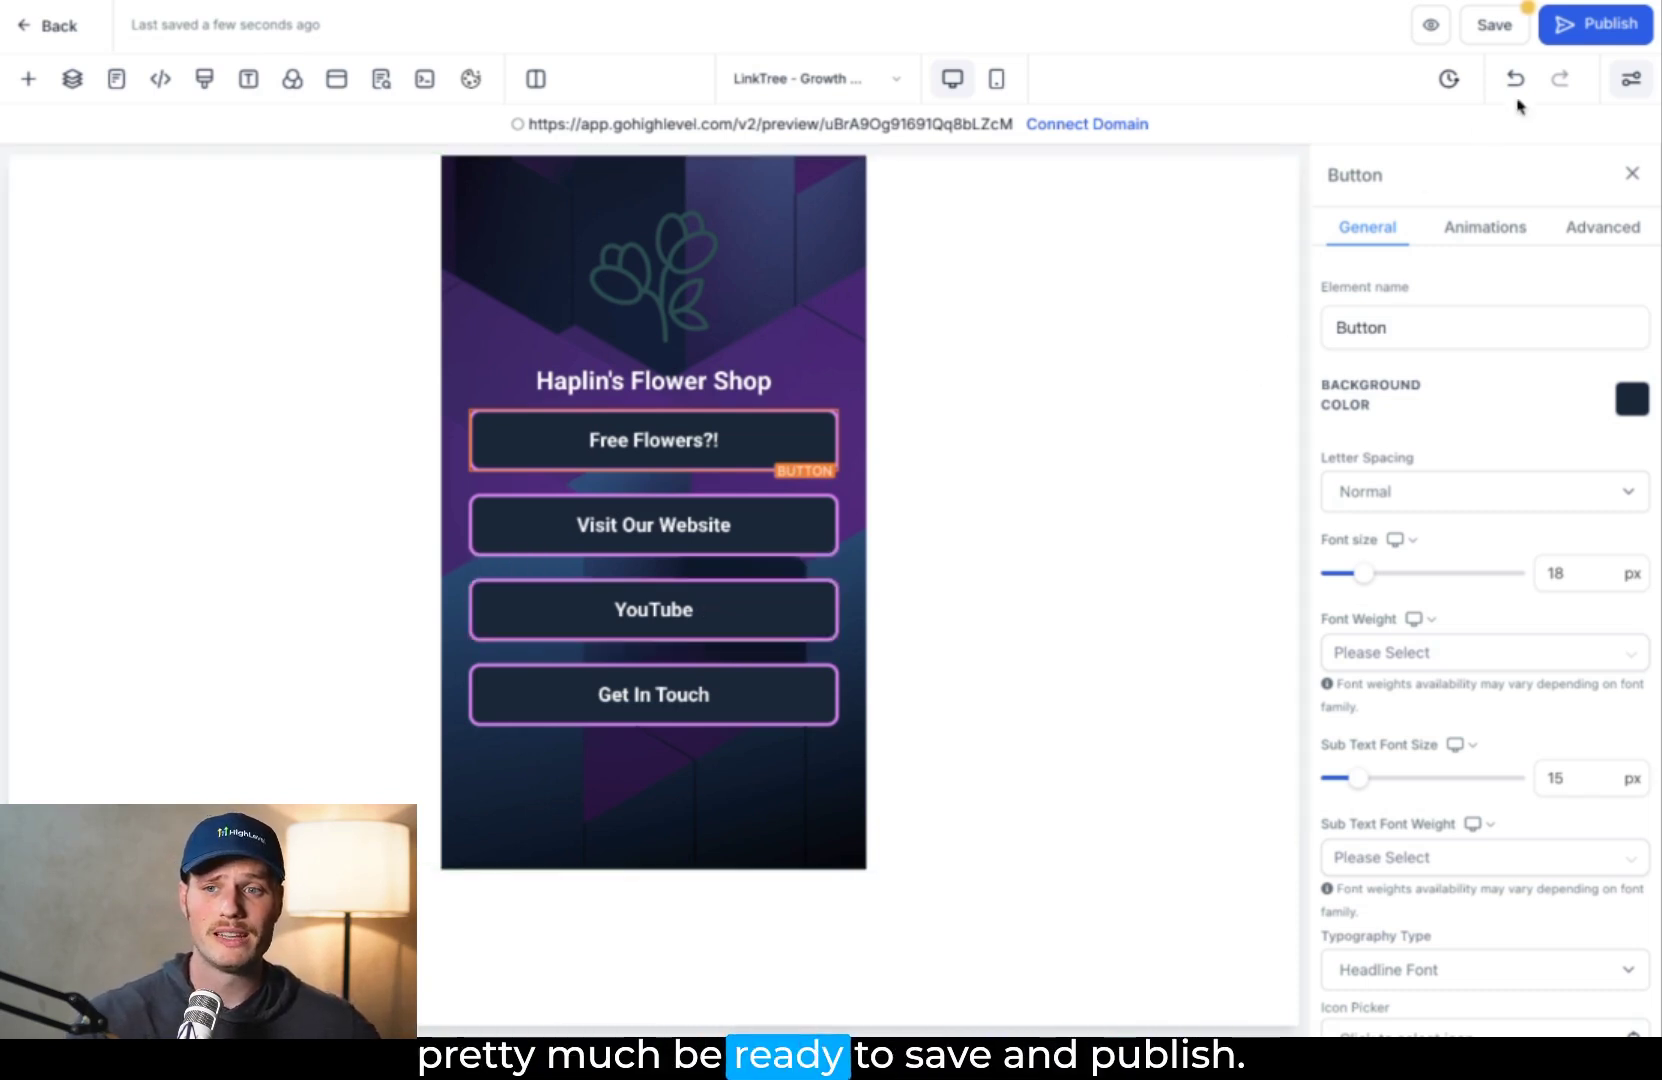
pyautogui.click(1495, 40)
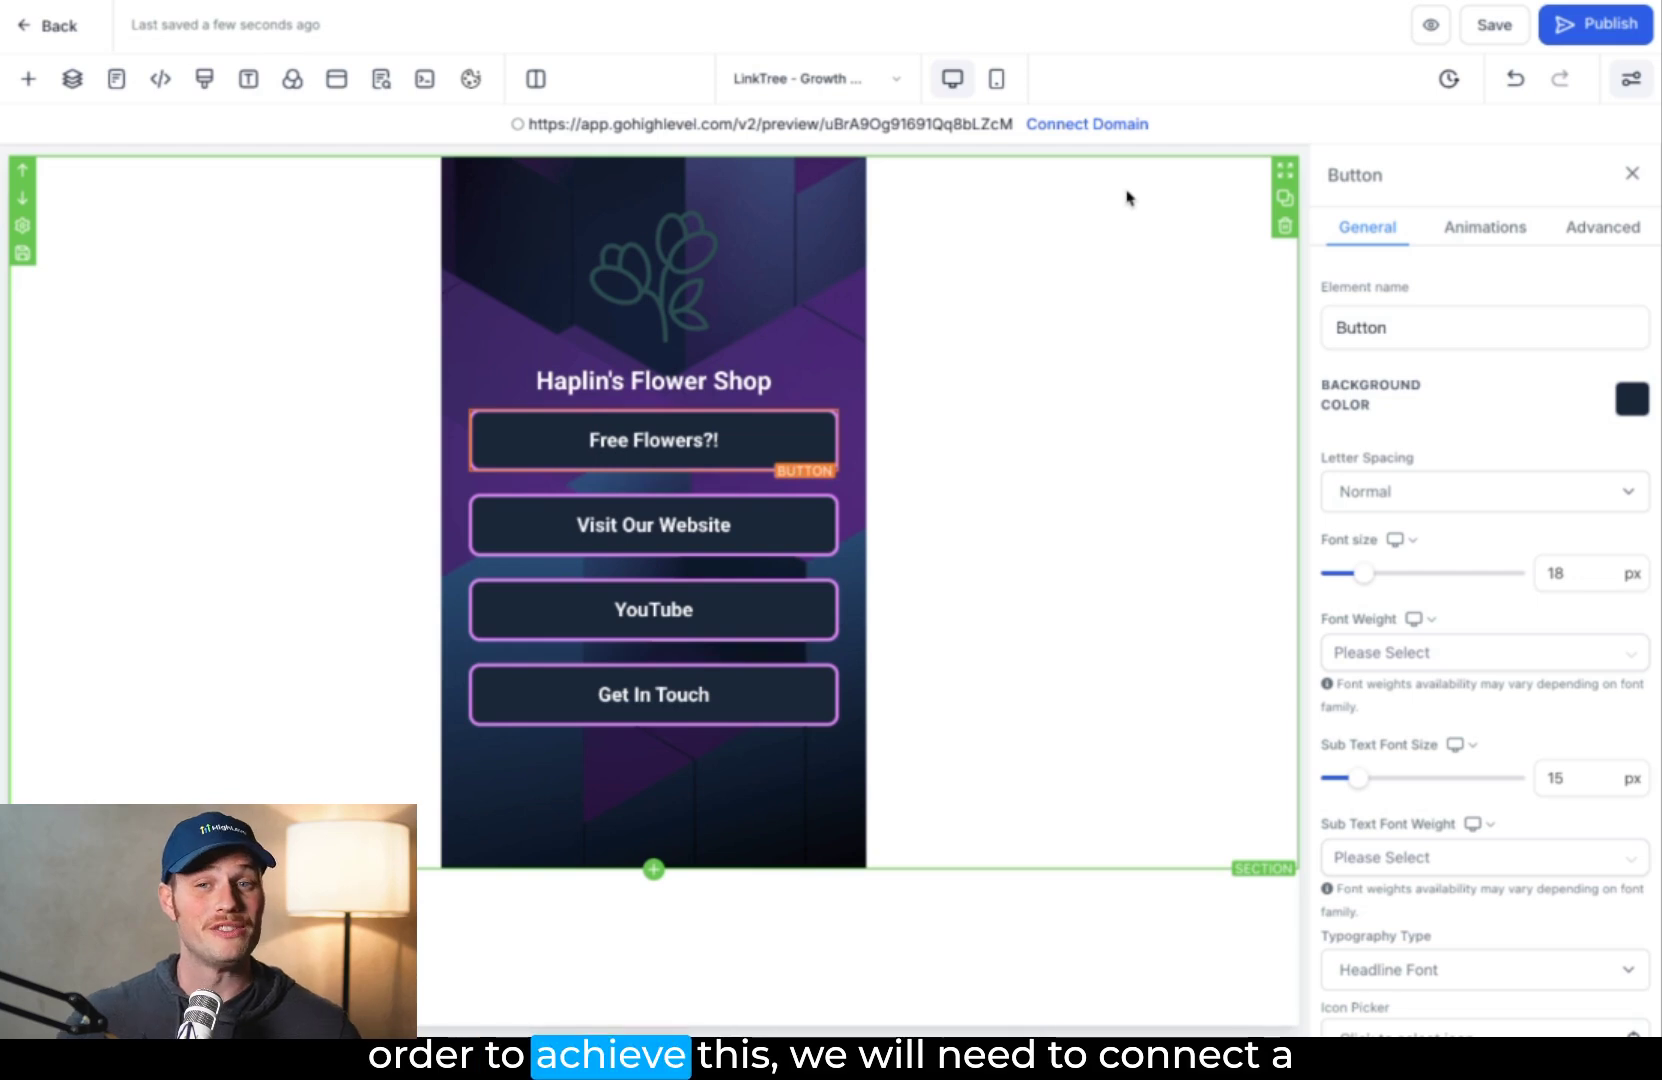
# Check which domains are available for publishing the page as a live link.
pyautogui.click(1095, 127)
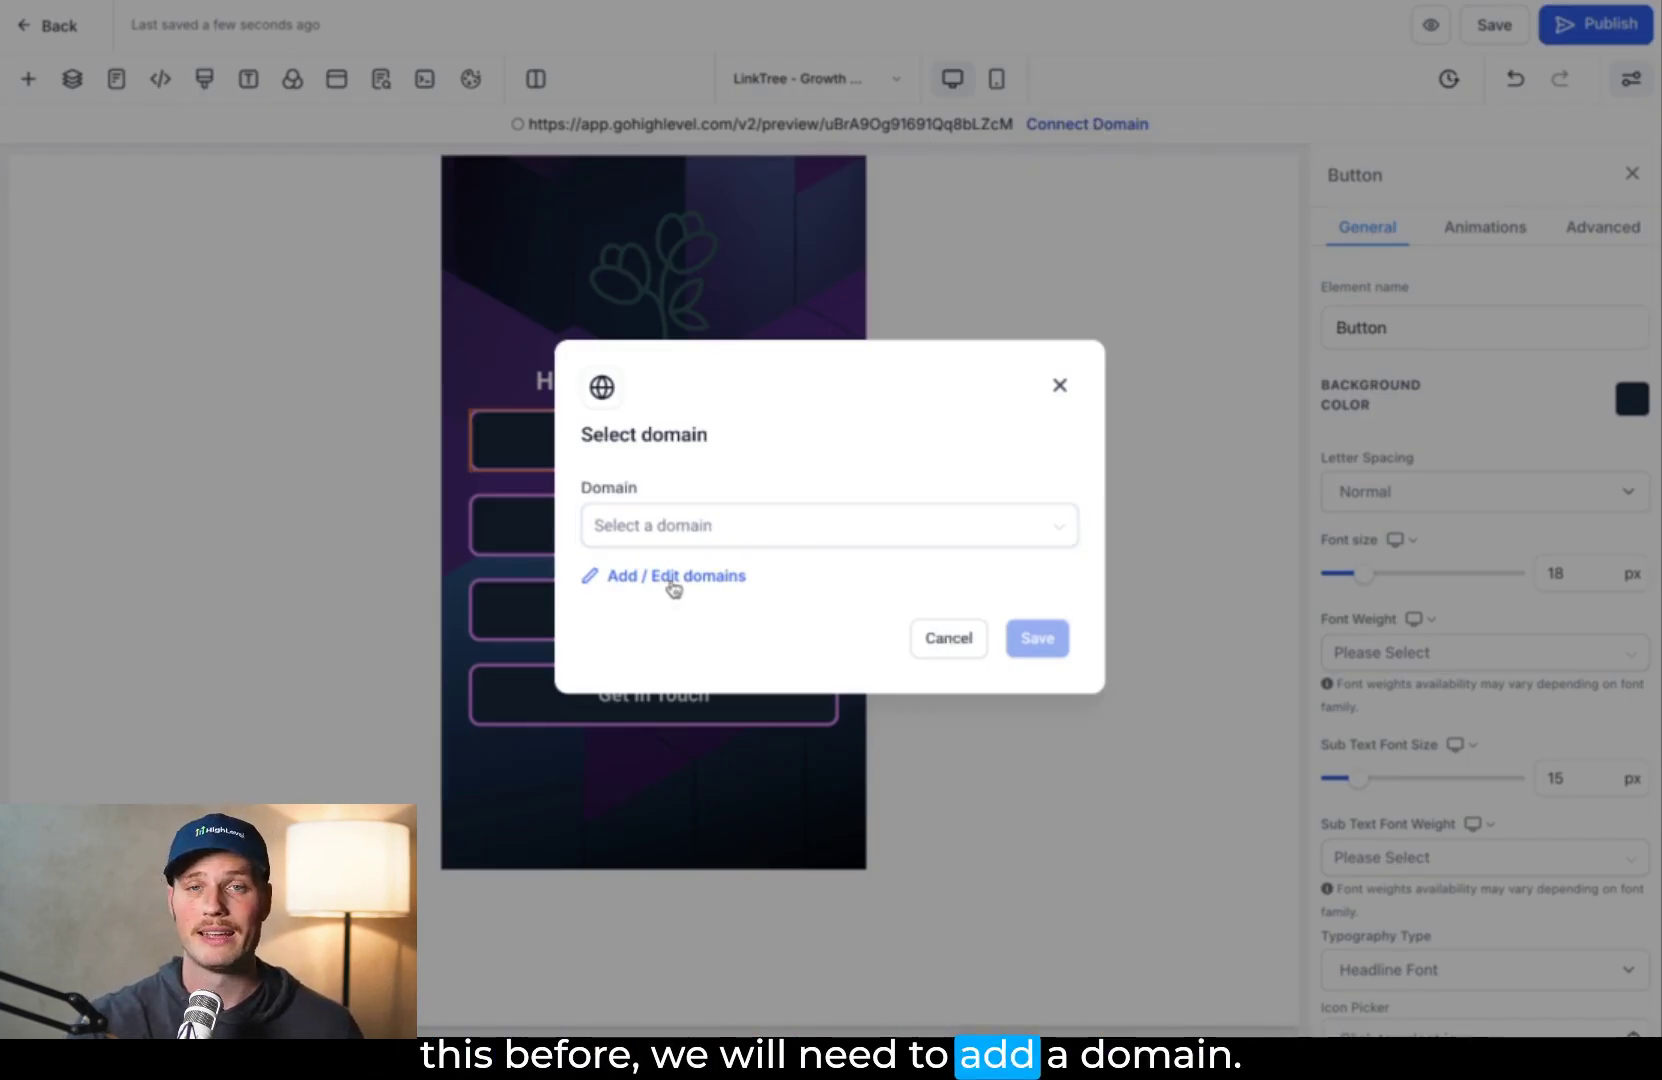
pyautogui.click(741, 547)
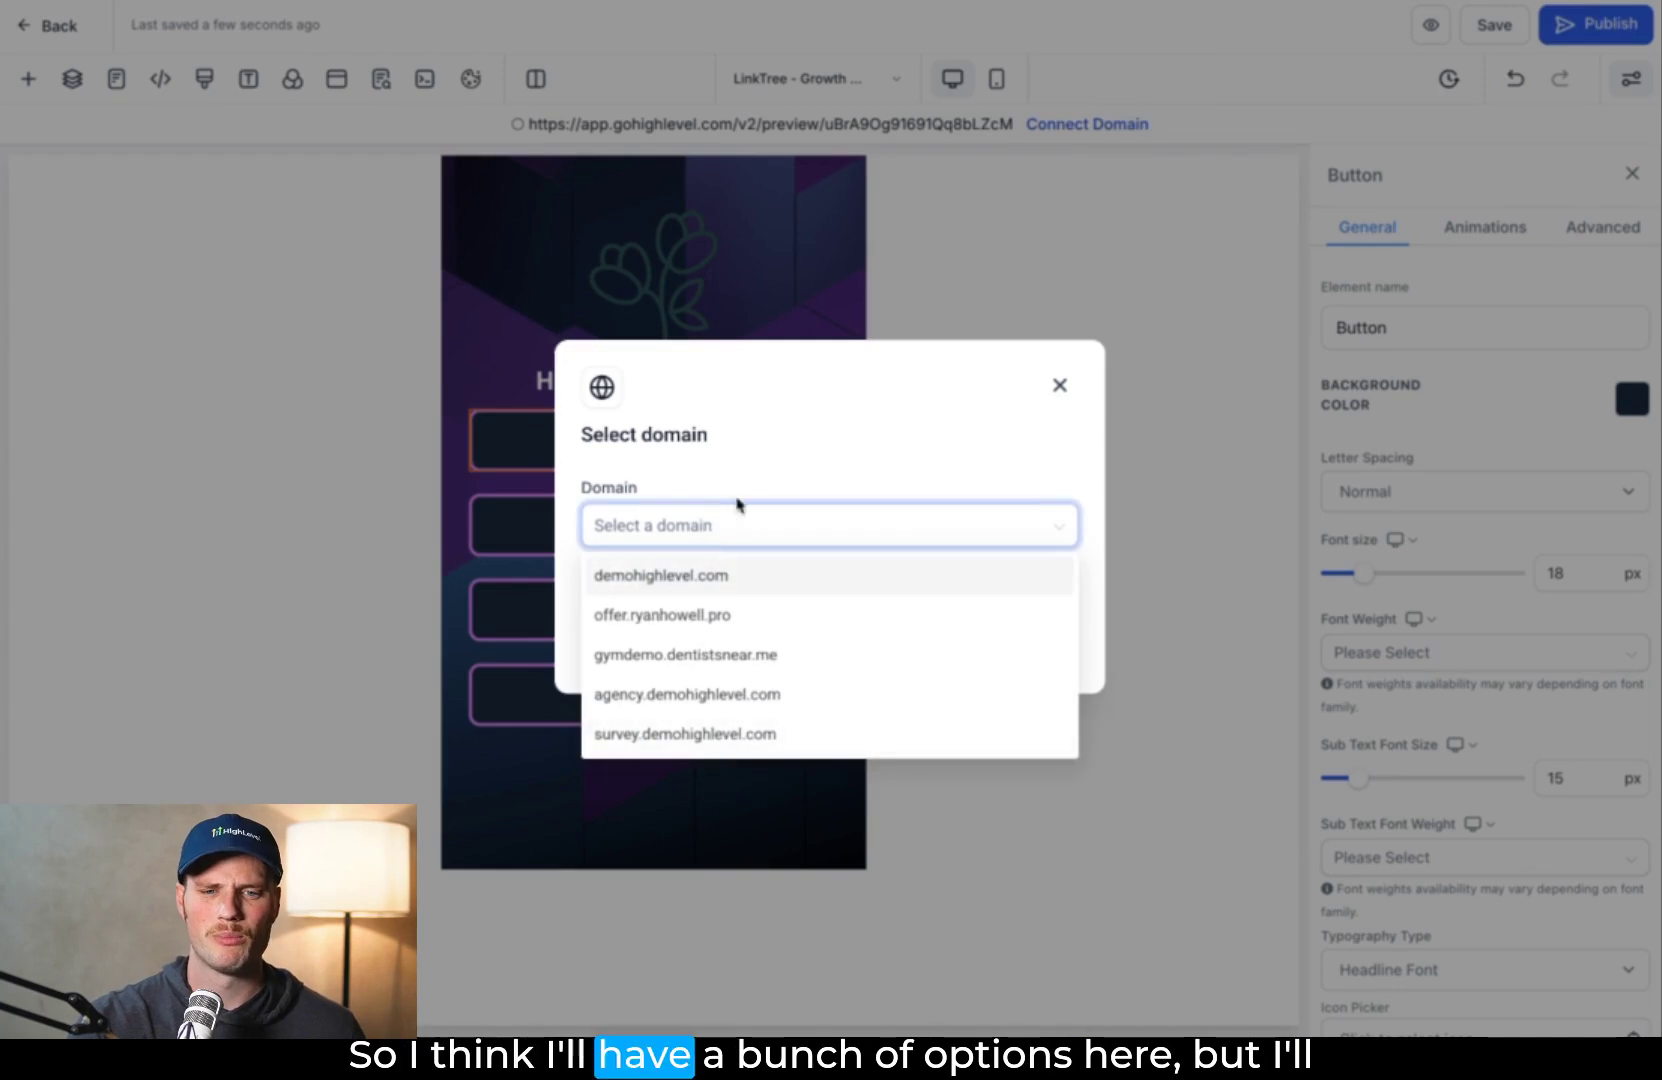
pyautogui.click(768, 438)
pyautogui.click(643, 587)
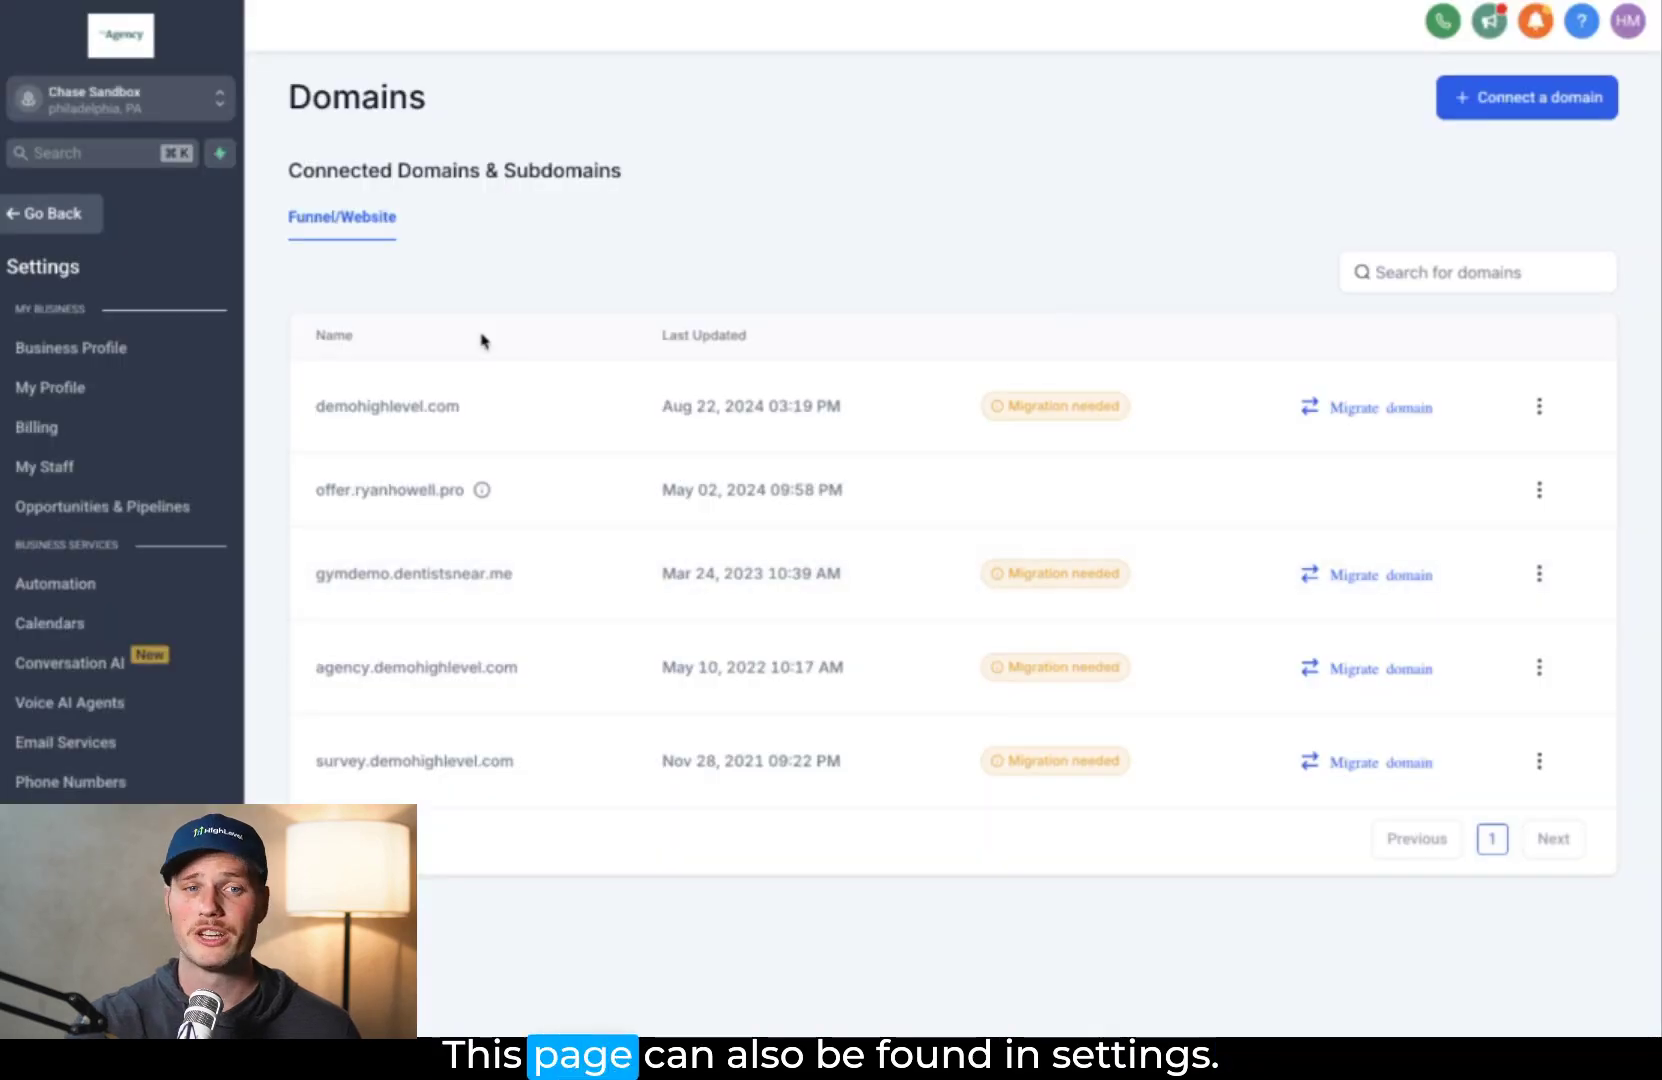
# Go to the account Settings and open the Domains page.
pyautogui.click(46, 214)
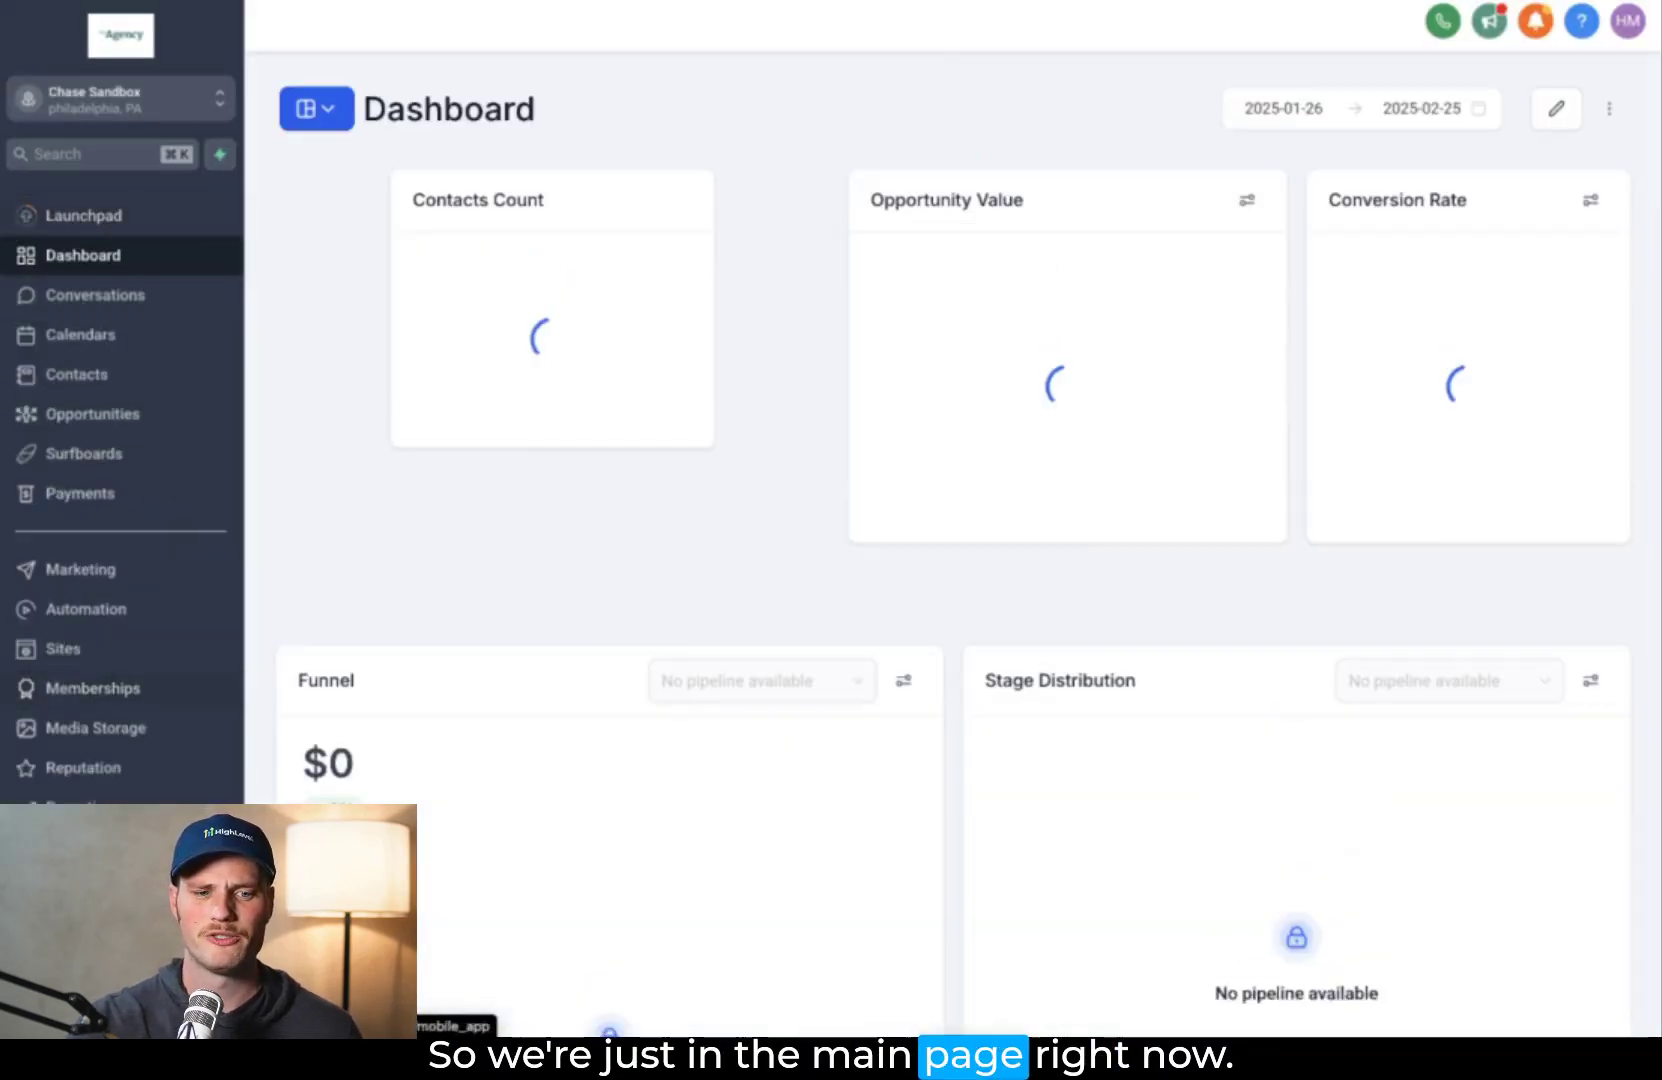
pyautogui.click(60, 1005)
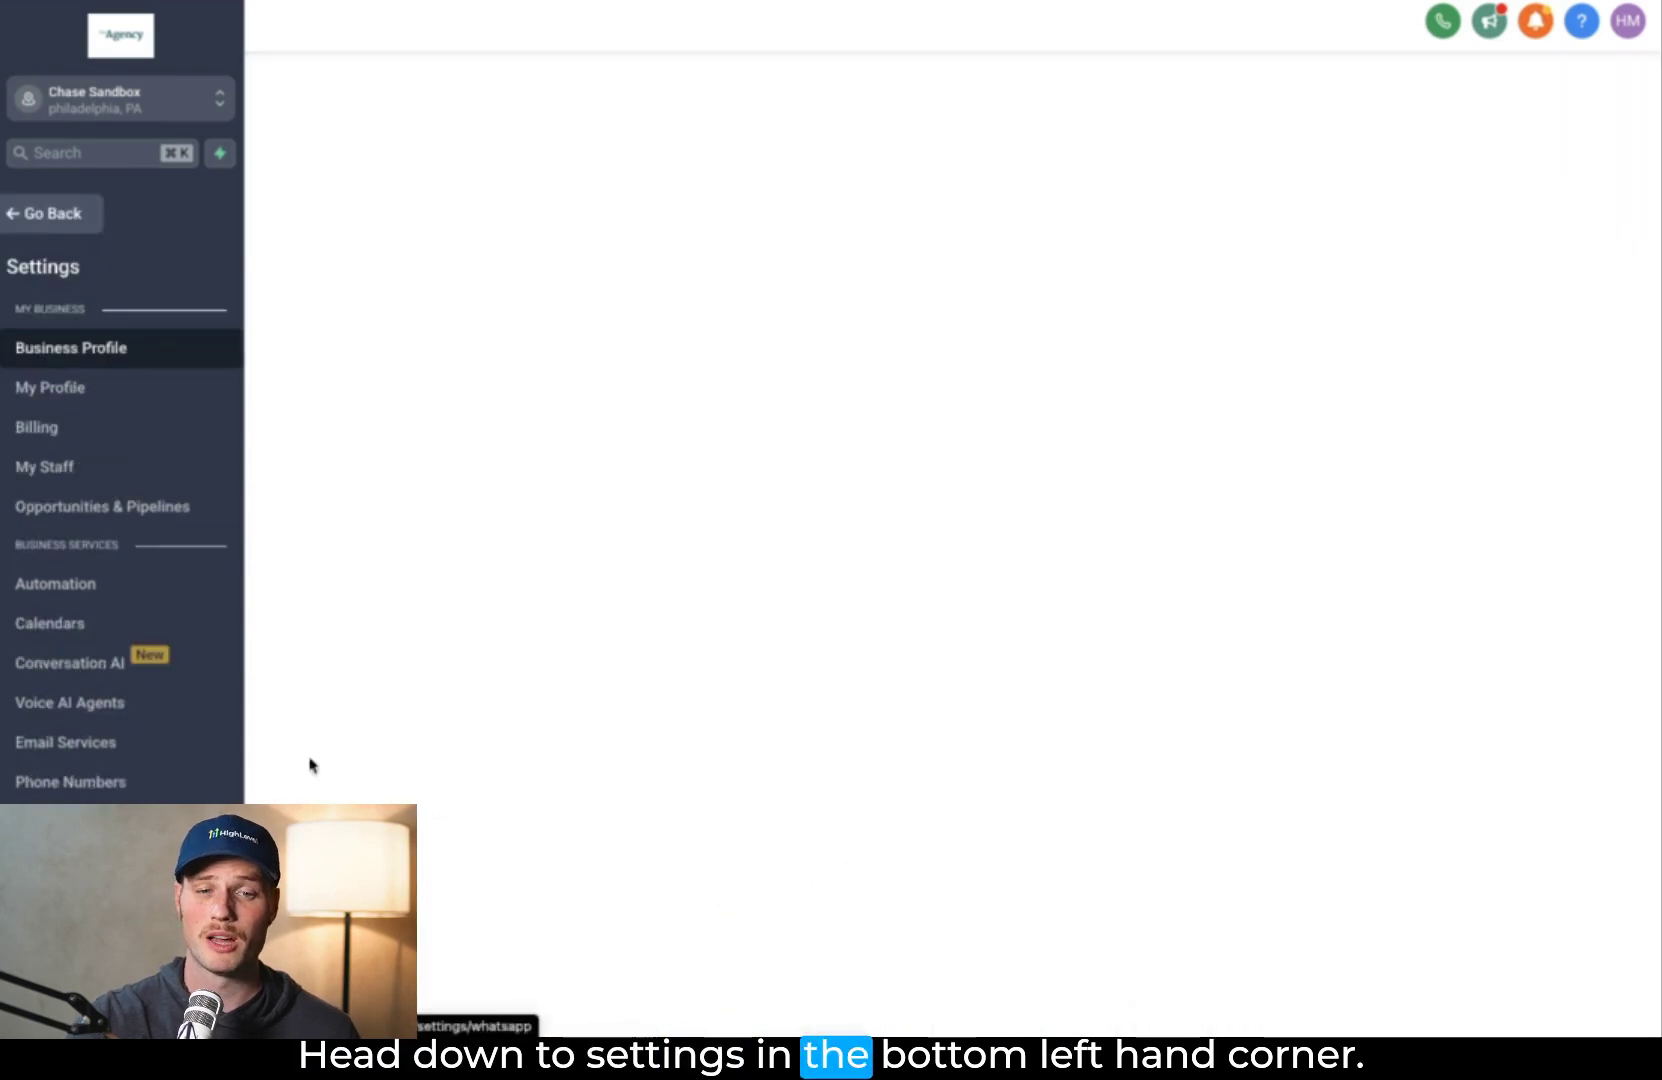
pyautogui.scroll(-3, 120, 650)
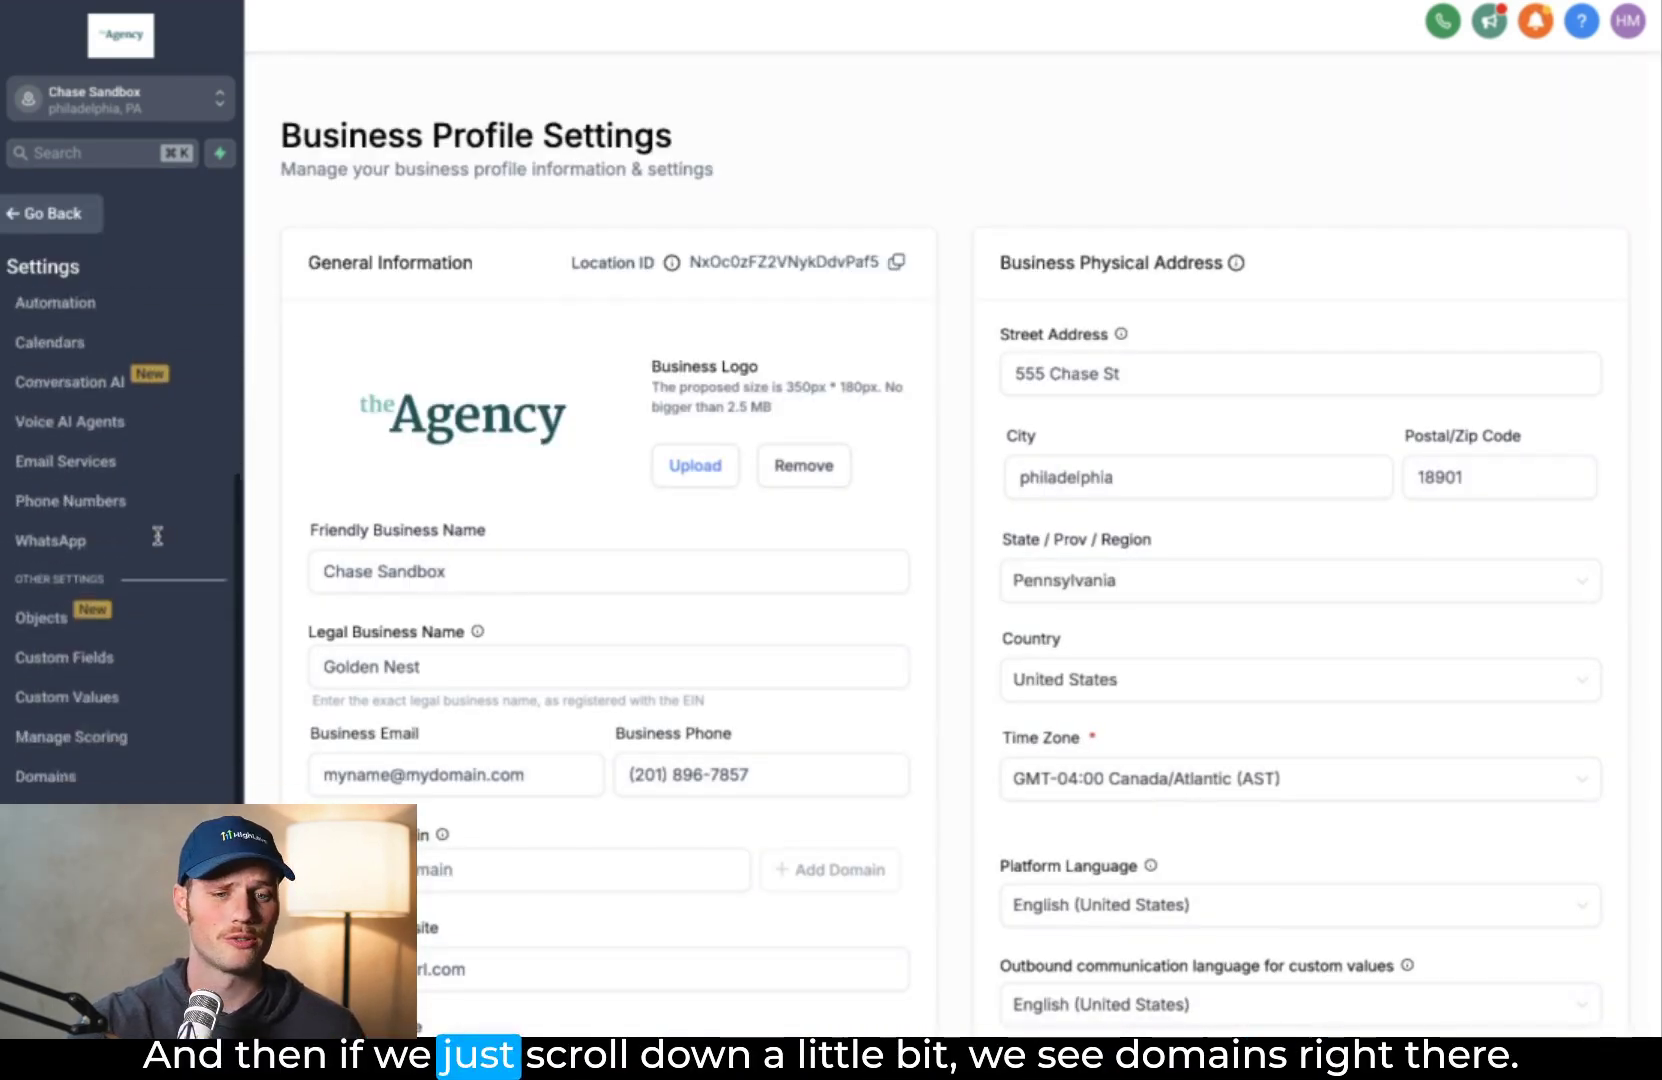
pyautogui.click(60, 745)
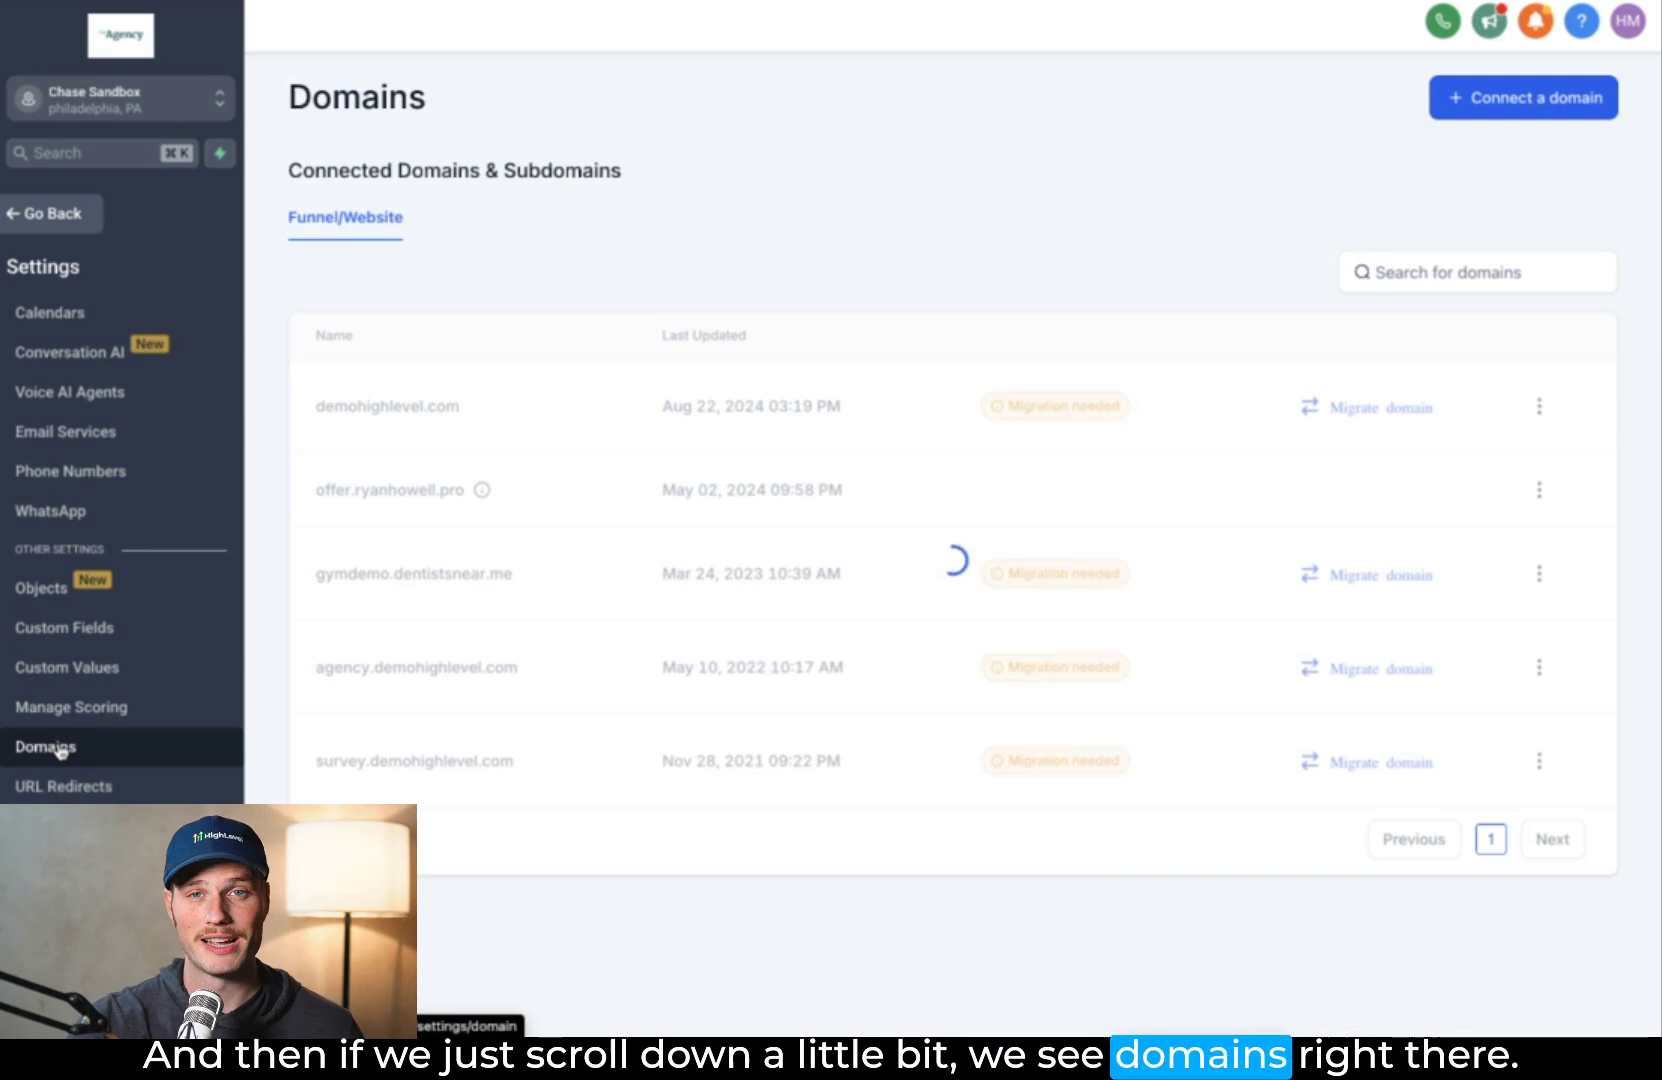
pyautogui.click(1514, 100)
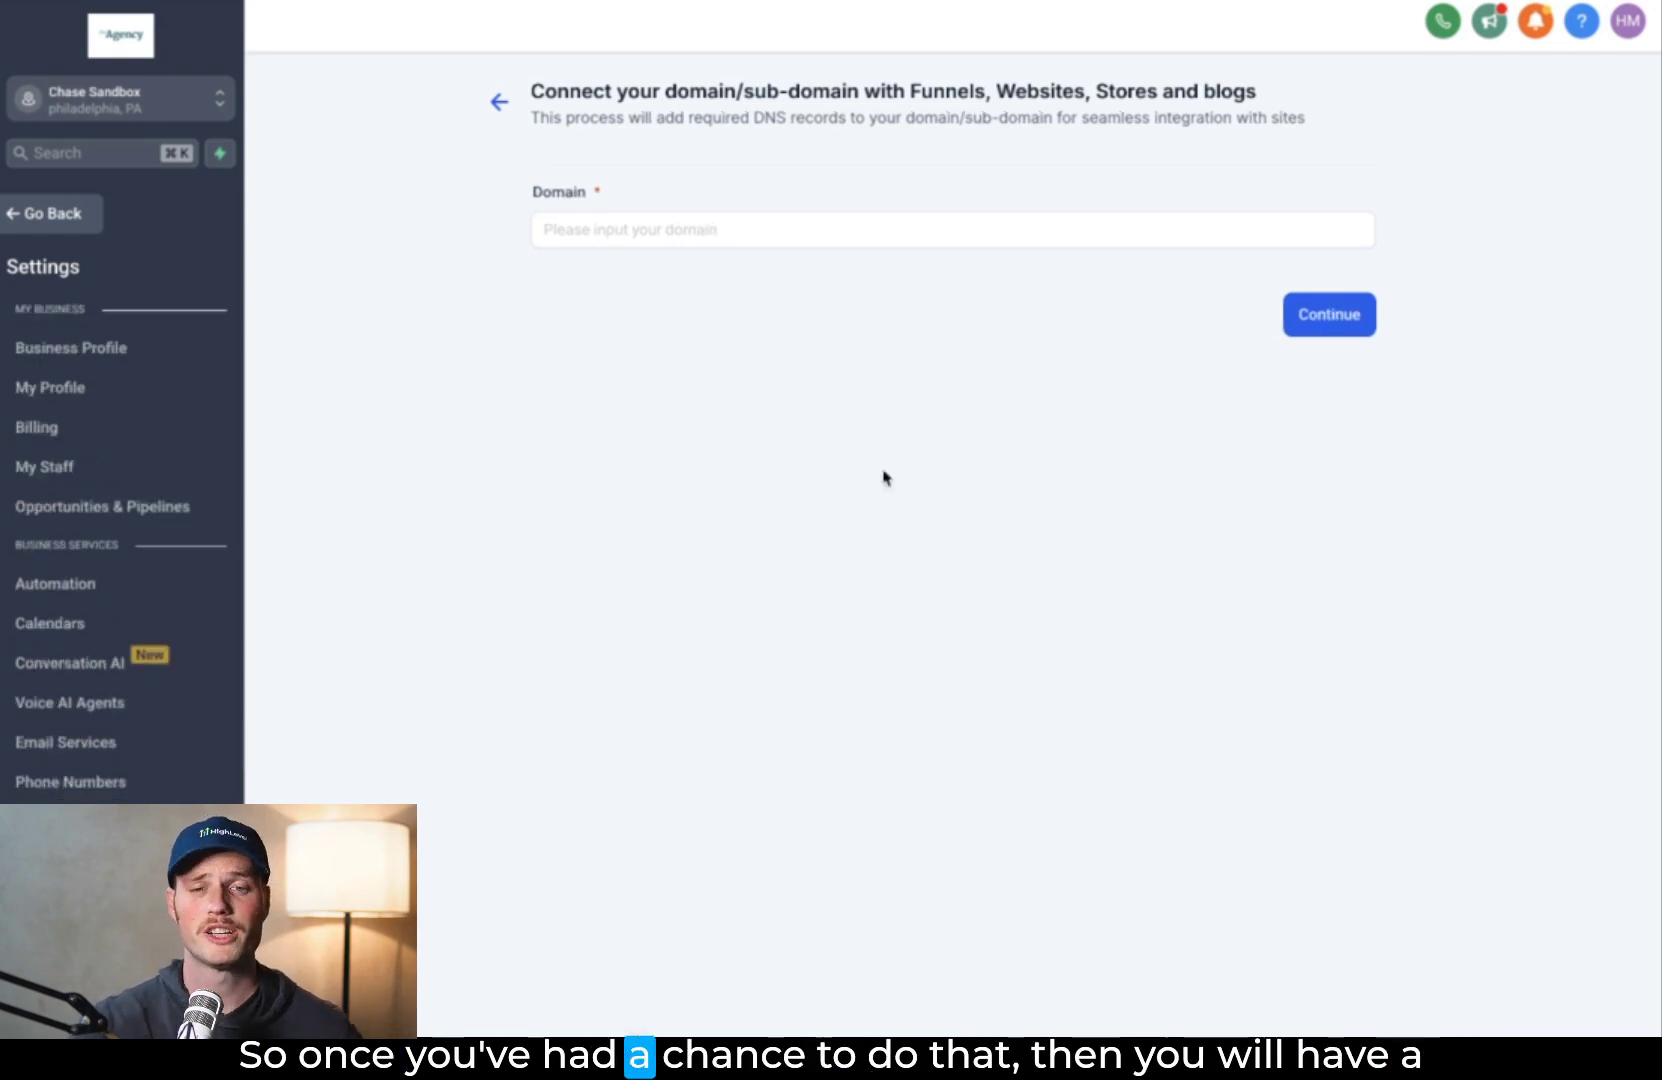
# Note the demohighlevel.com domain, then open the LinkTree - Growth Marketing website under Sites.
pyautogui.click(499, 101)
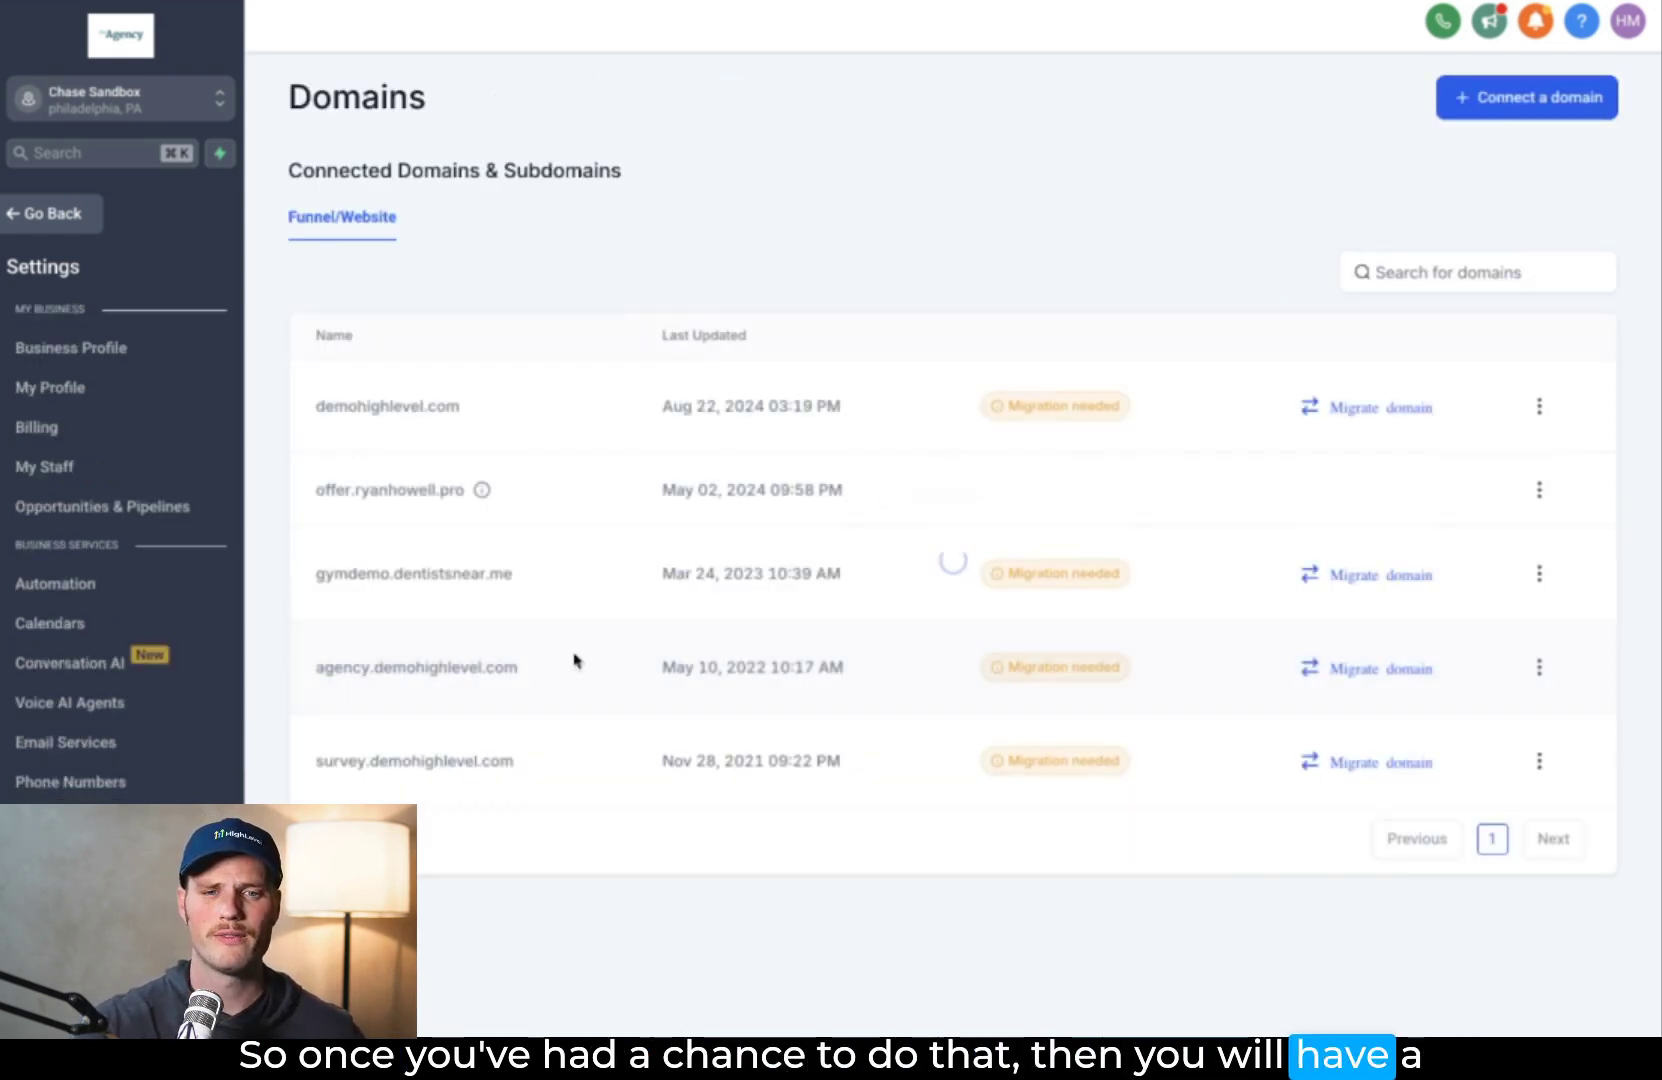
pyautogui.moveTo(324, 409); pyautogui.dragTo(527, 419)
pyautogui.click(527, 419)
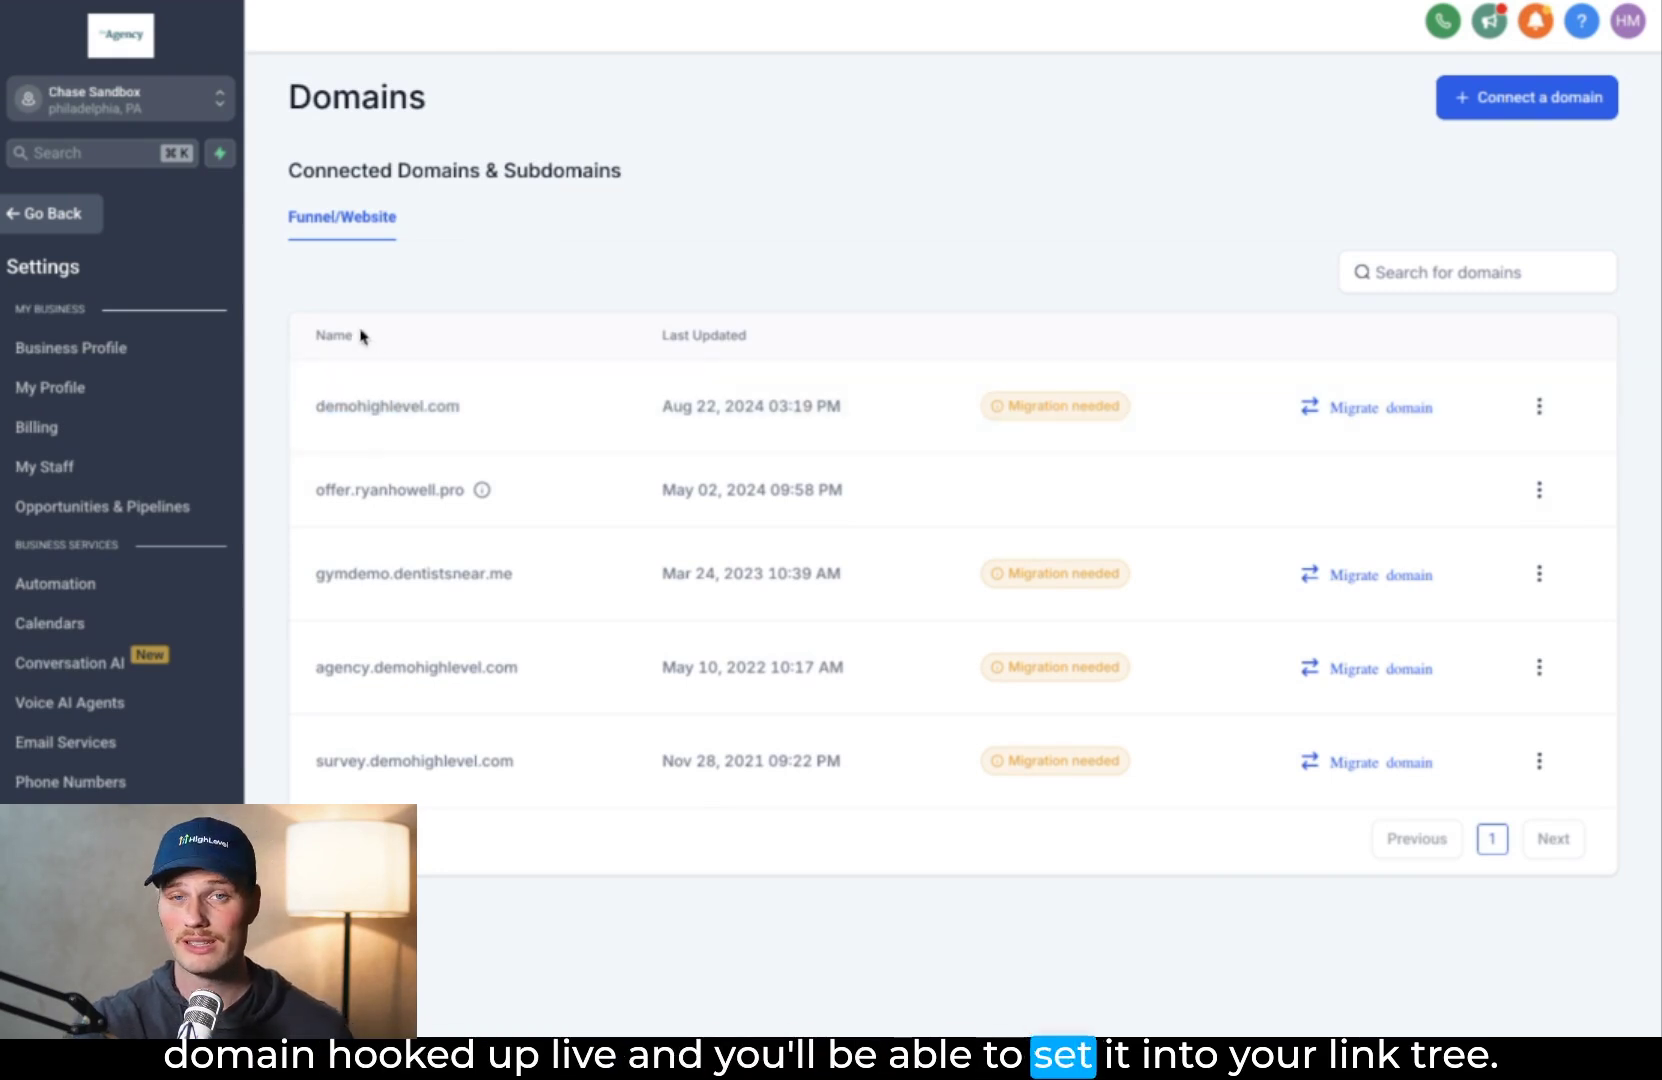
pyautogui.click(80, 230)
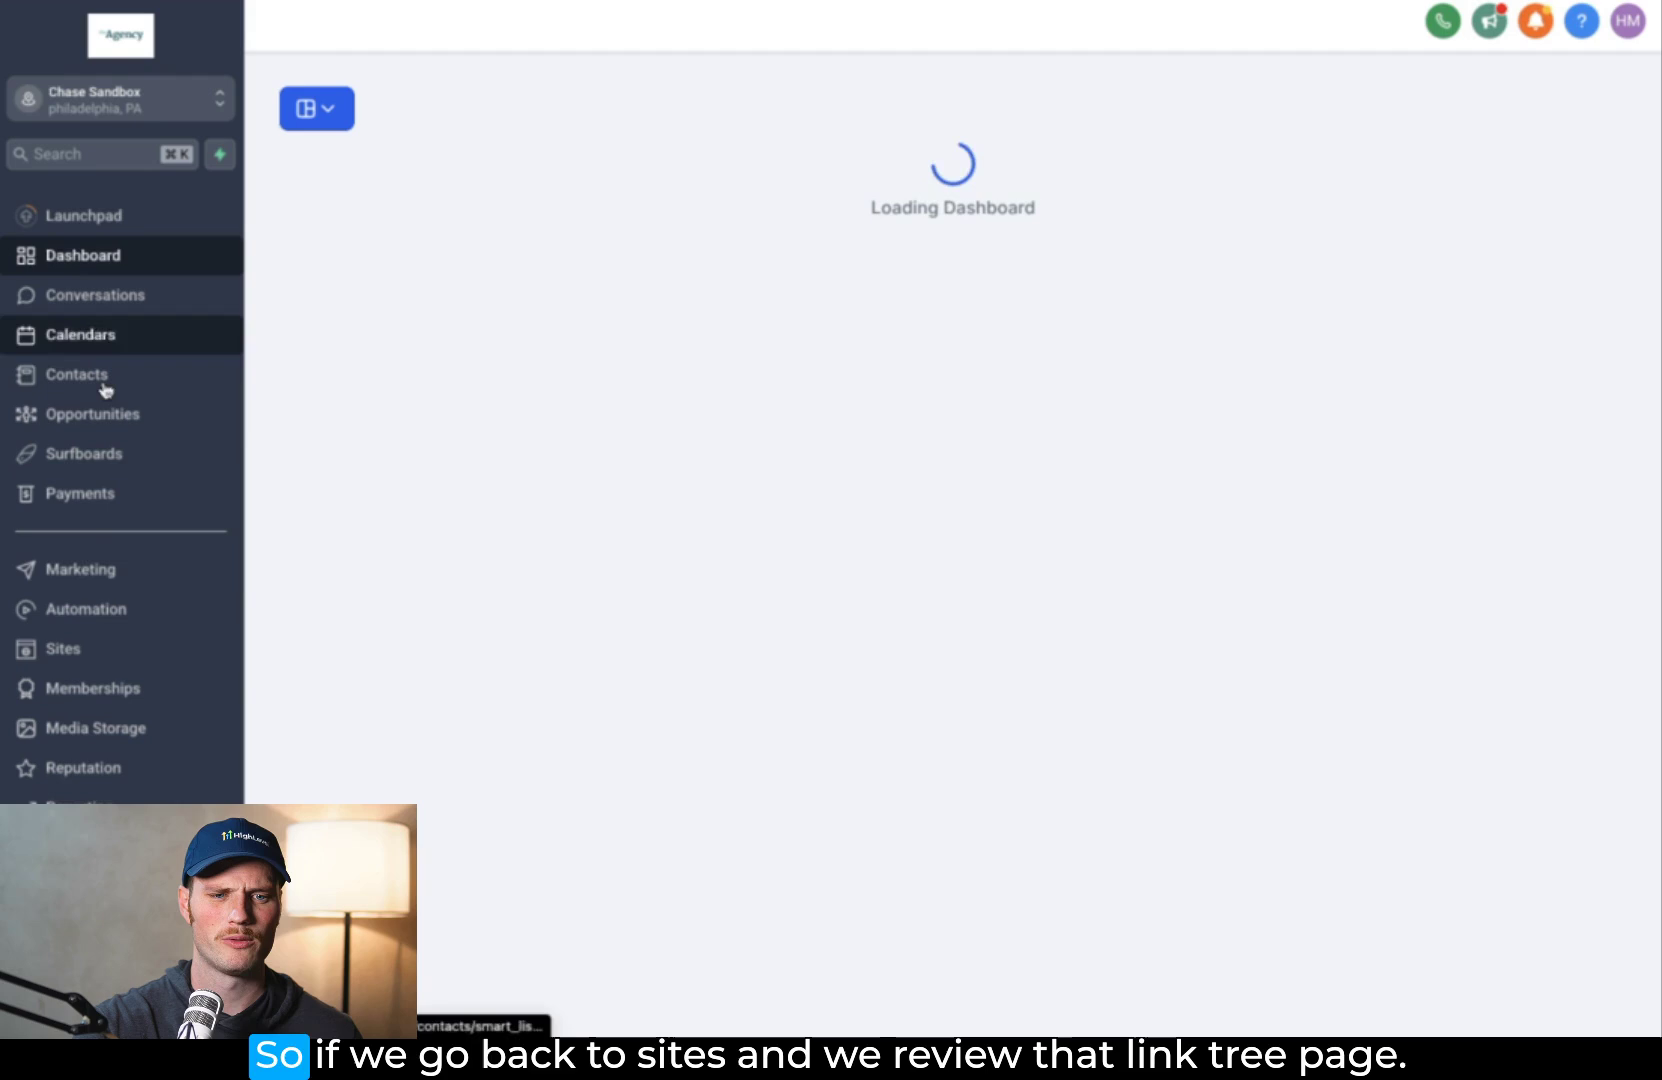
pyautogui.click(63, 650)
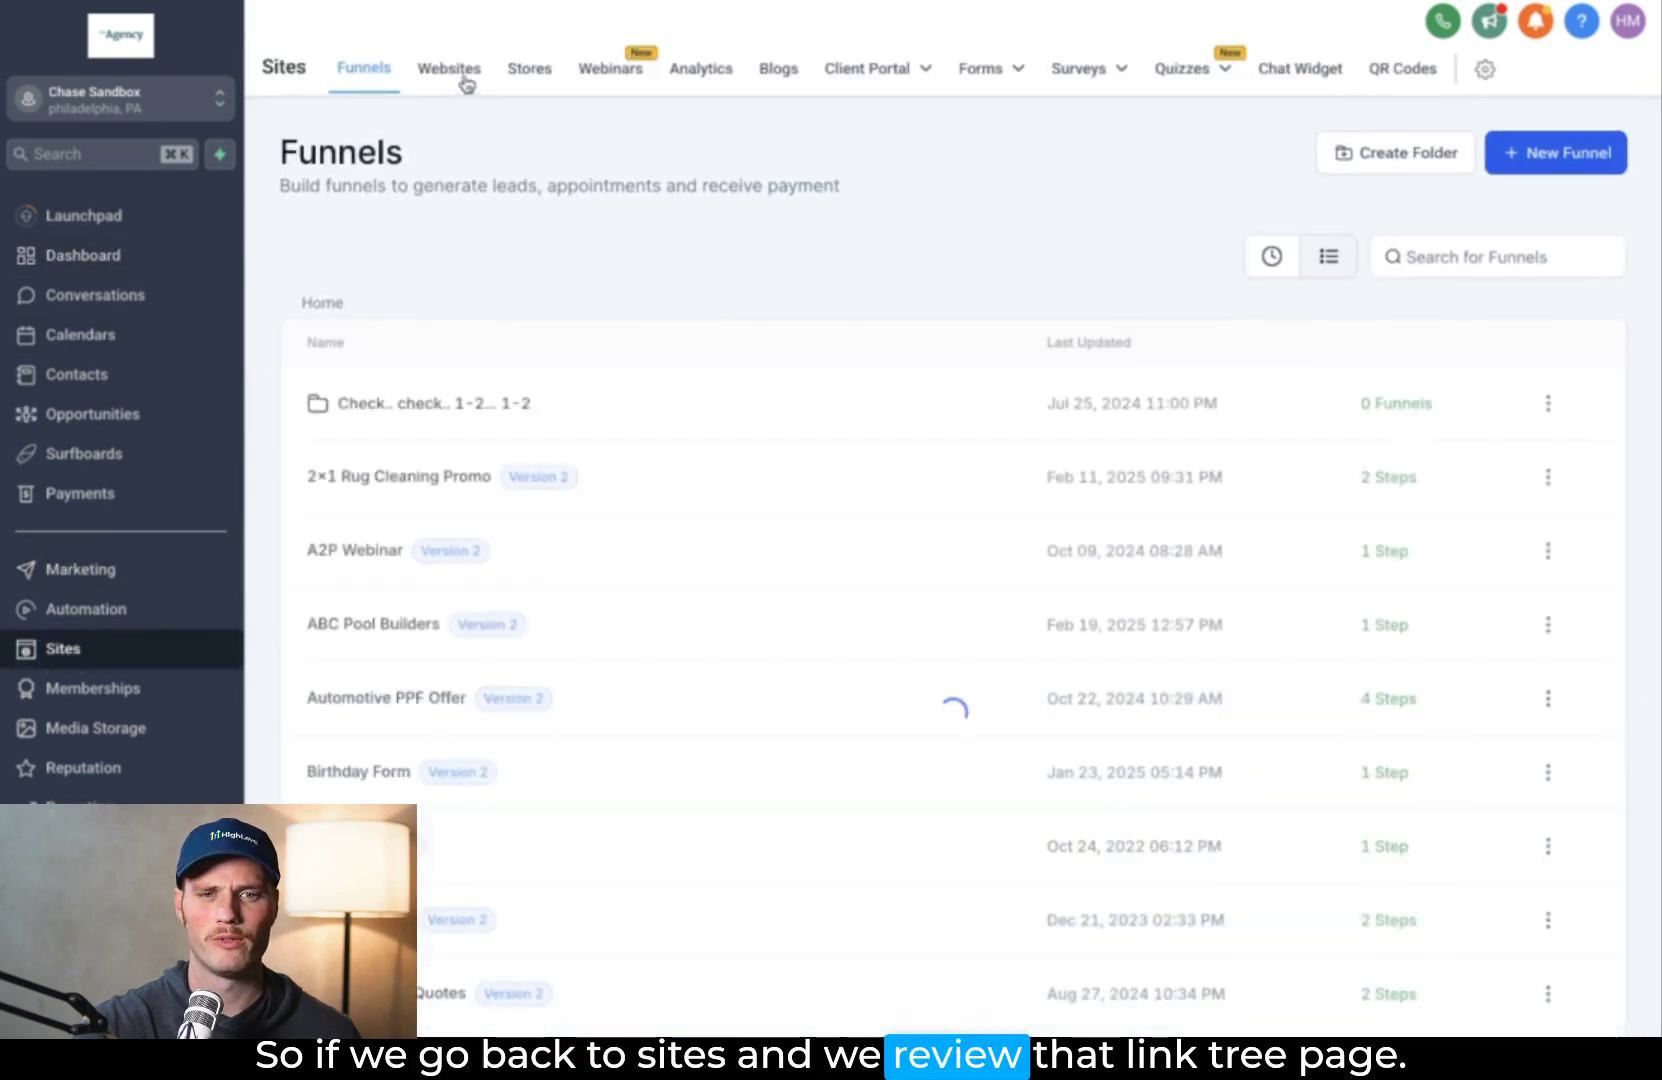
pyautogui.click(449, 68)
pyautogui.click(1271, 256)
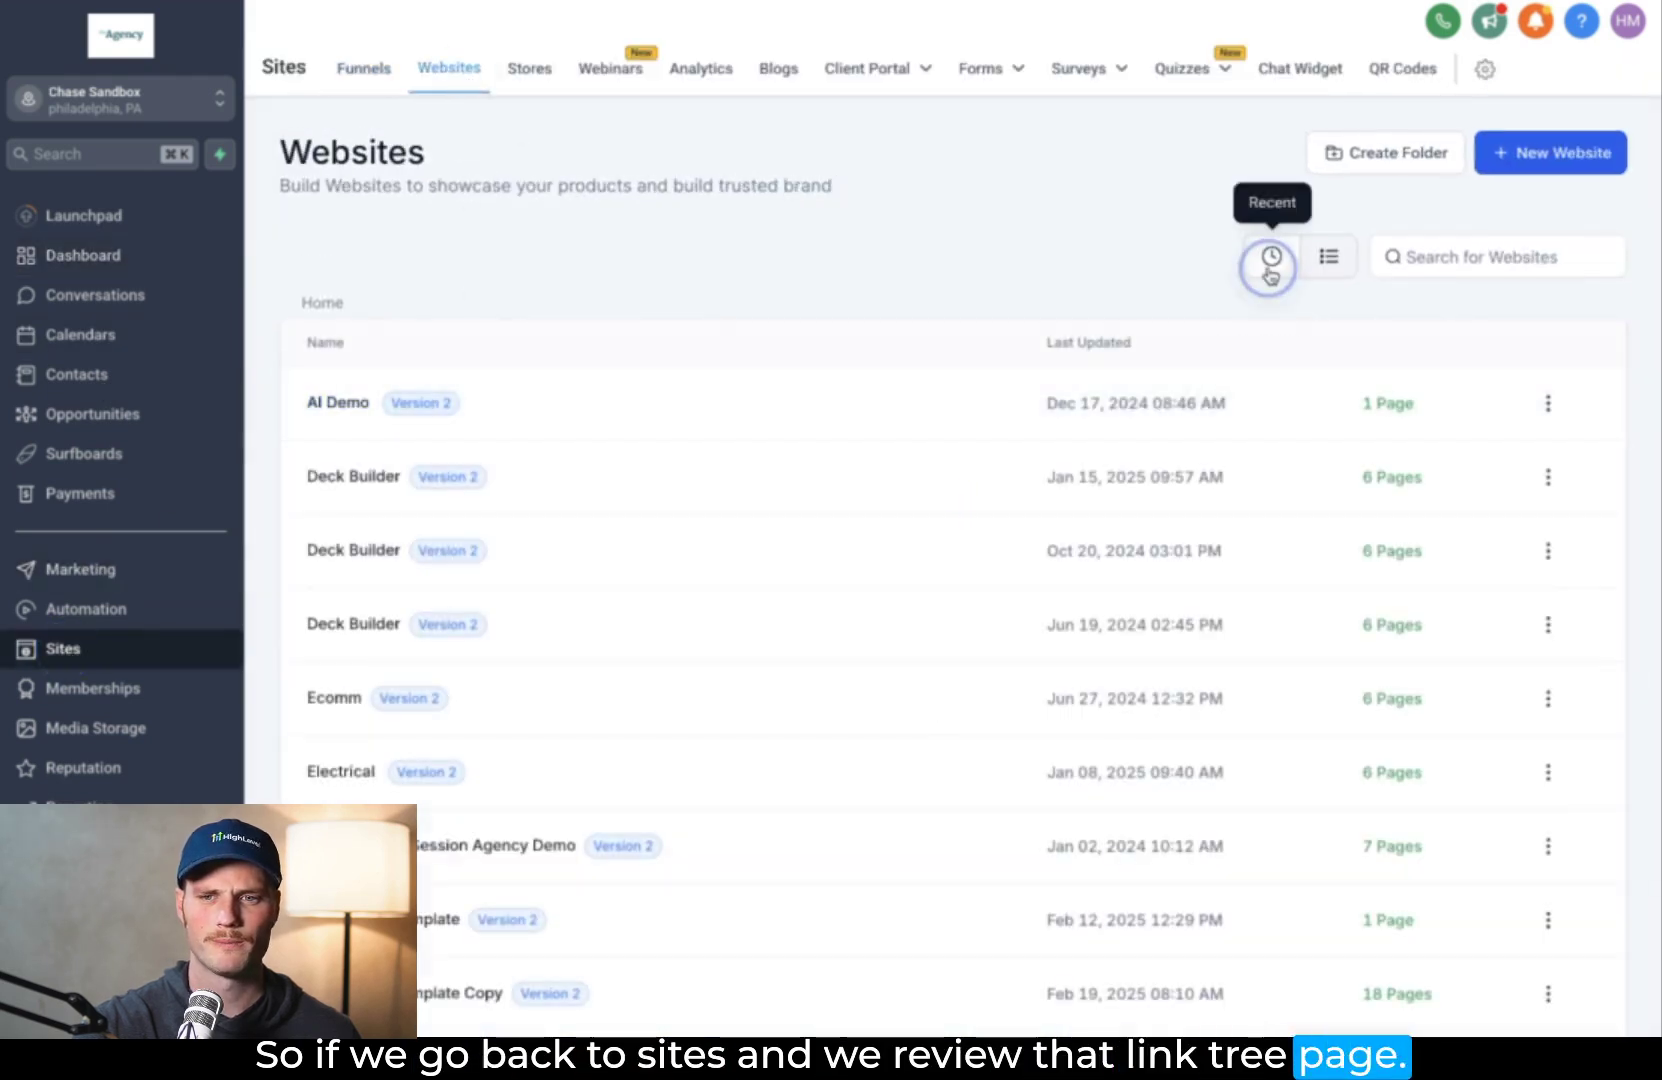
pyautogui.click(395, 416)
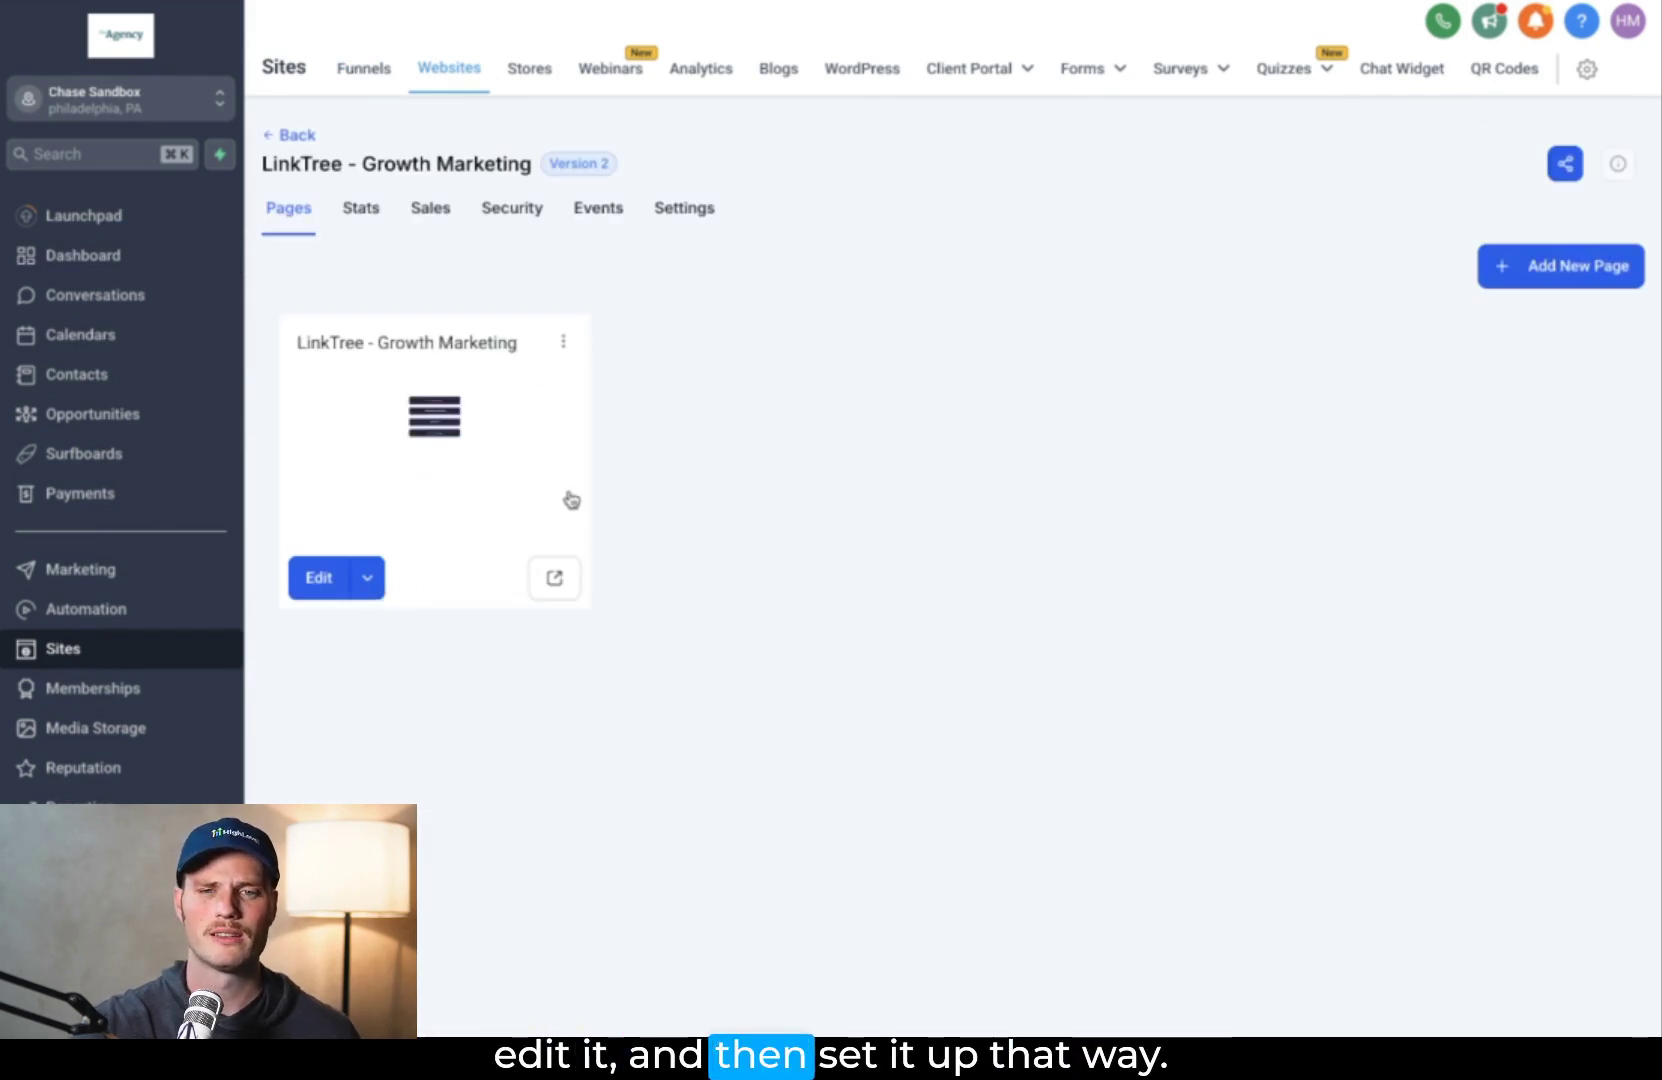
# Set demohighlevel.com as the website's domain and save its settings.
pyautogui.click(690, 226)
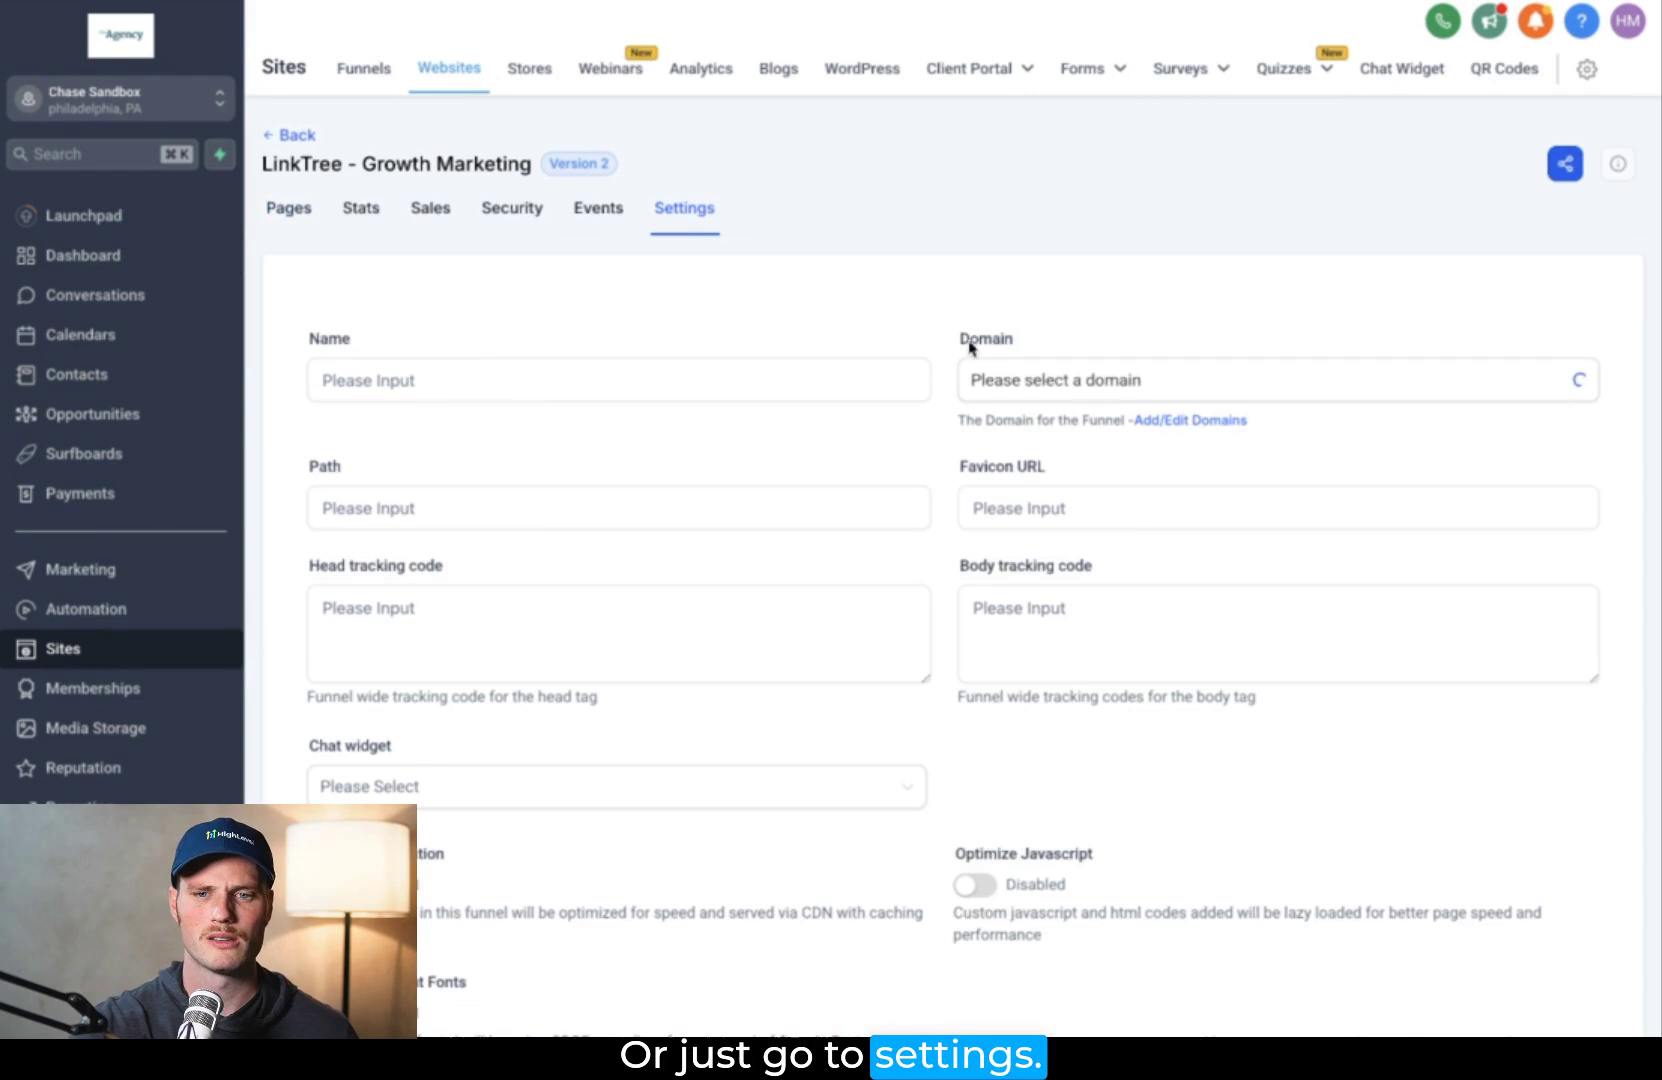
pyautogui.click(1140, 382)
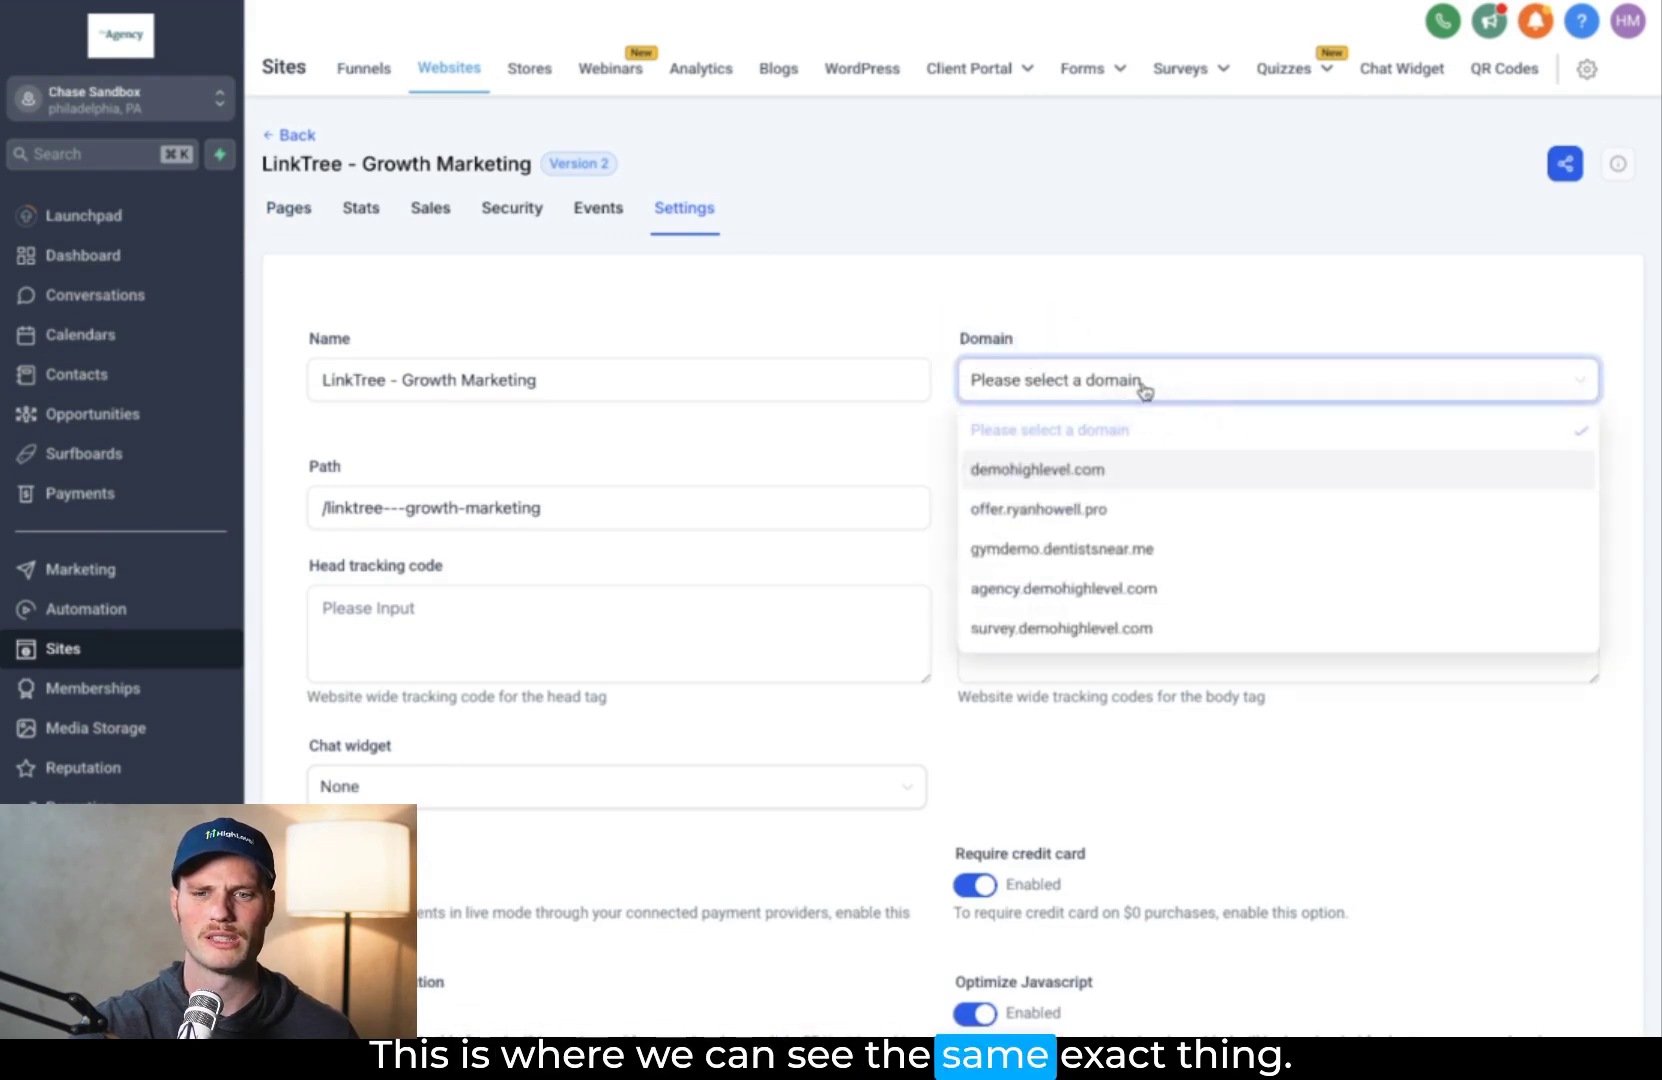
pyautogui.click(1083, 478)
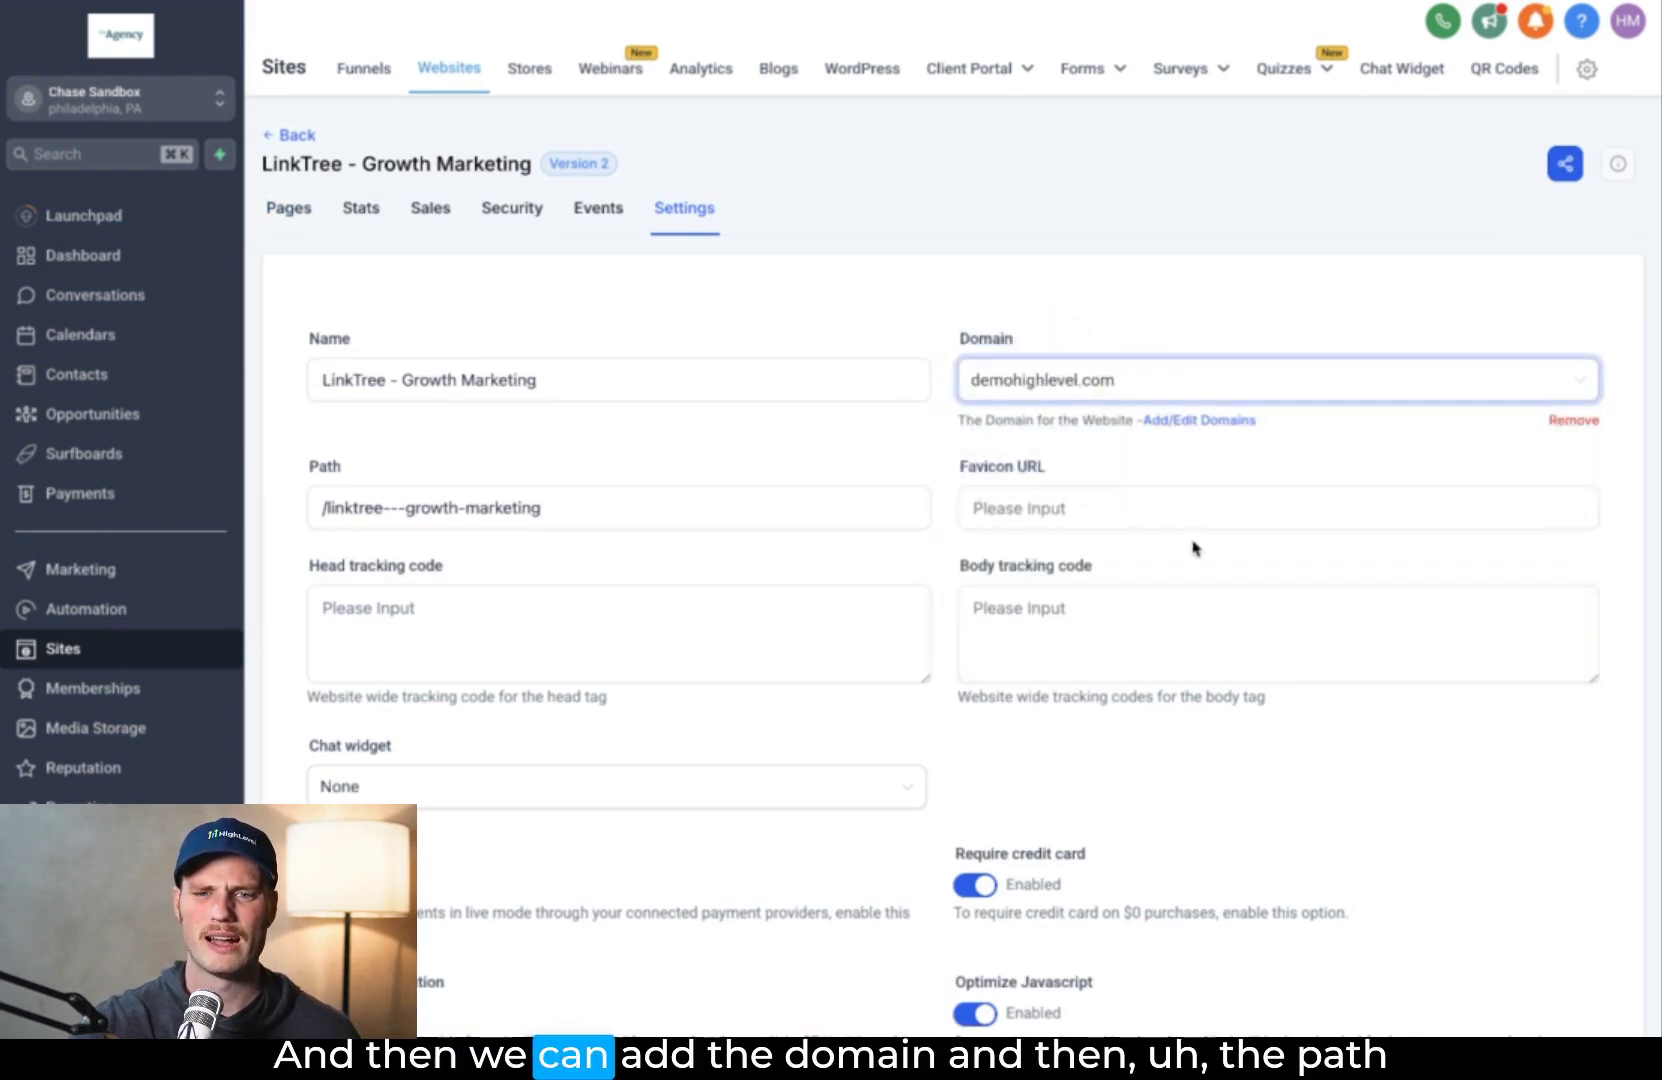
pyautogui.scroll(-3, 1185, 550)
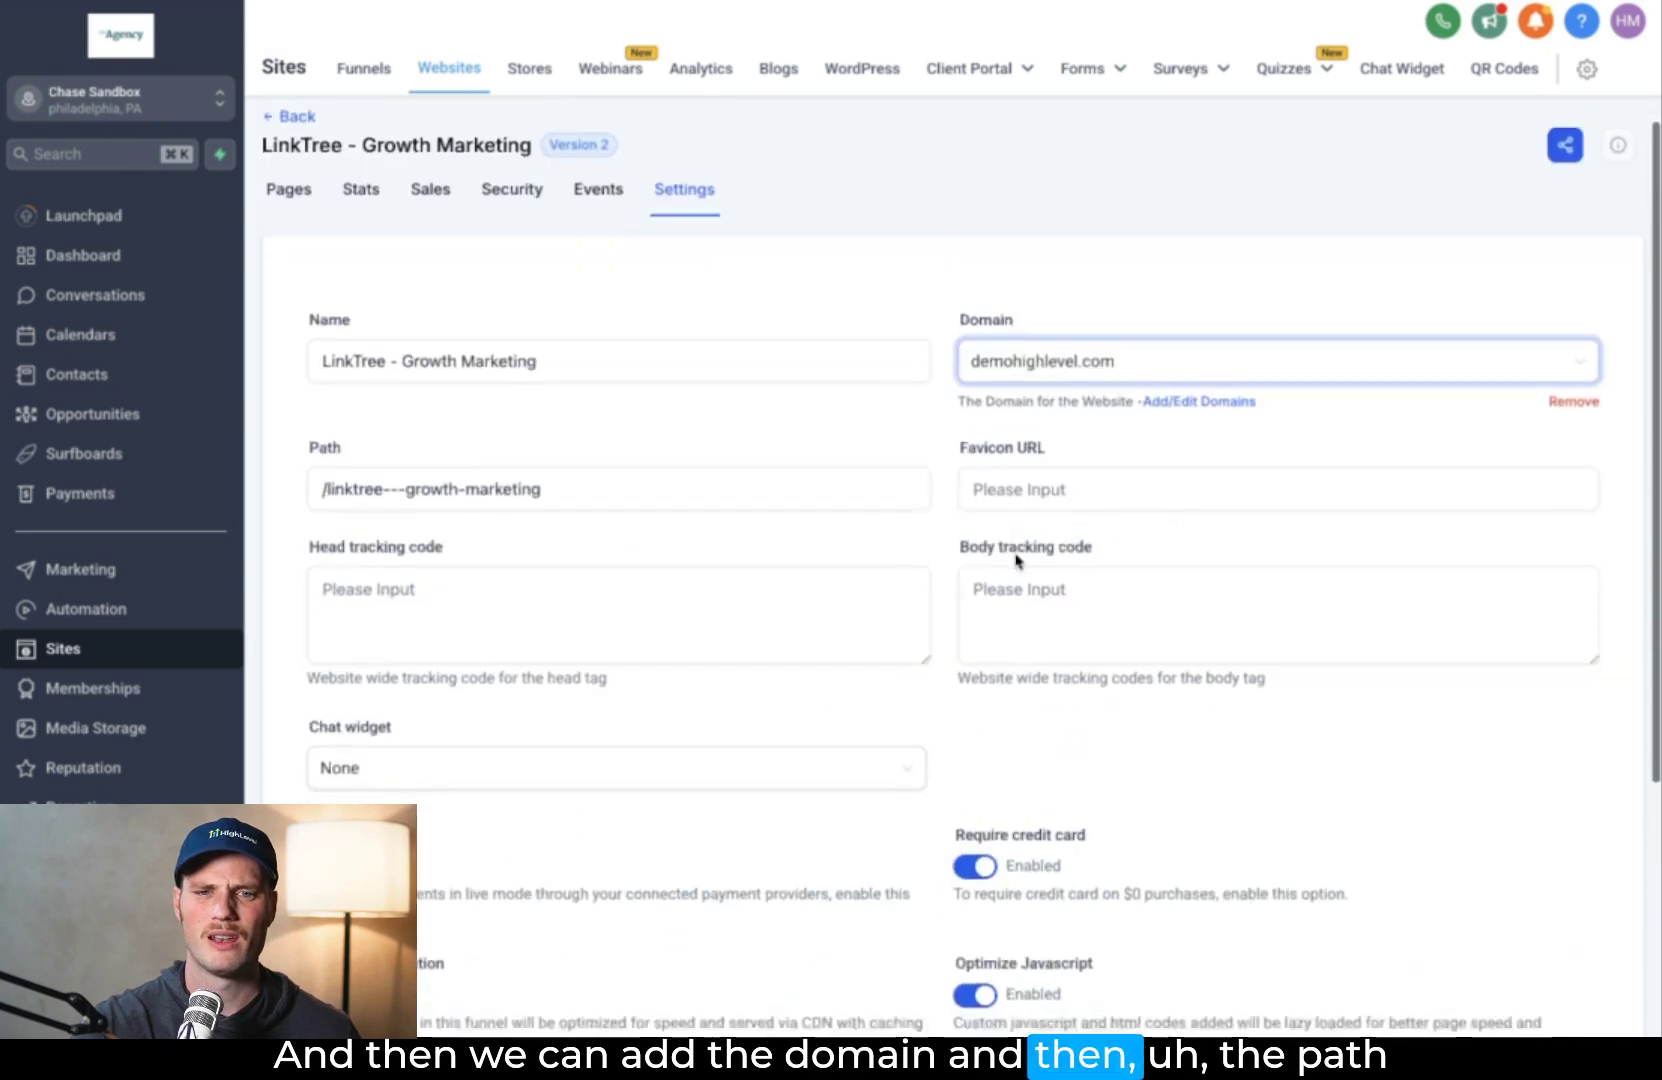
pyautogui.scroll(-4, 1340, 680)
pyautogui.click(1570, 876)
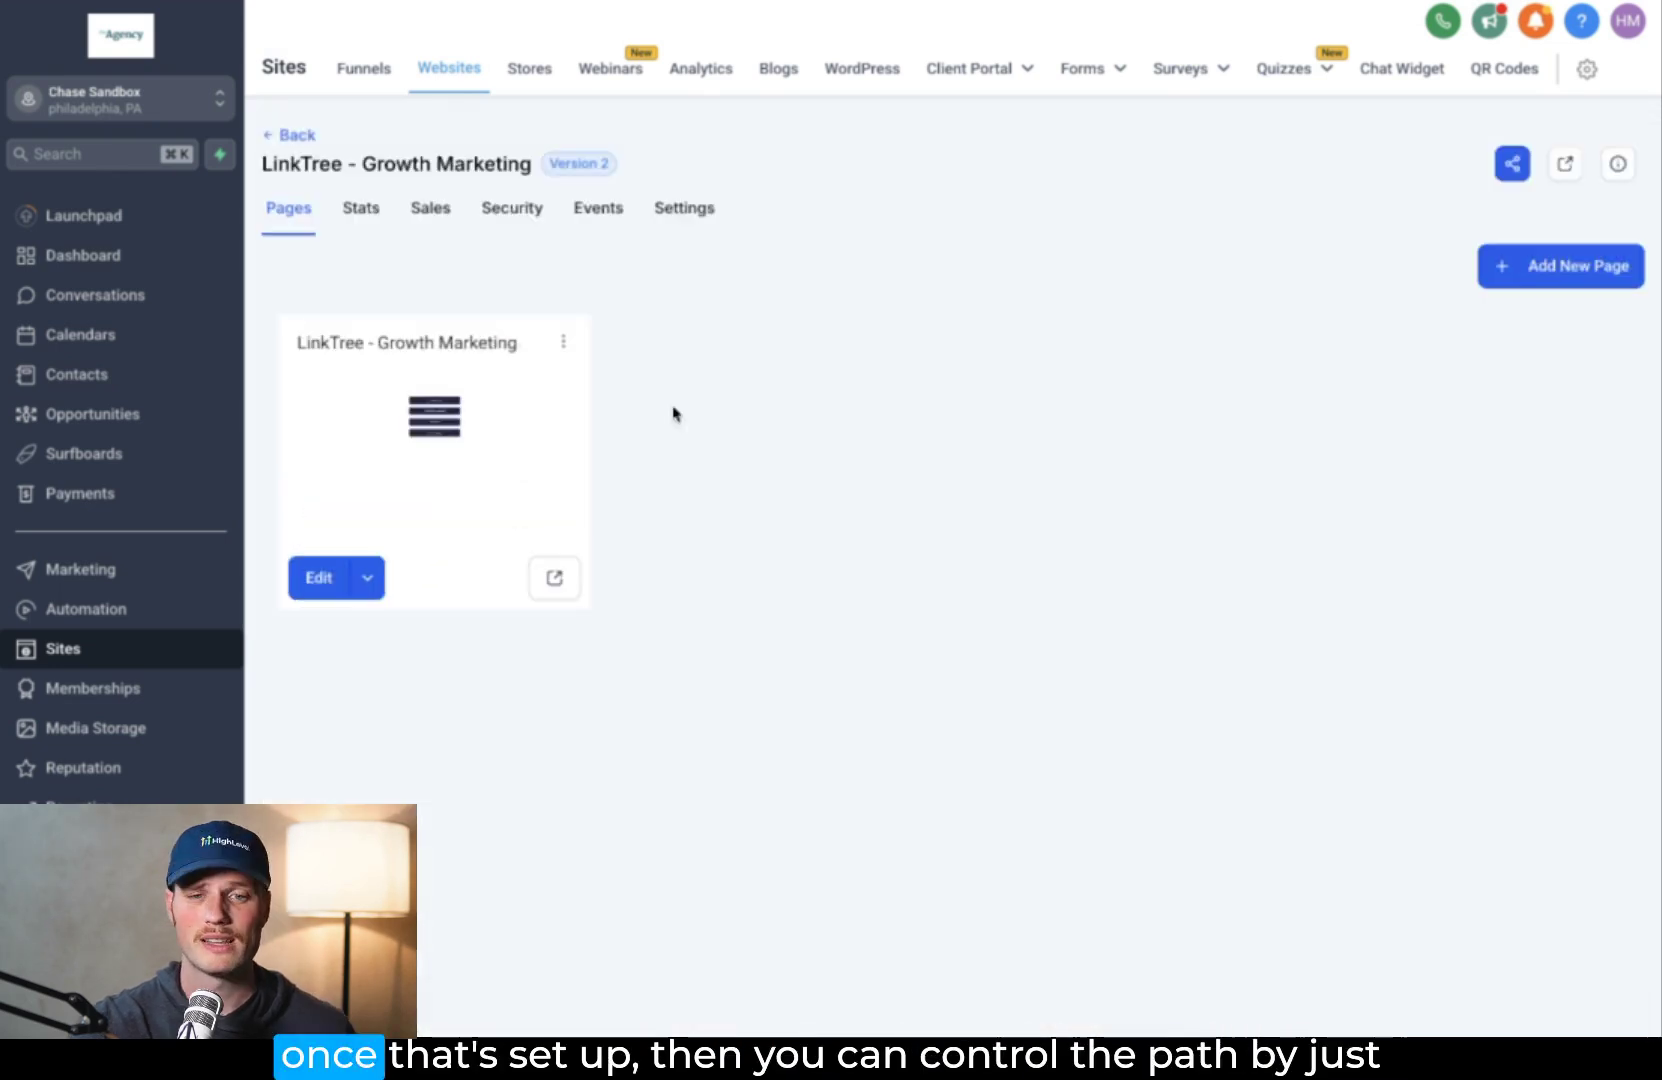
# Review the LinkTree page's path details and the website's domain settings.
pyautogui.click(564, 348)
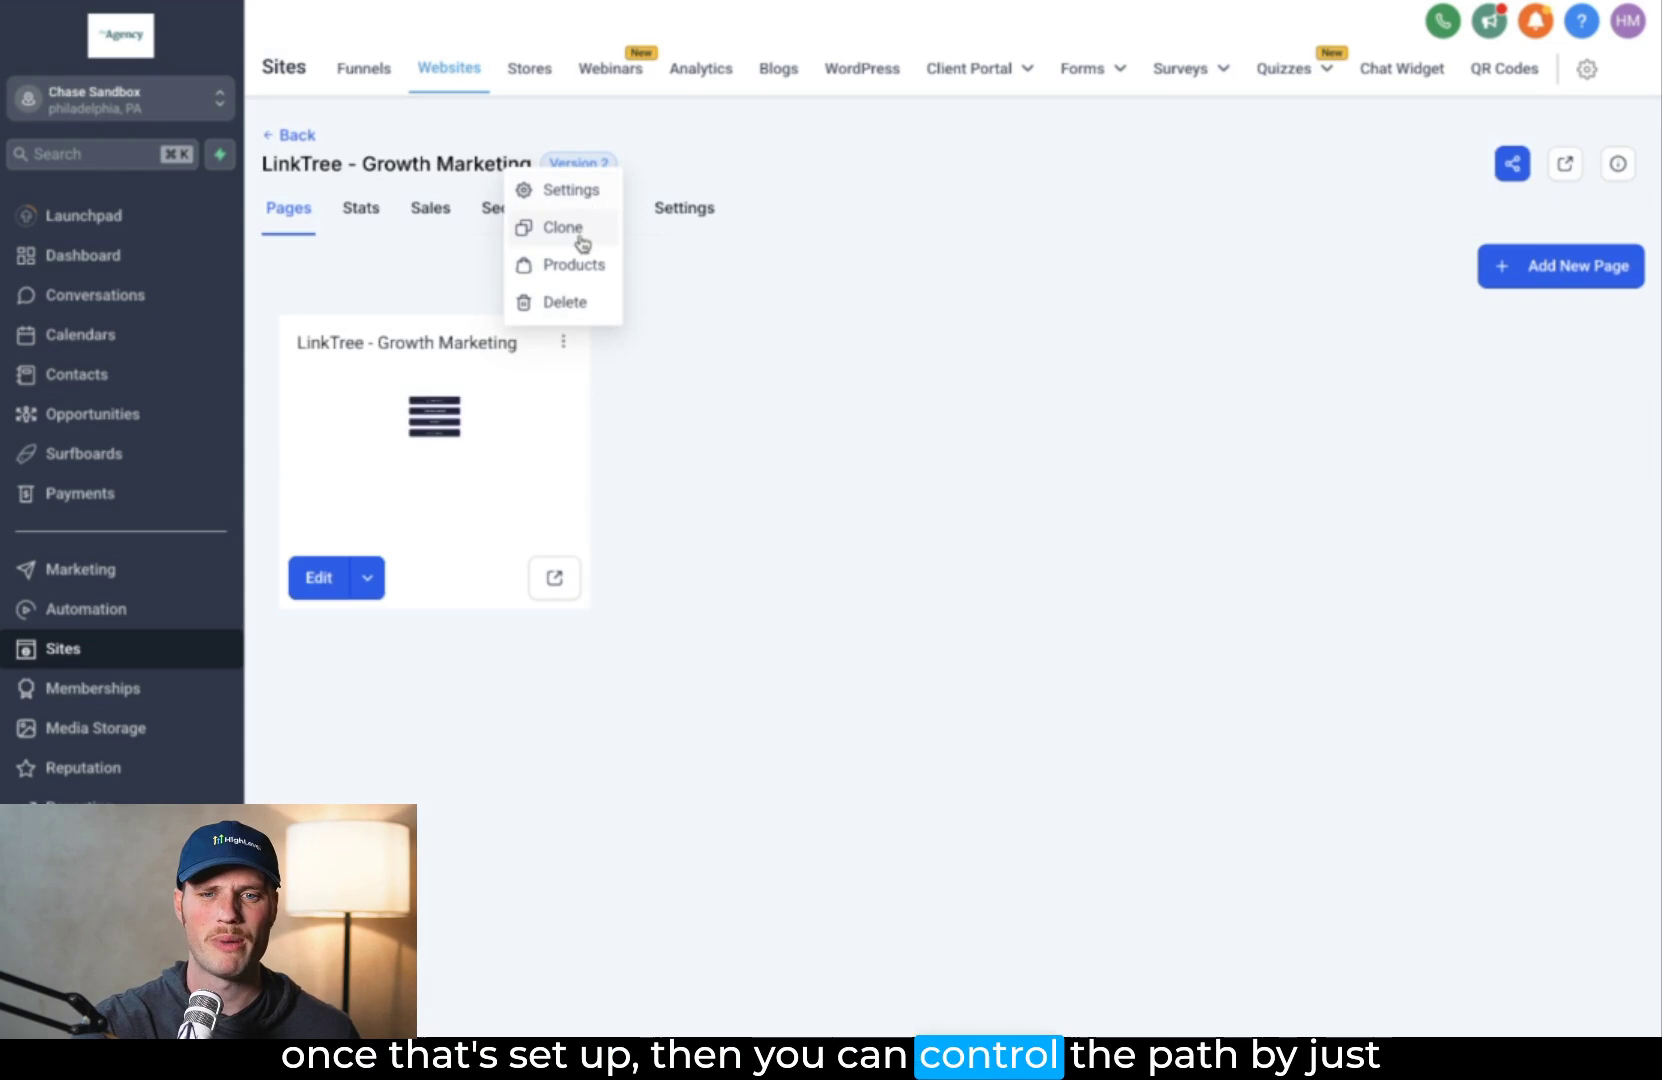
pyautogui.click(571, 191)
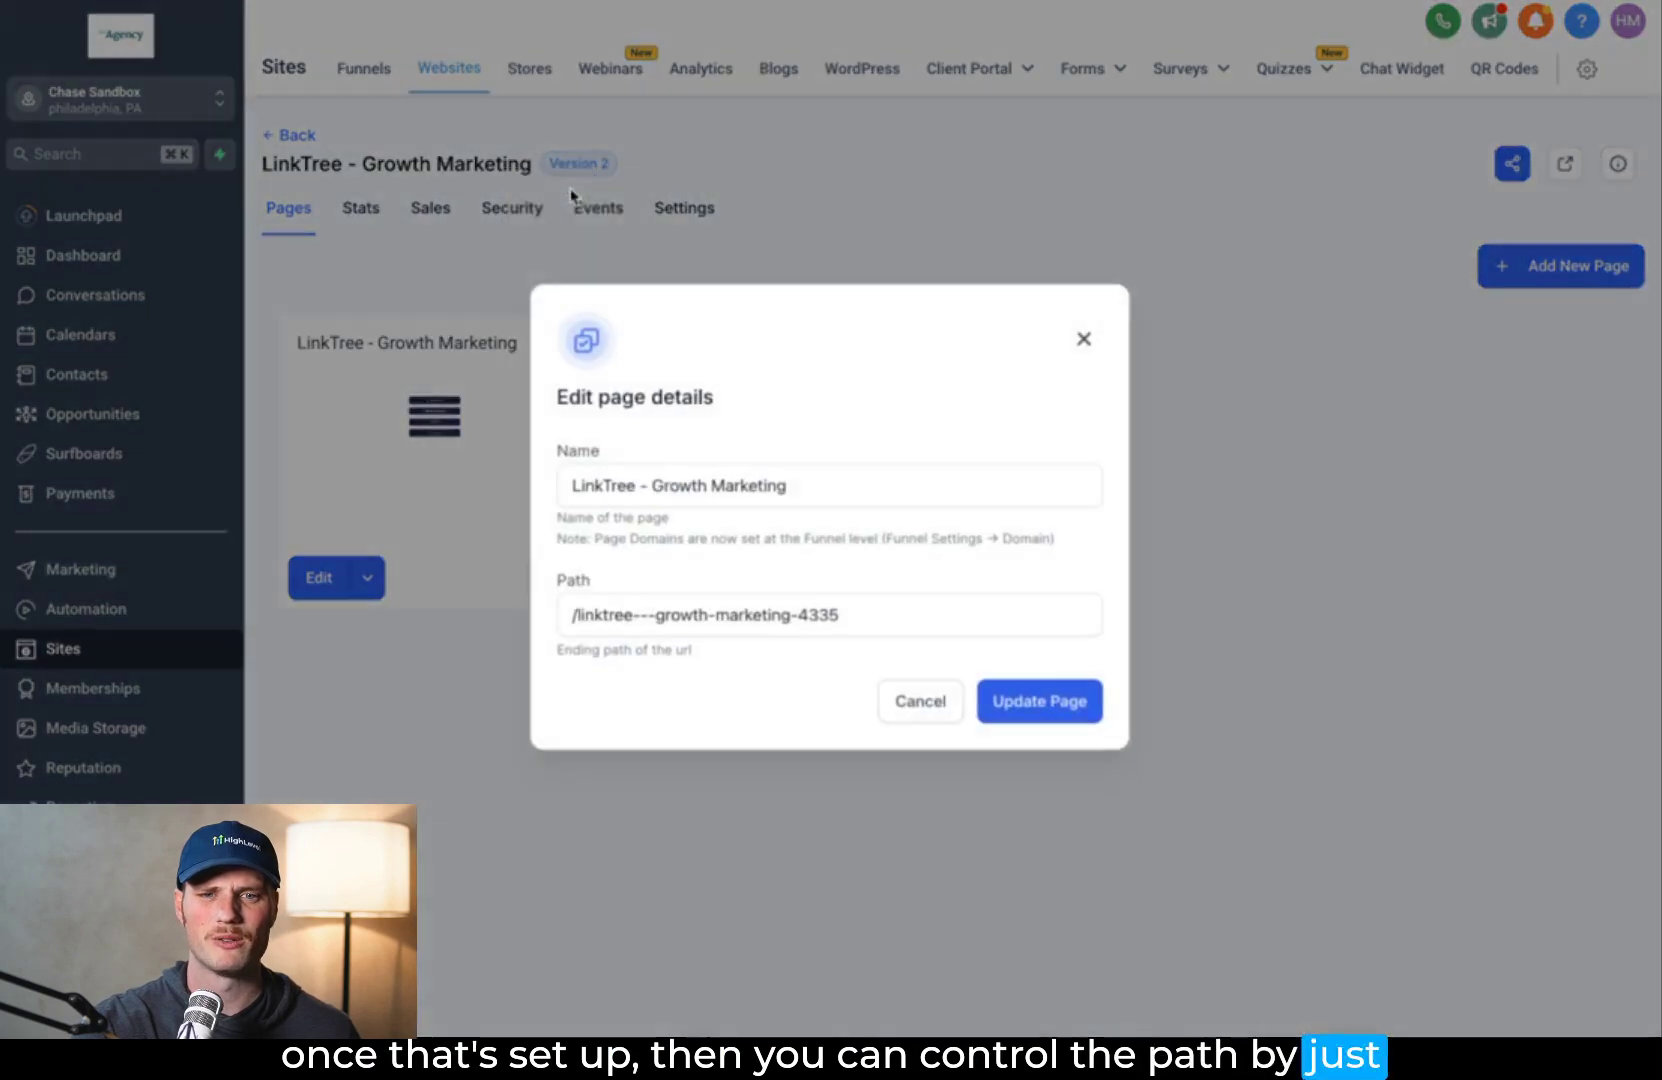
pyautogui.click(567, 615)
pyautogui.click(883, 614)
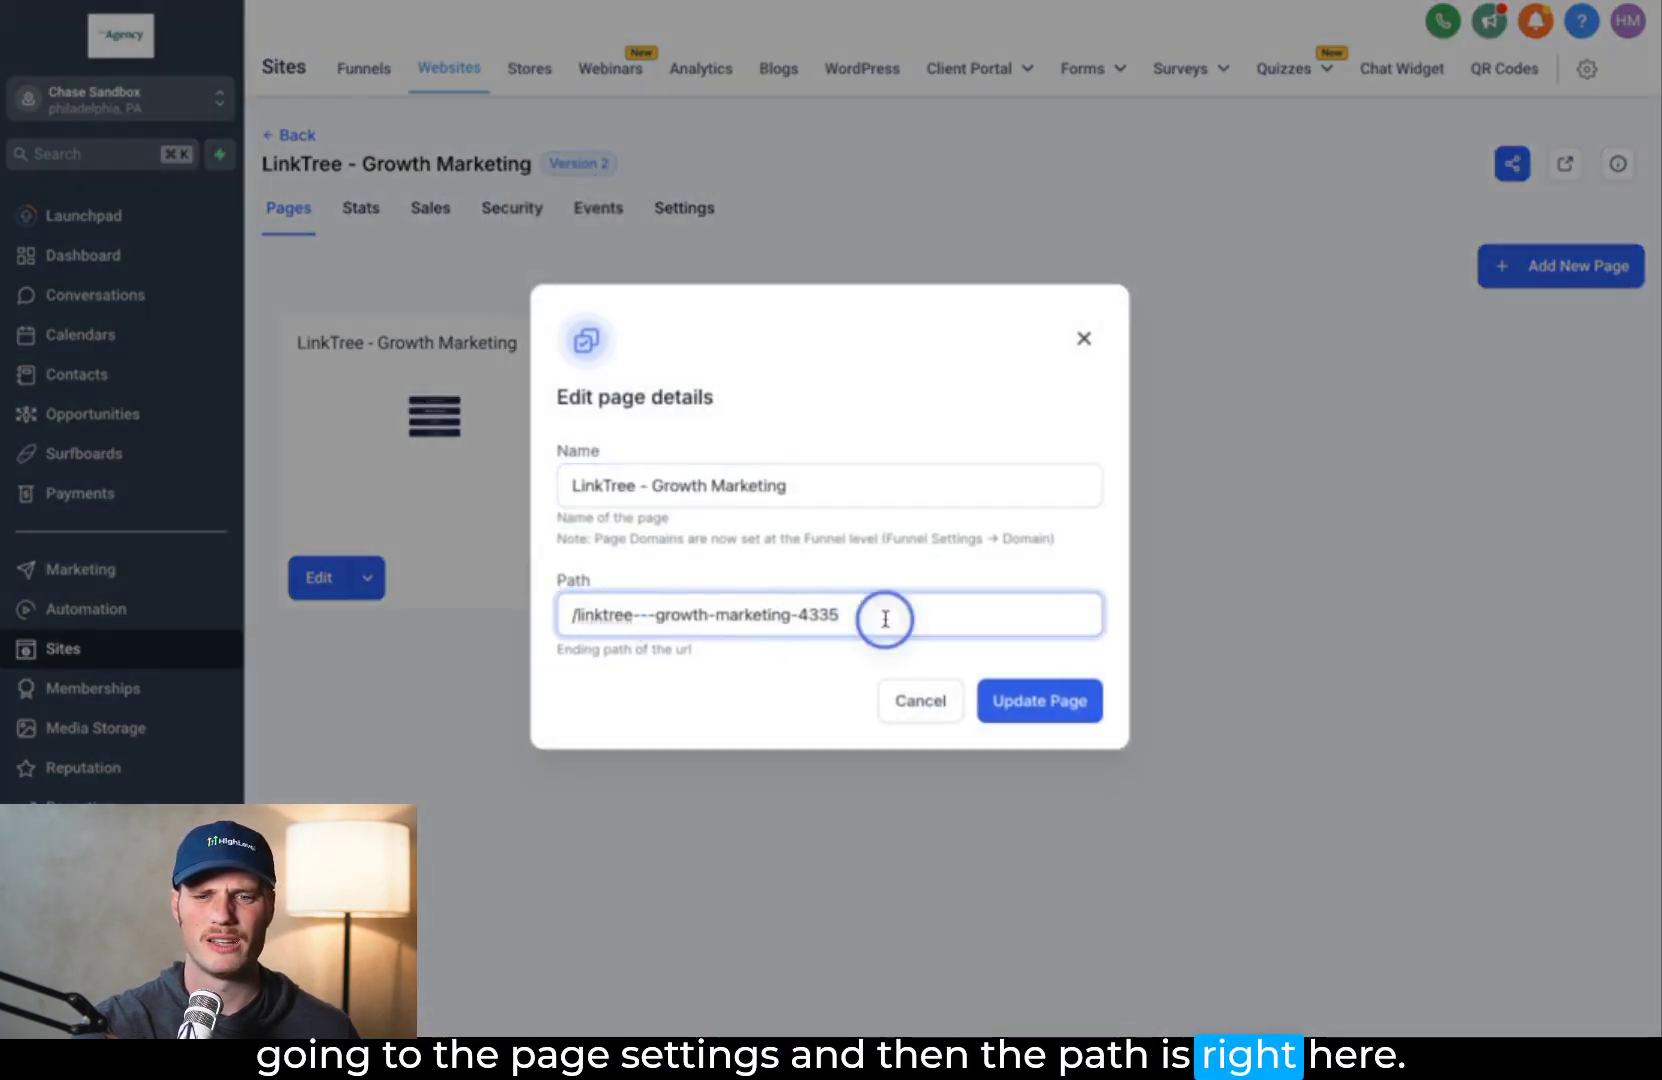
pyautogui.click(1089, 345)
pyautogui.click(682, 212)
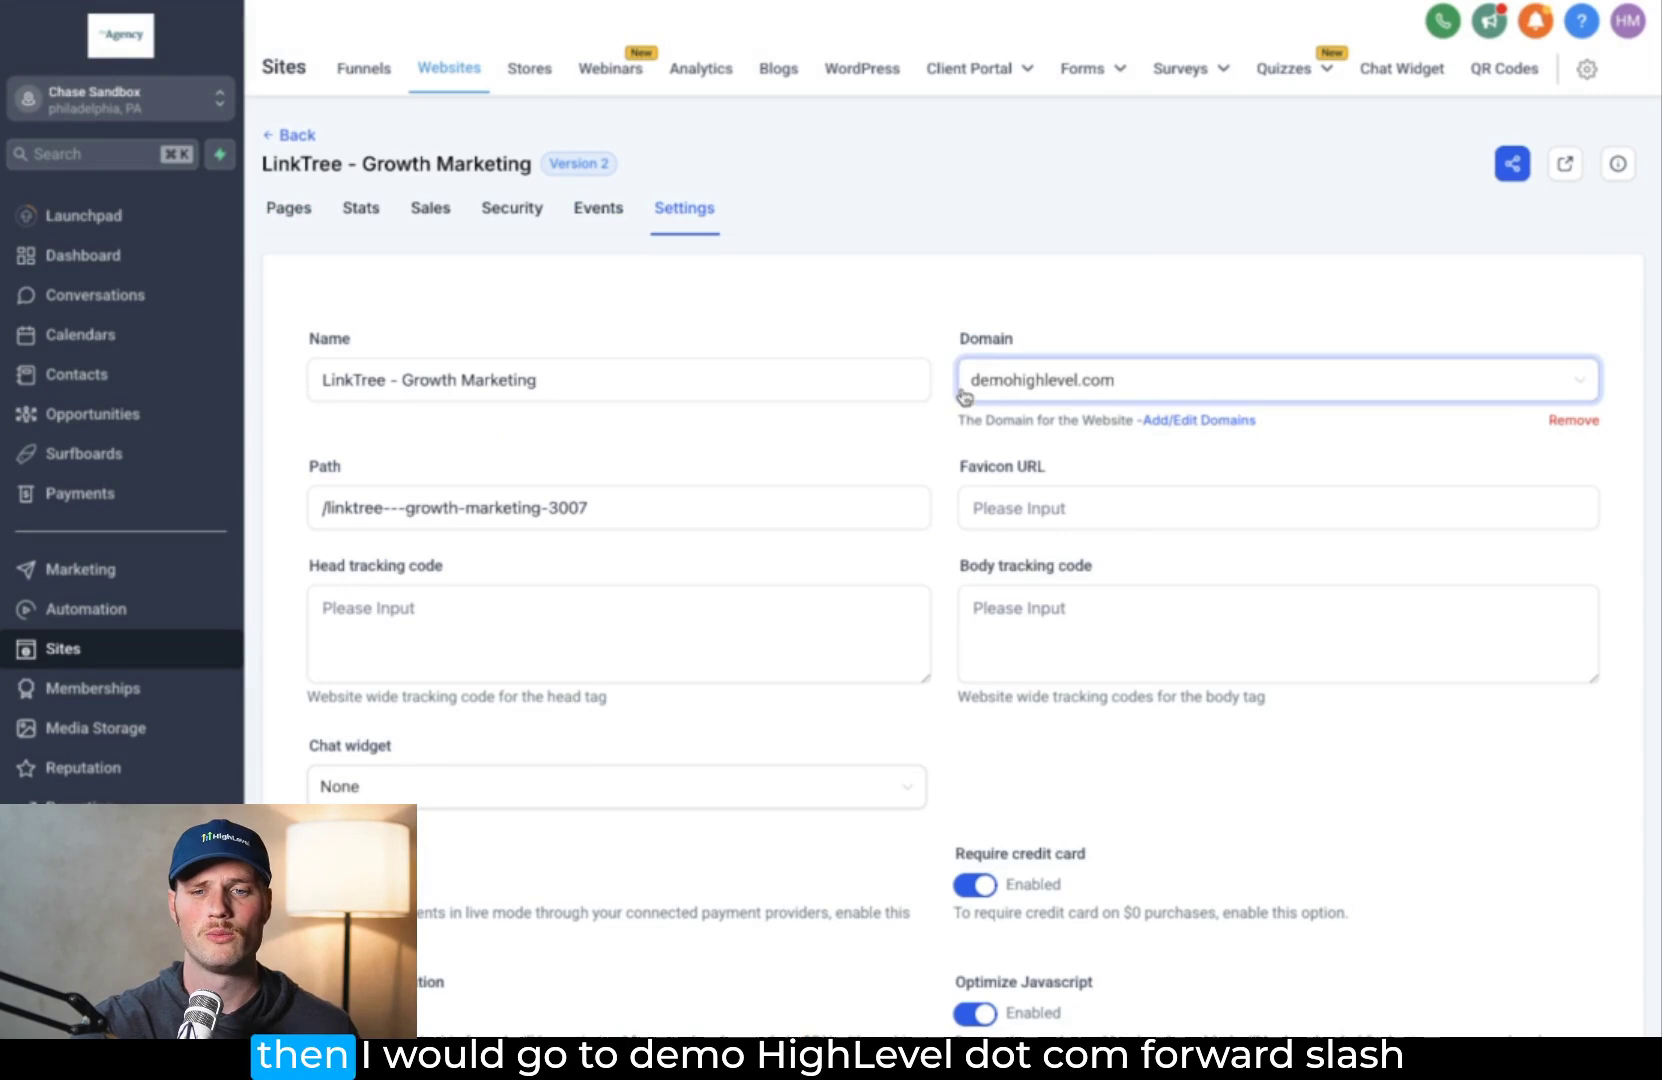
pyautogui.click(298, 212)
# Replace the auto-generated page path with /linktreehaplin and update the page.
pyautogui.click(563, 342)
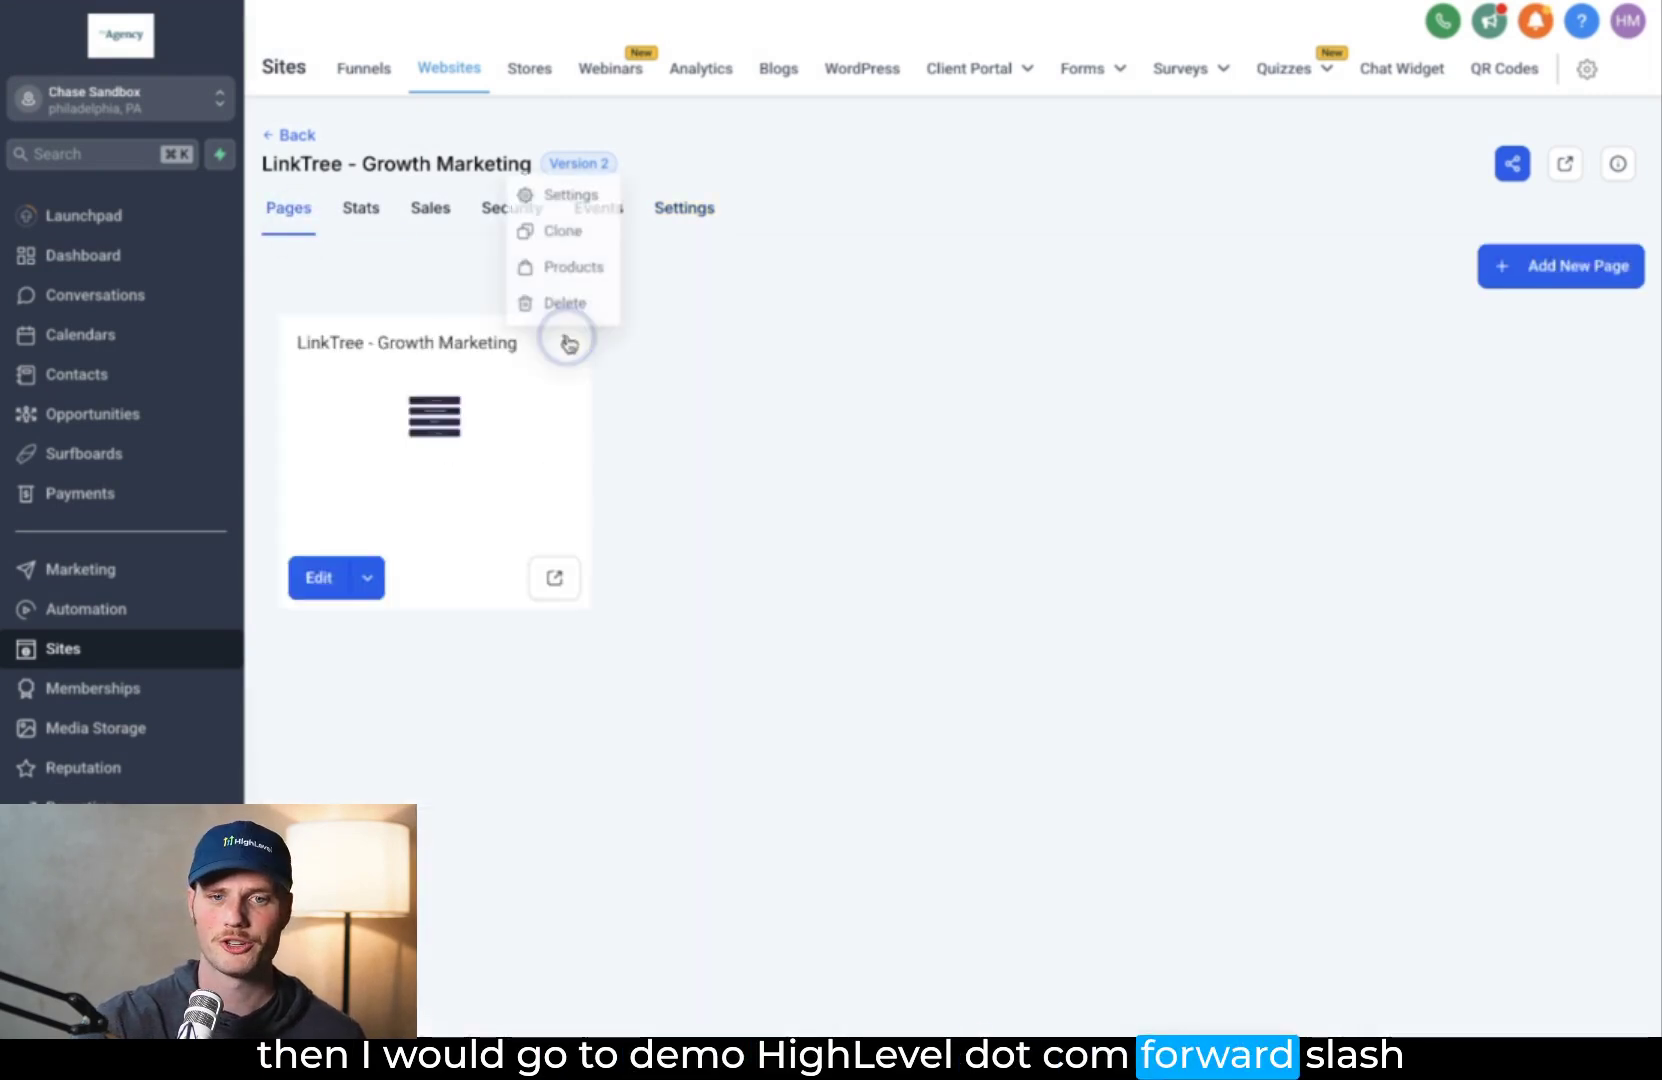
pyautogui.click(567, 187)
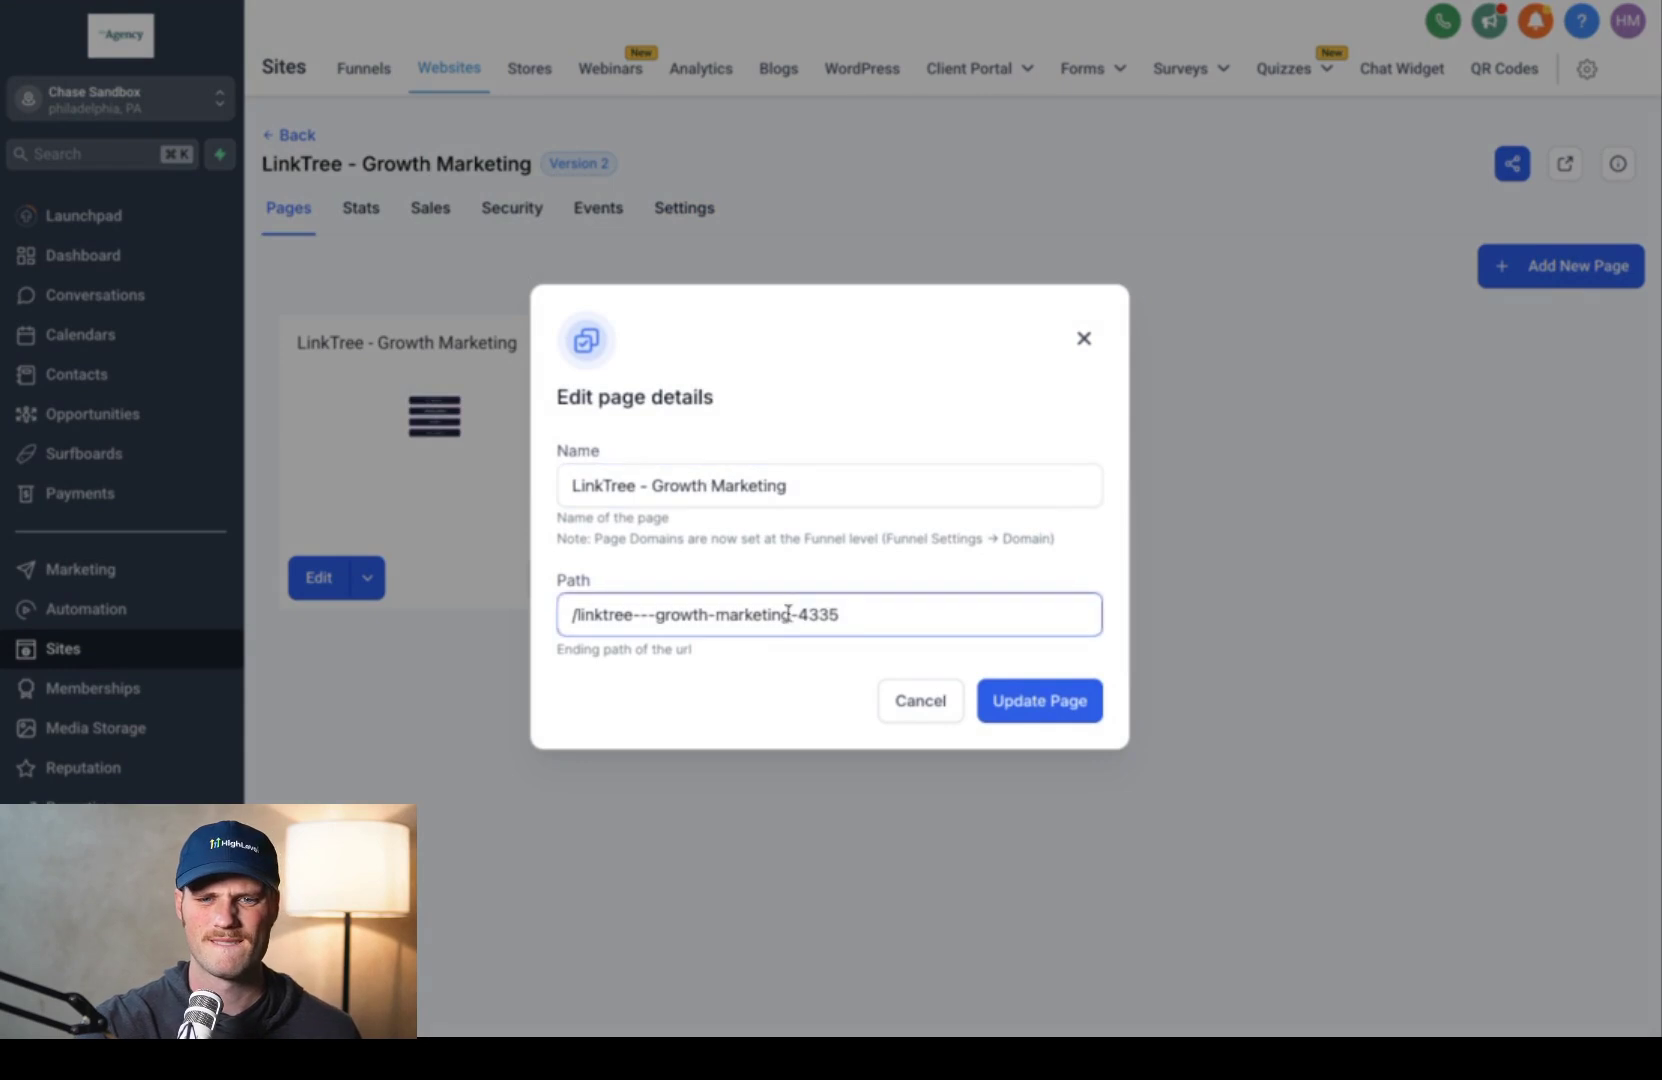
pyautogui.moveTo(861, 619); pyautogui.dragTo(641, 614)
pyautogui.press('BackSpace')
pyautogui.press('BackSpace')
pyautogui.write('haplin')
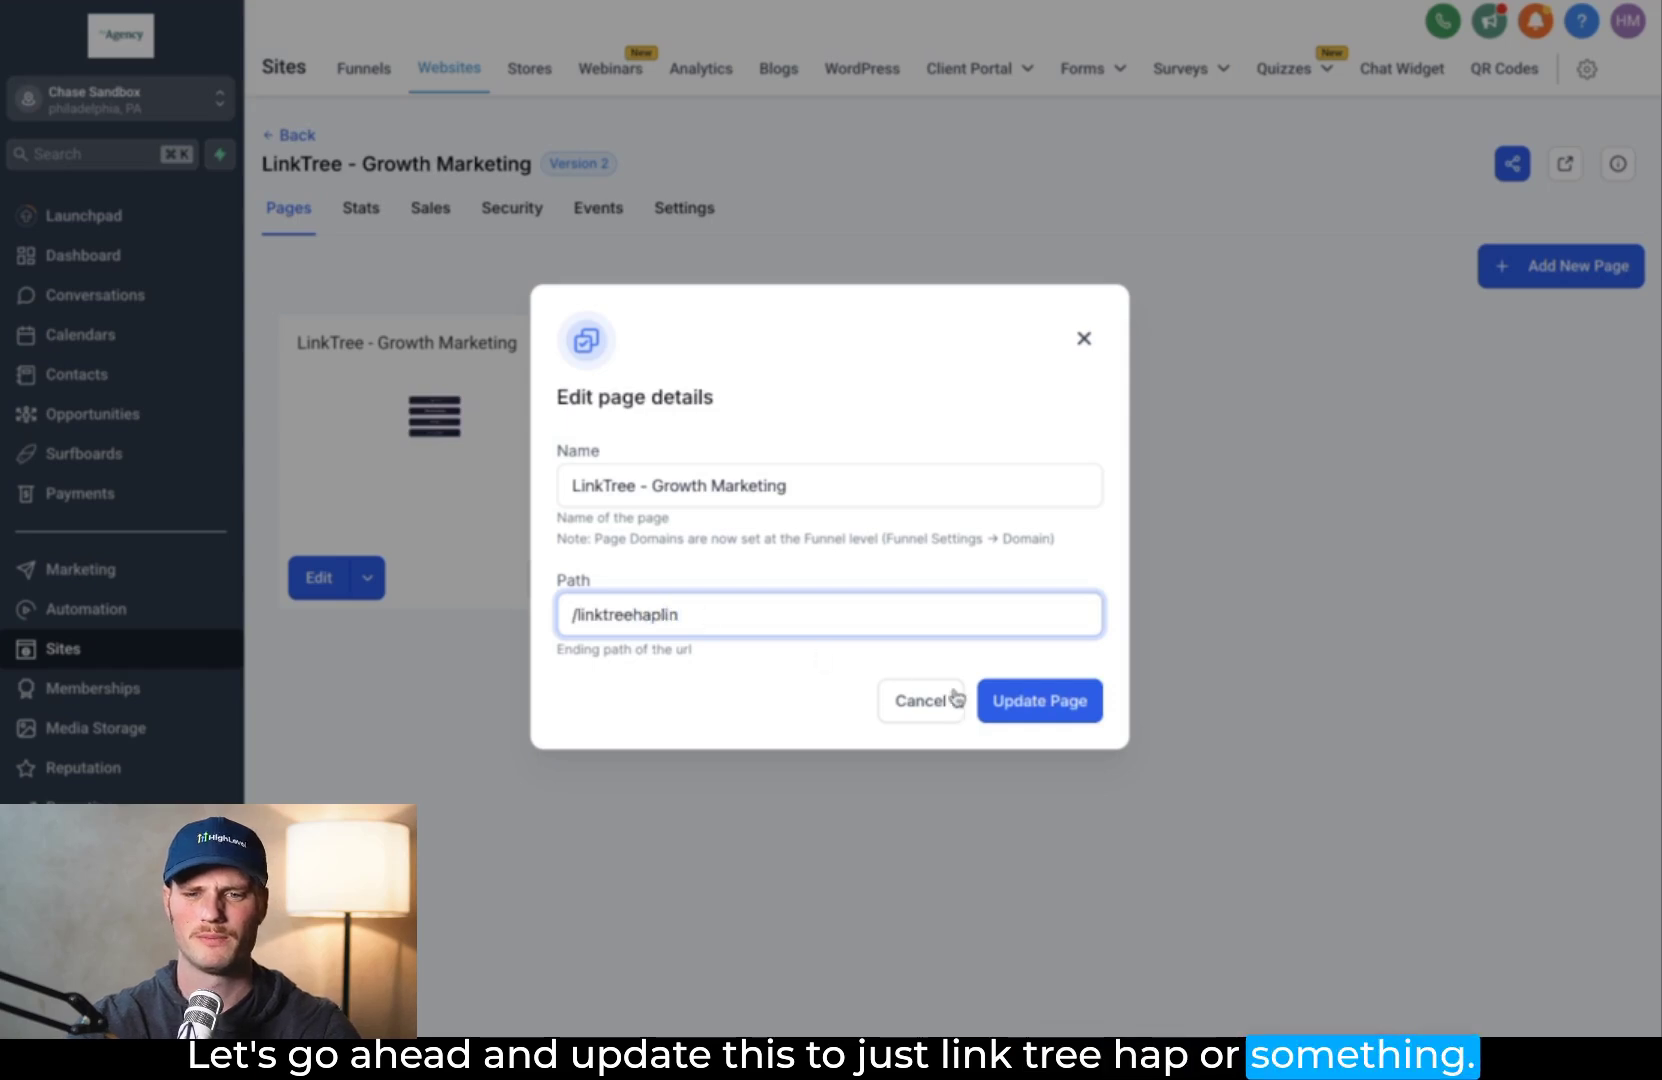
pyautogui.click(1000, 700)
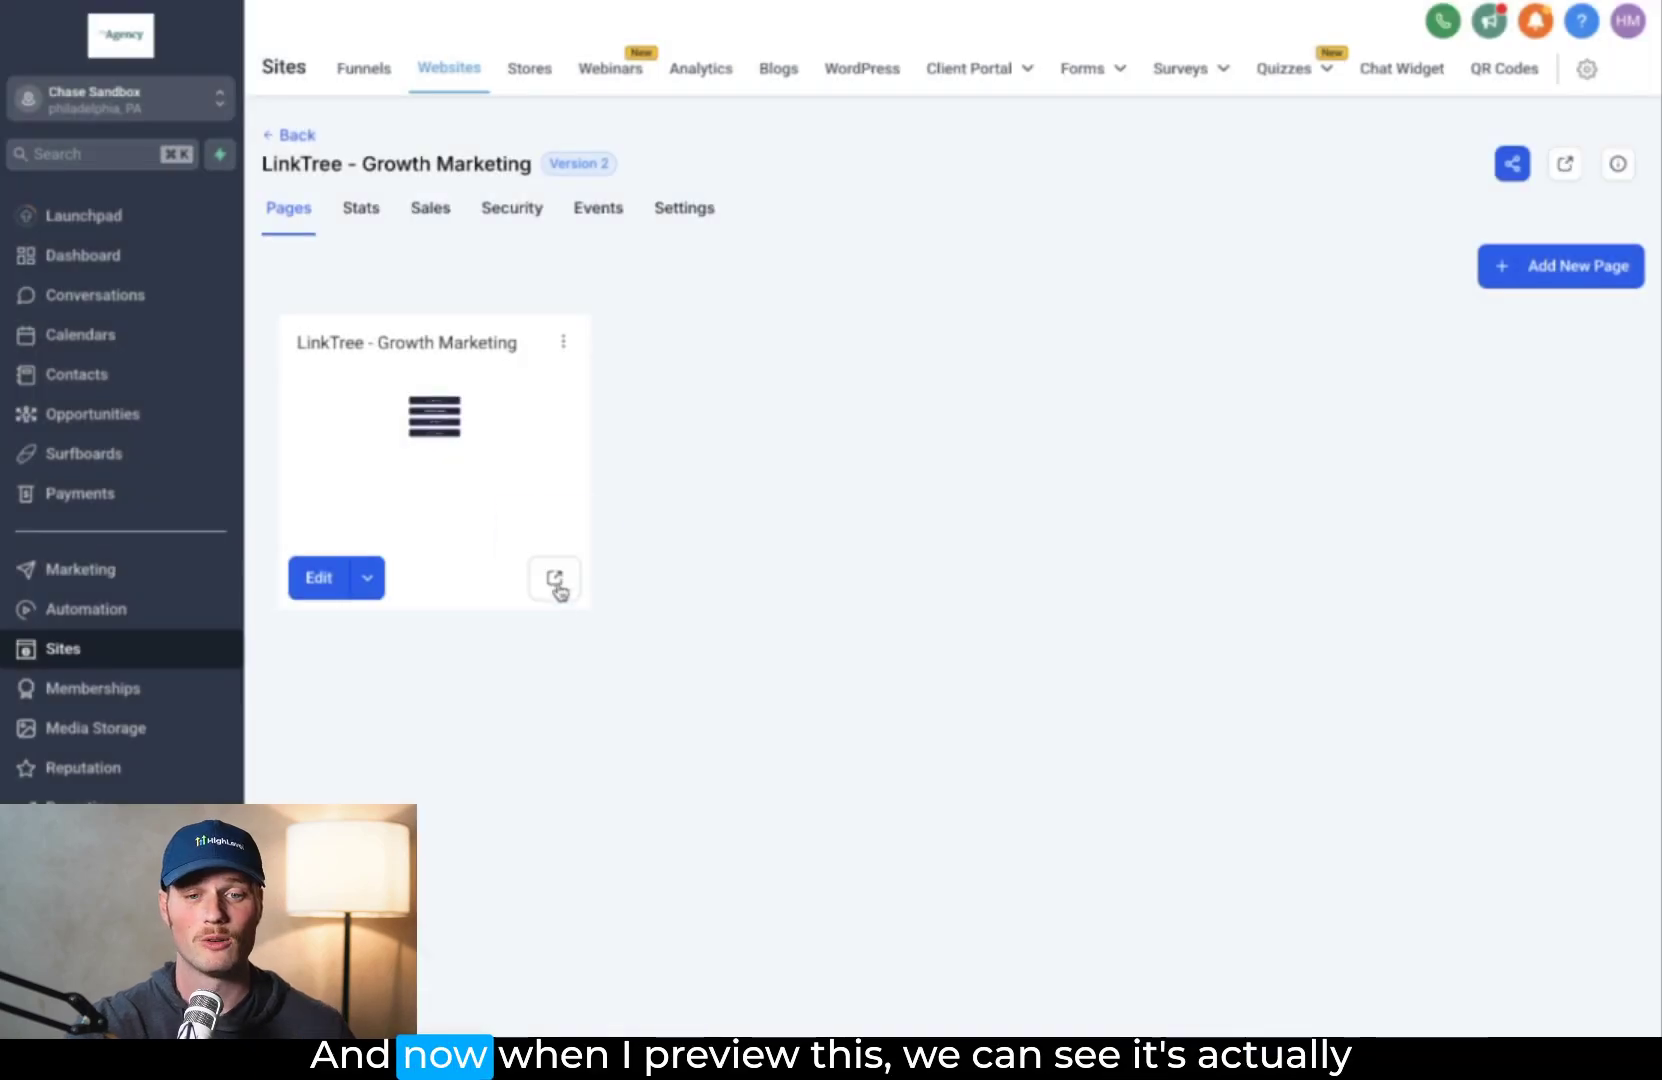
# Preview the live page at demohighlevel.com/linktreehaplin and try its Free Flowers?! popup form.
pyautogui.click(552, 582)
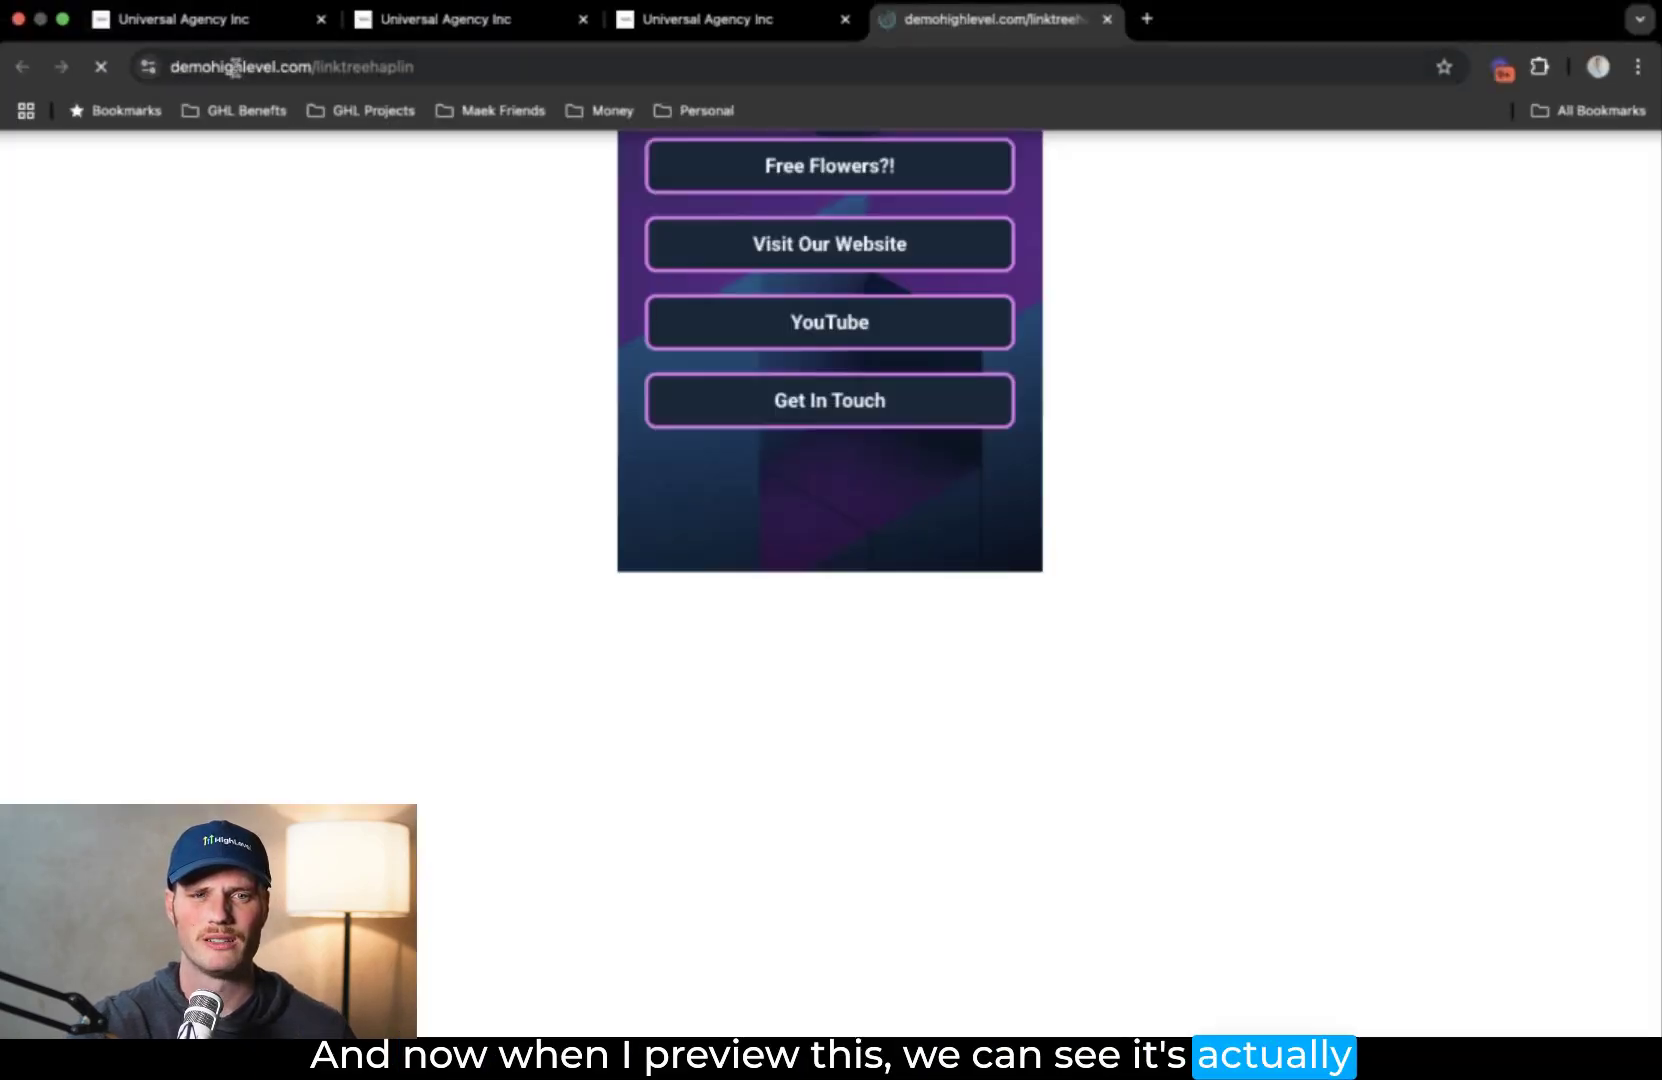
pyautogui.click(224, 72)
pyautogui.moveTo(224, 72); pyautogui.dragTo(478, 72)
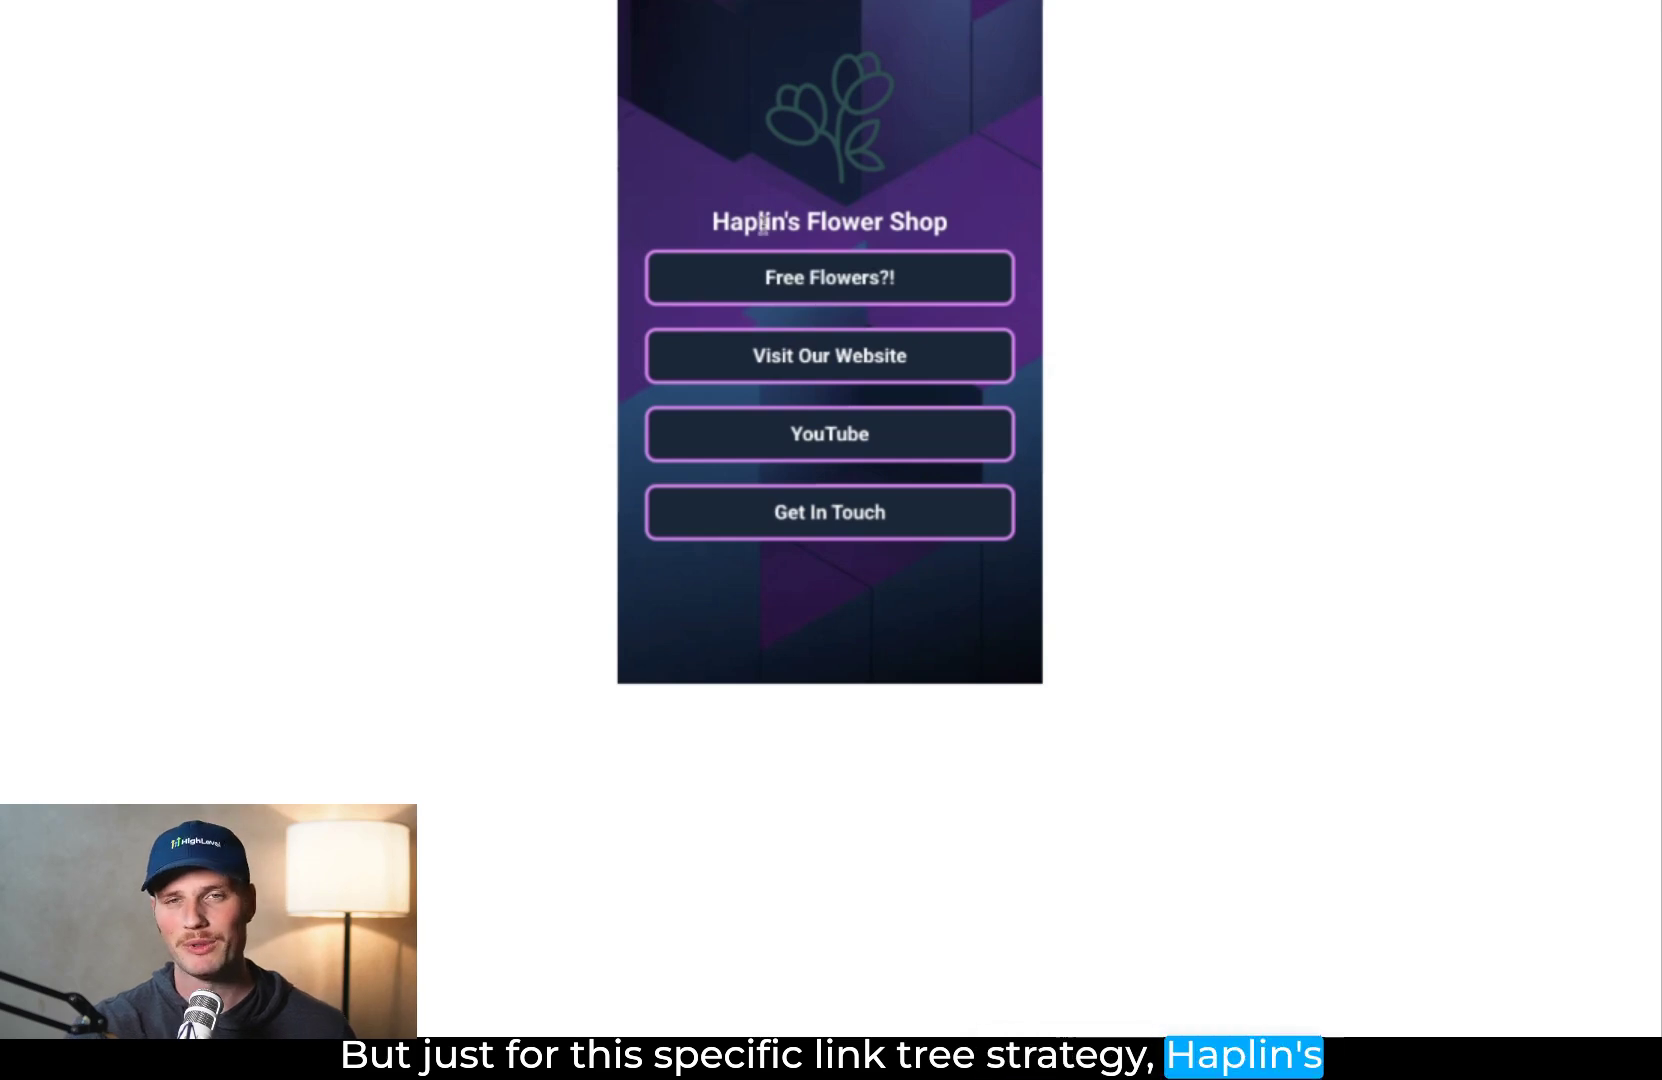
pyautogui.click(820, 280)
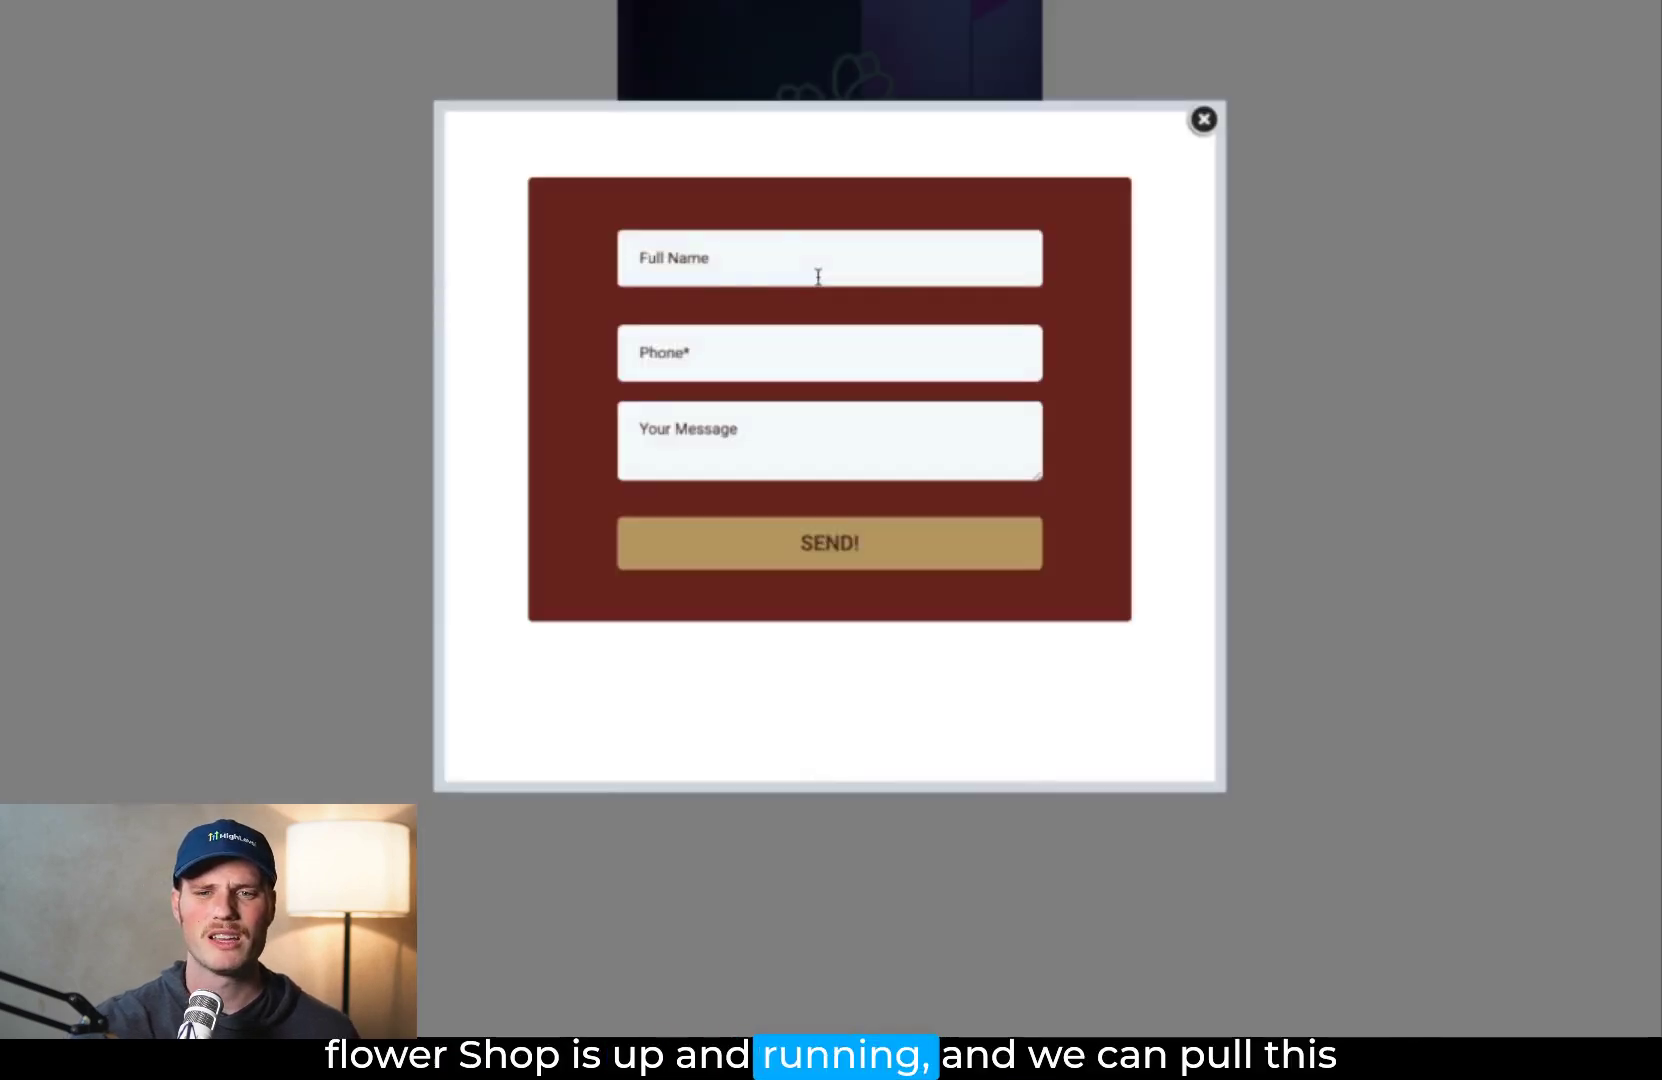
pyautogui.click(1203, 120)
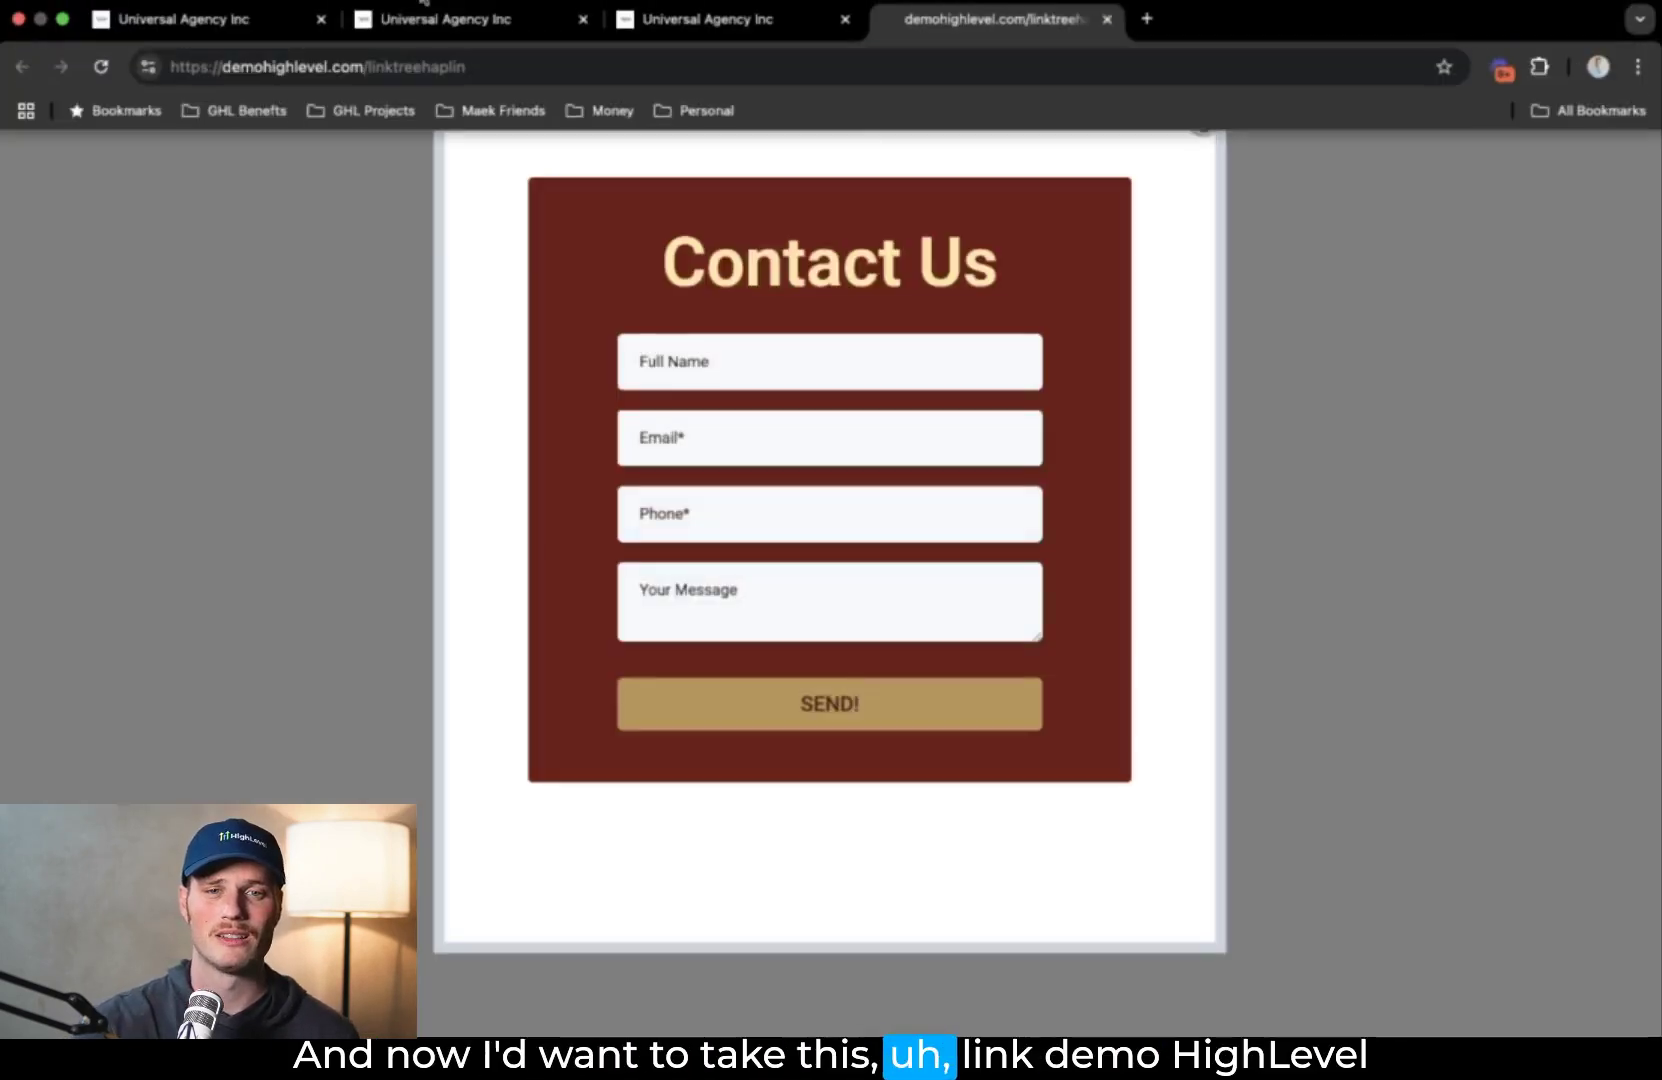
pyautogui.moveTo(260, 68); pyautogui.dragTo(507, 80)
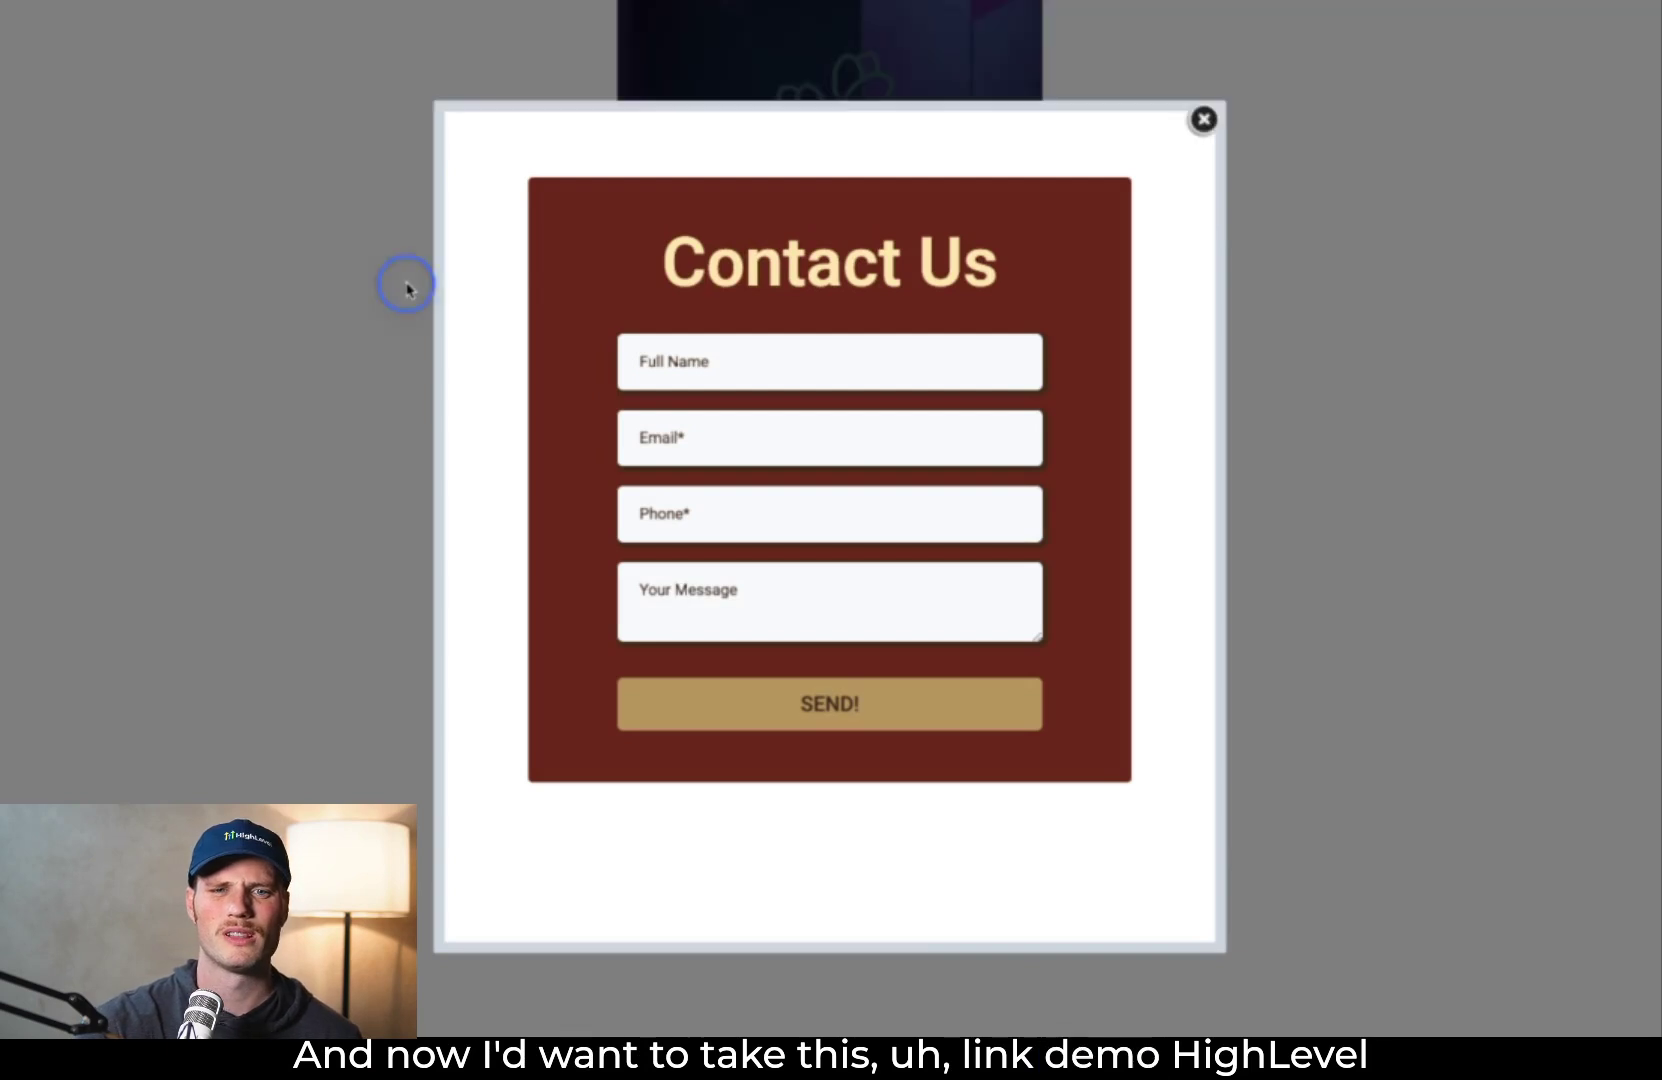